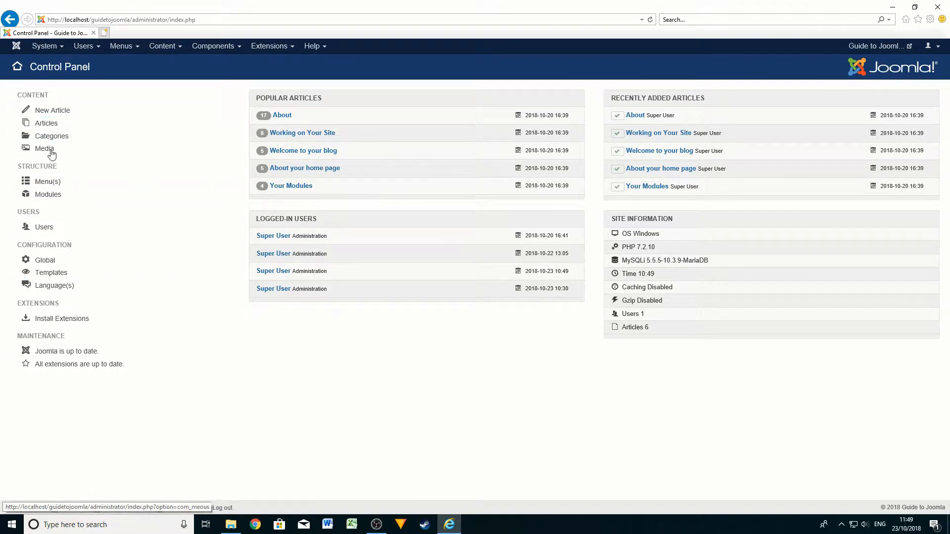
# Open the administrator's article list and look through the blog posts on the site's public home page
pyautogui.click(49, 123)
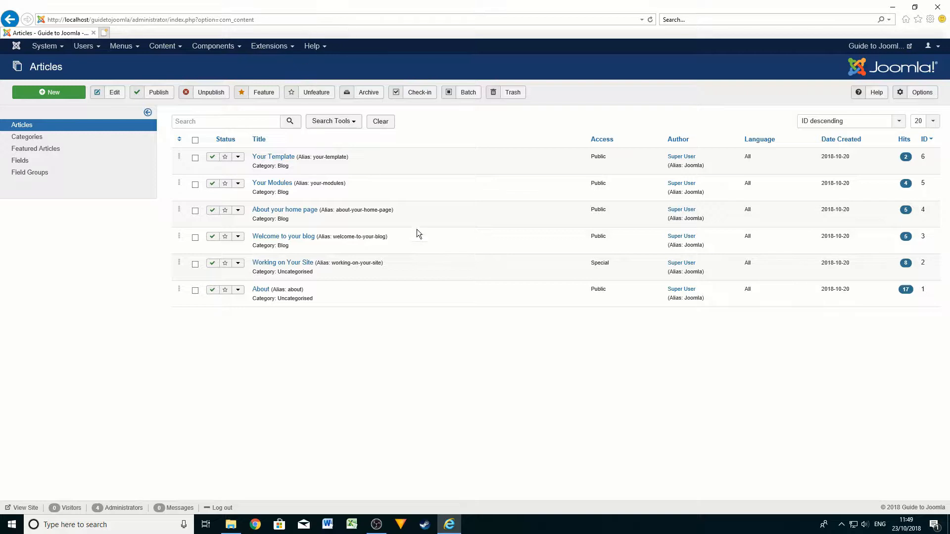
pyautogui.click(879, 47)
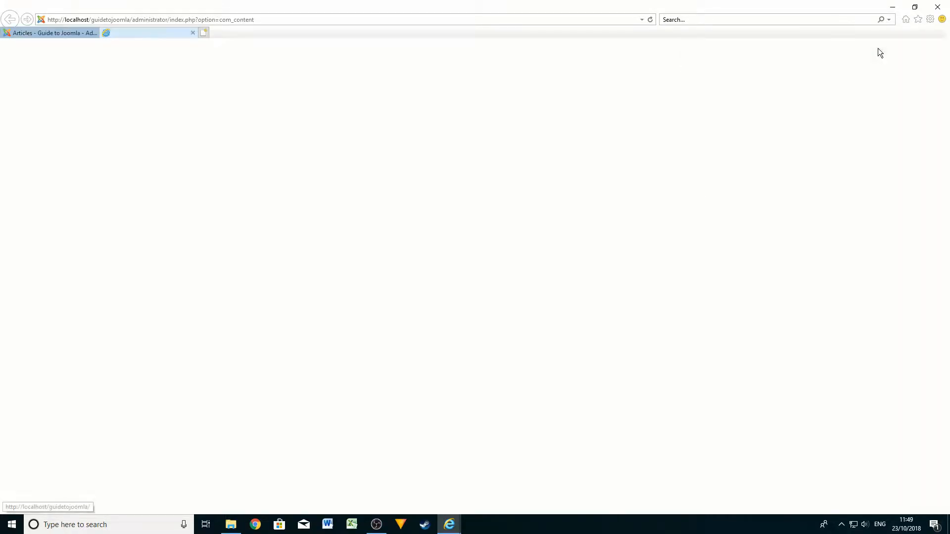
pyautogui.click(57, 32)
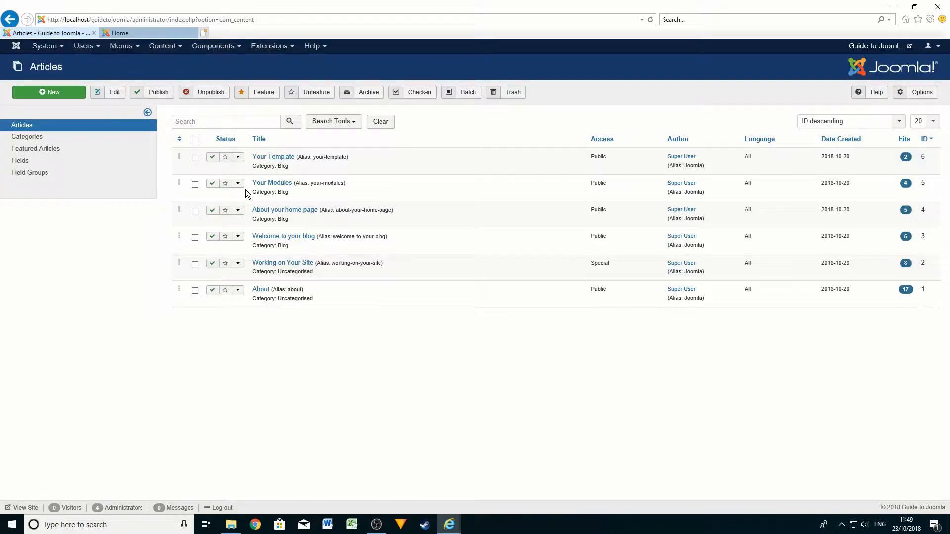
pyautogui.click(159, 32)
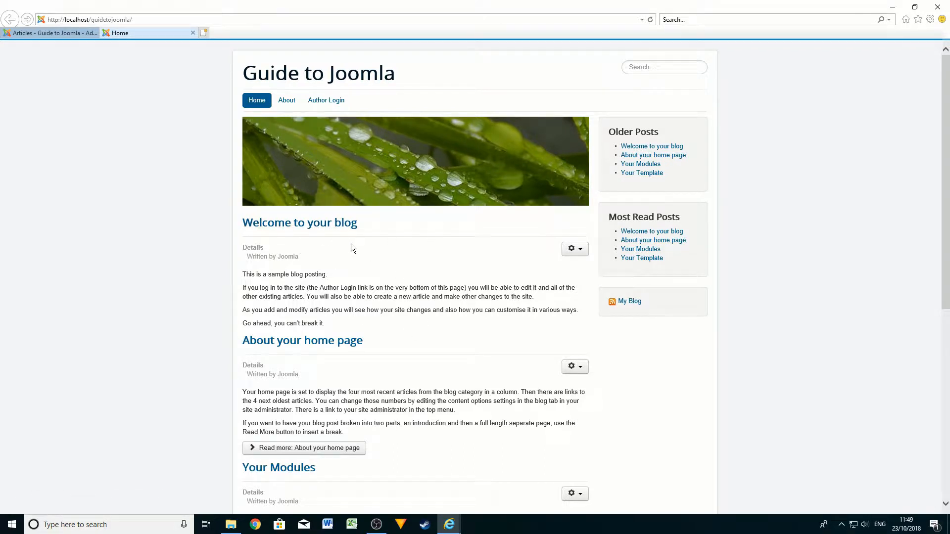
pyautogui.scroll(-3, 364, 265)
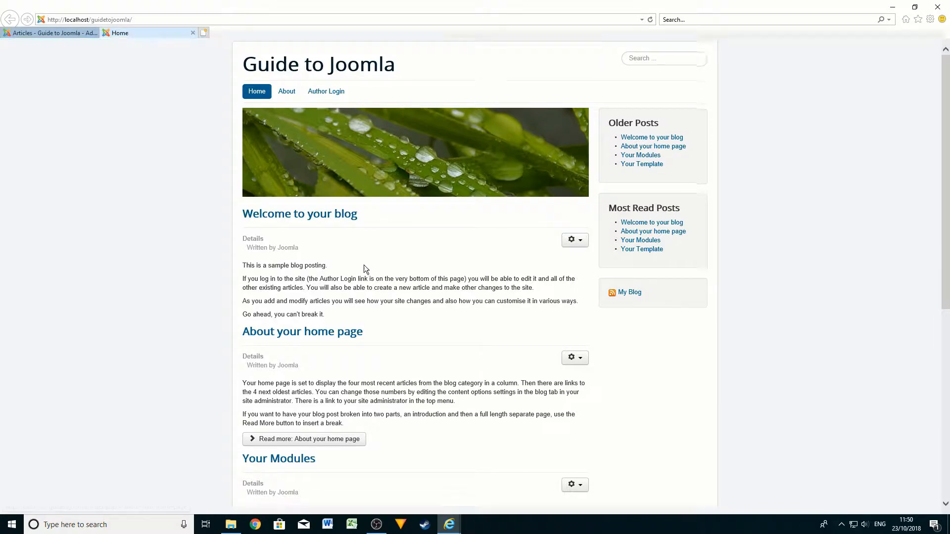
pyautogui.scroll(-5, 449, 211)
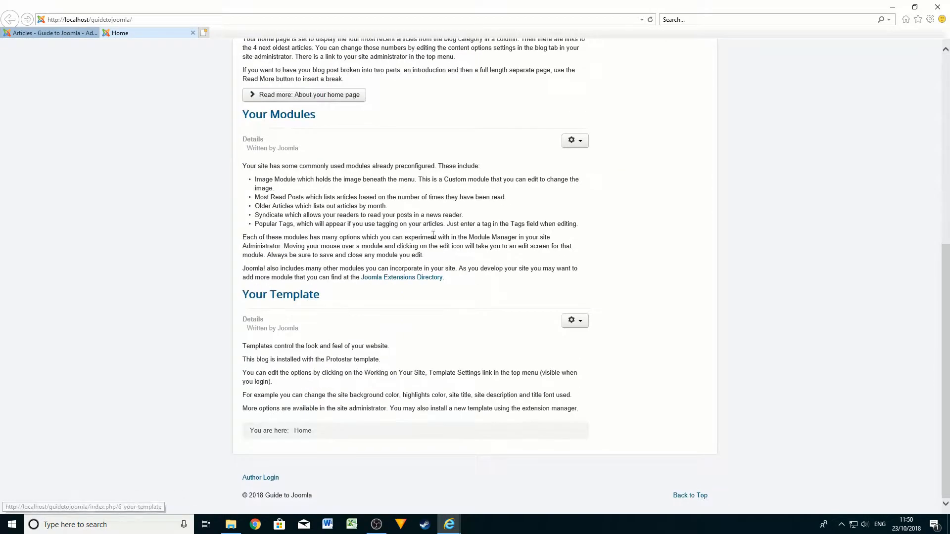
pyautogui.scroll(8, 402, 335)
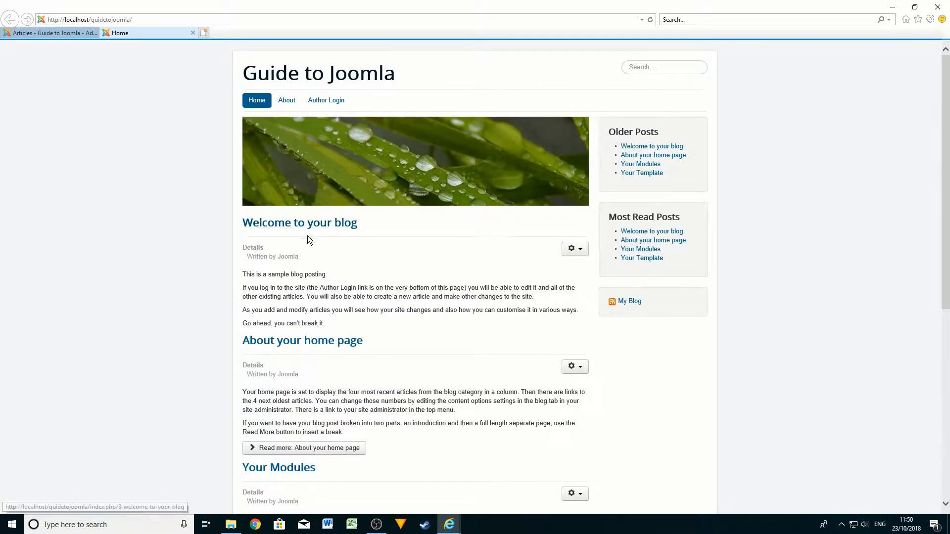
pyautogui.scroll(-8, 397, 280)
pyautogui.scroll(8, 396, 283)
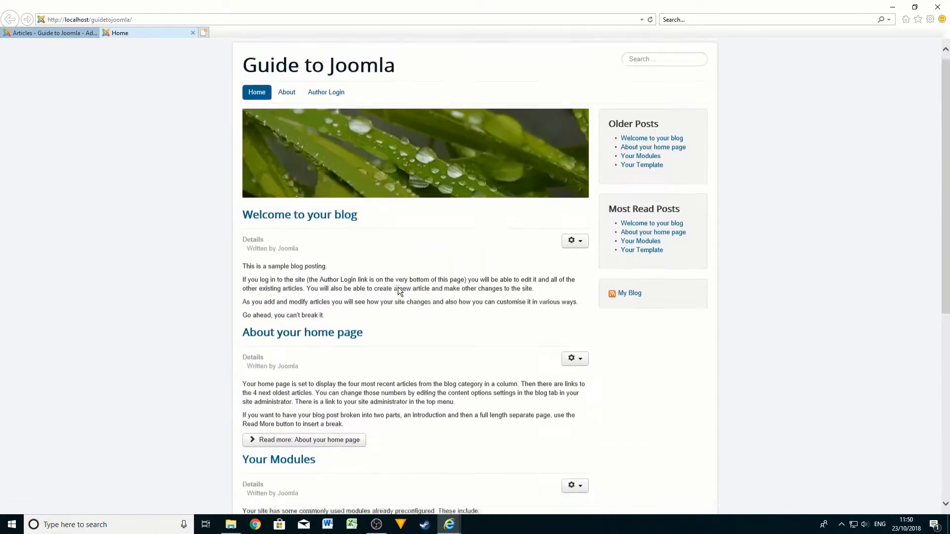
# View the full "Welcome to your blog" post from the public home page and close the site preview
pyautogui.click(317, 224)
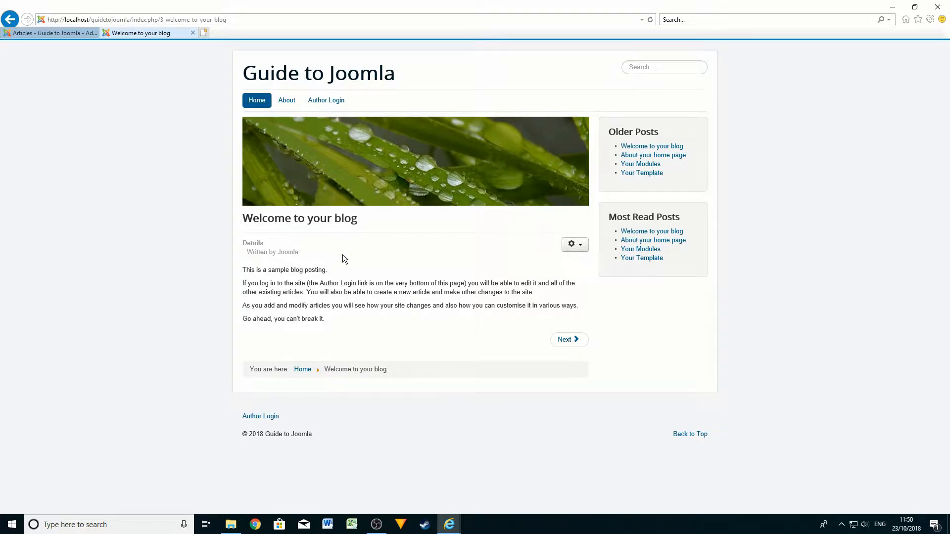
pyautogui.click(262, 103)
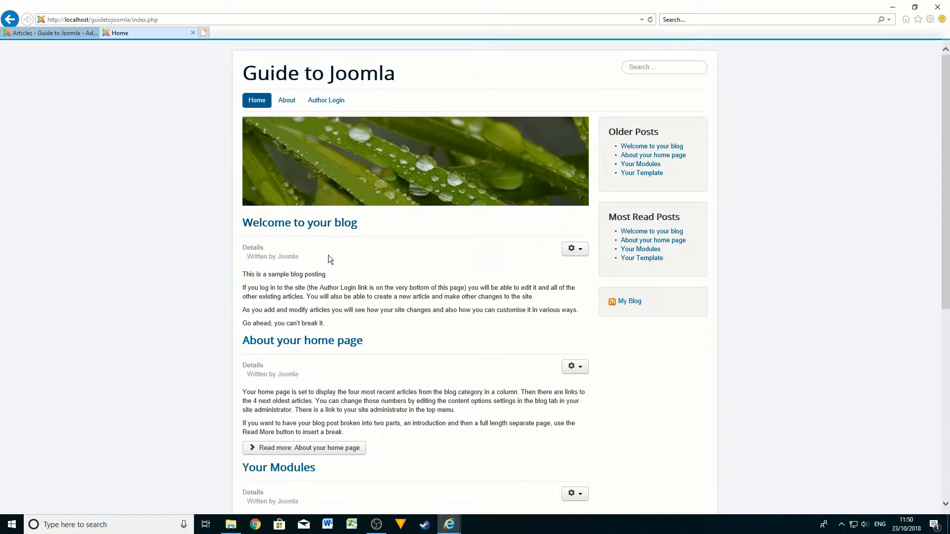
pyautogui.scroll(-2, 328, 255)
pyautogui.scroll(2, 155, 74)
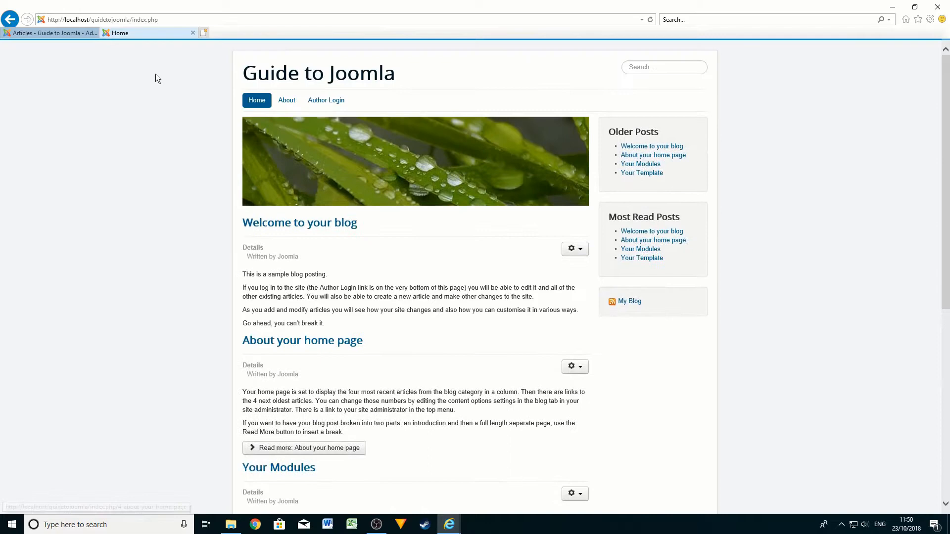
pyautogui.click(193, 33)
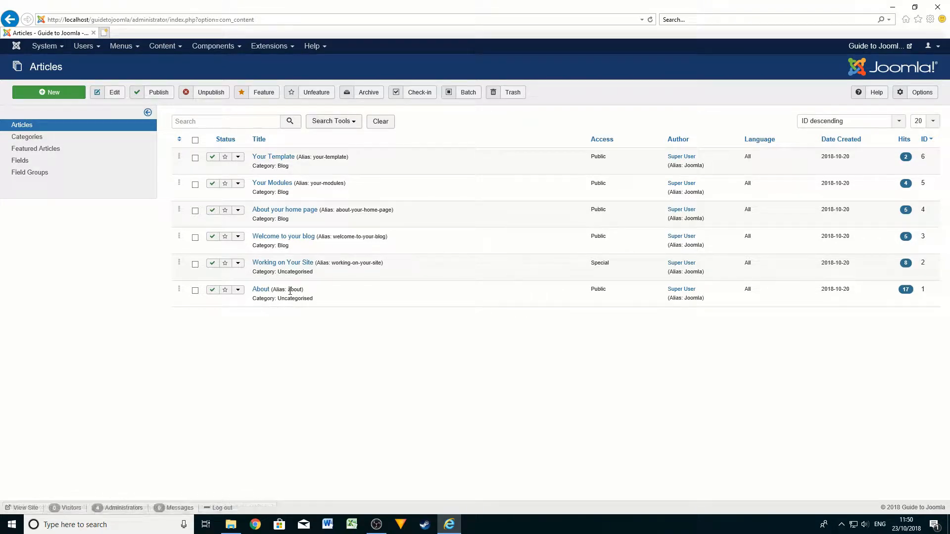
# Compare the public "Welcome to your blog" post with its editable article in the administrator, and close both without changes
pyautogui.click(880, 45)
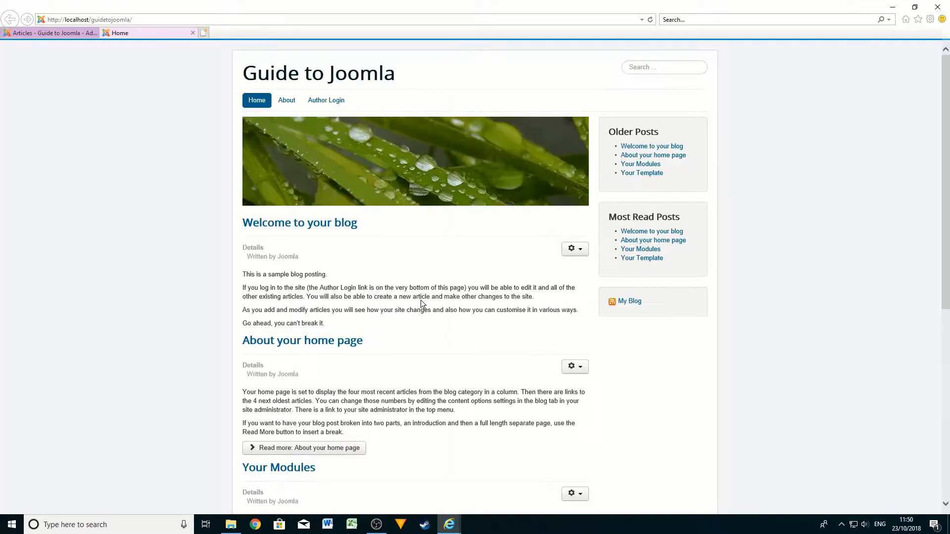
pyautogui.click(307, 221)
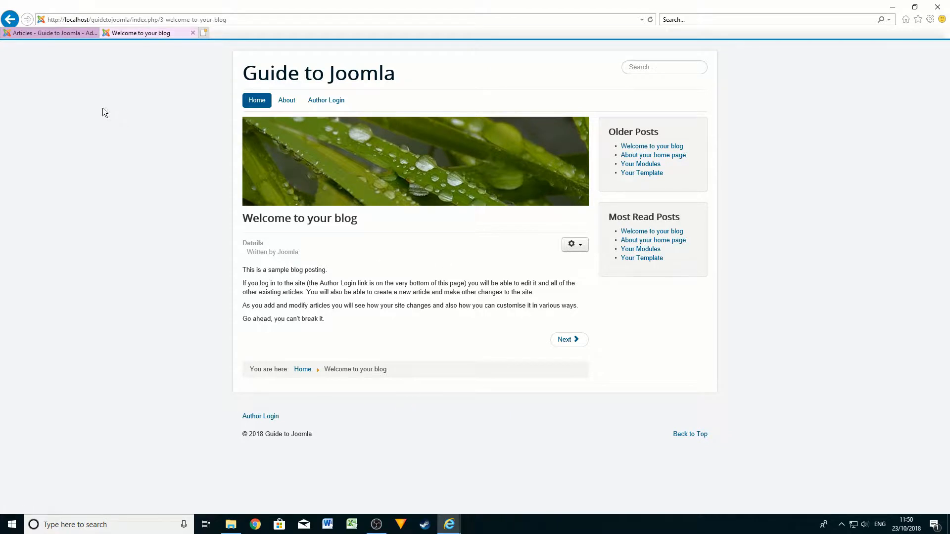
pyautogui.click(64, 37)
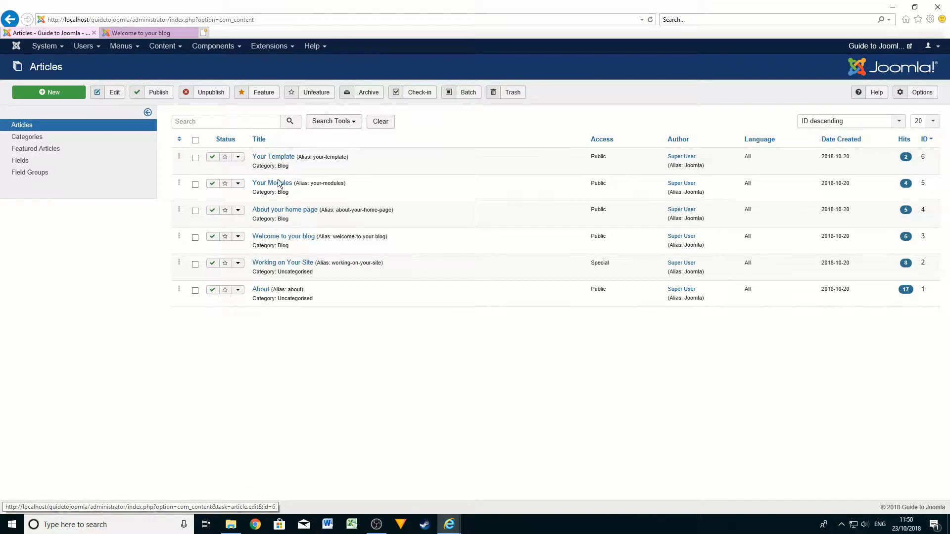
pyautogui.click(296, 237)
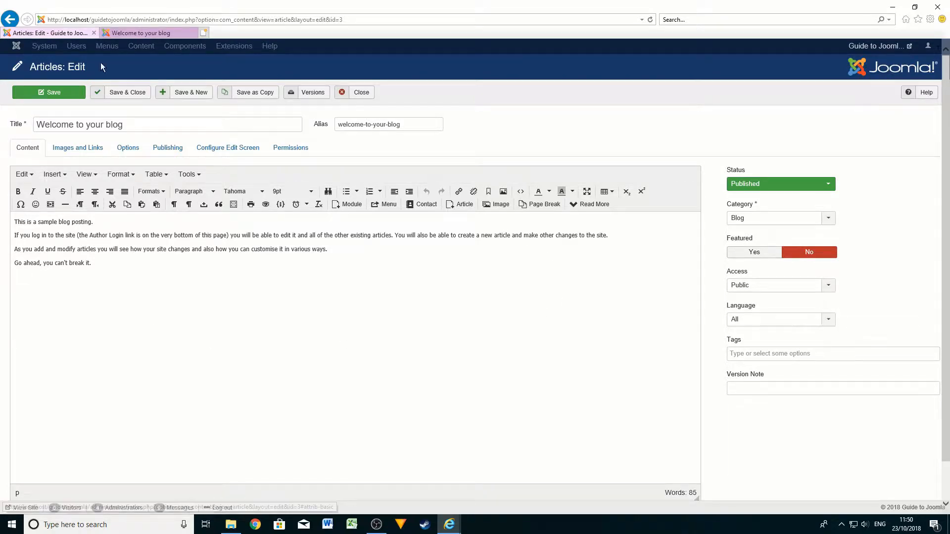
pyautogui.click(141, 33)
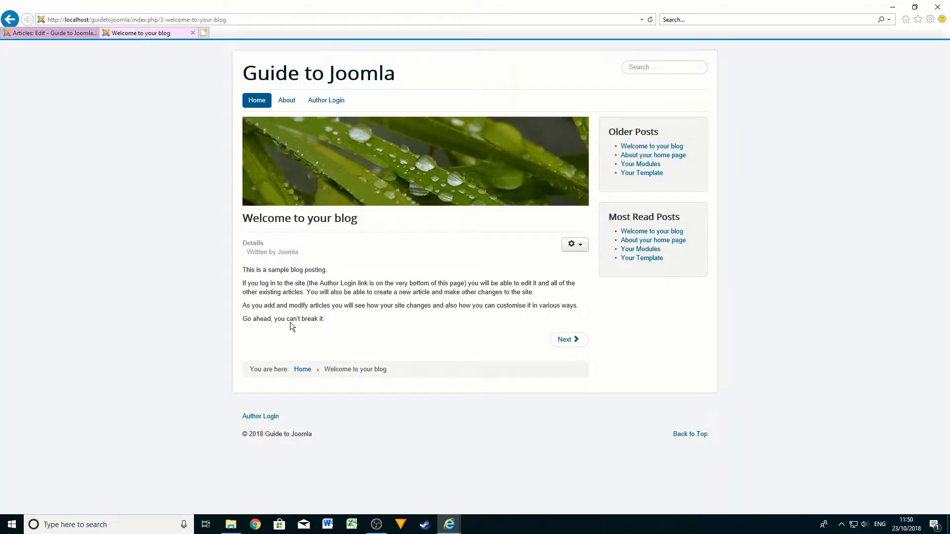
pyautogui.click(193, 32)
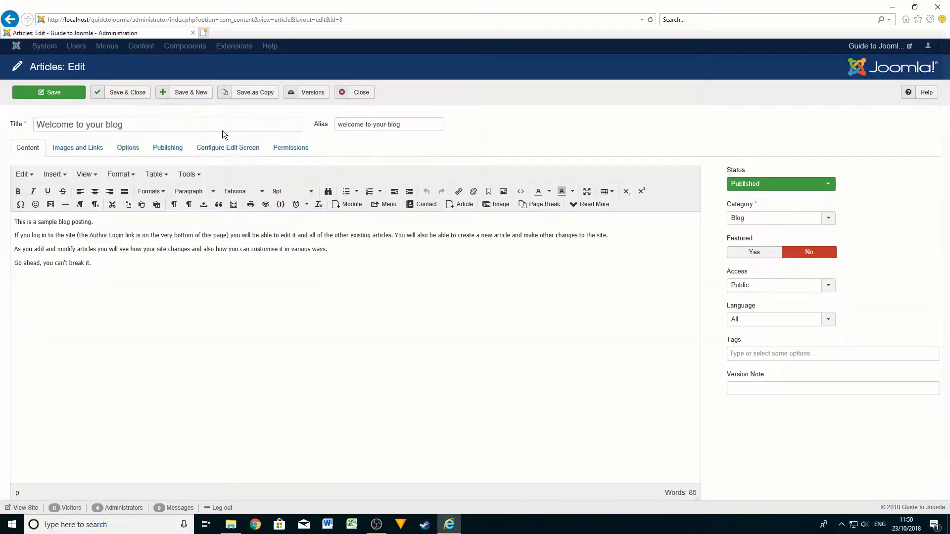
pyautogui.click(361, 95)
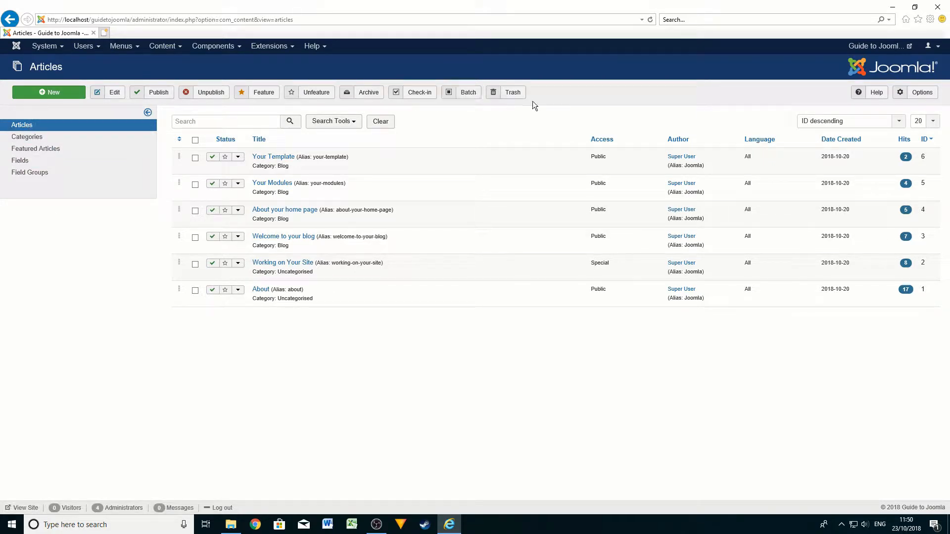
# Create a new article titled "How to use Joomla Articles"
pyautogui.click(68, 96)
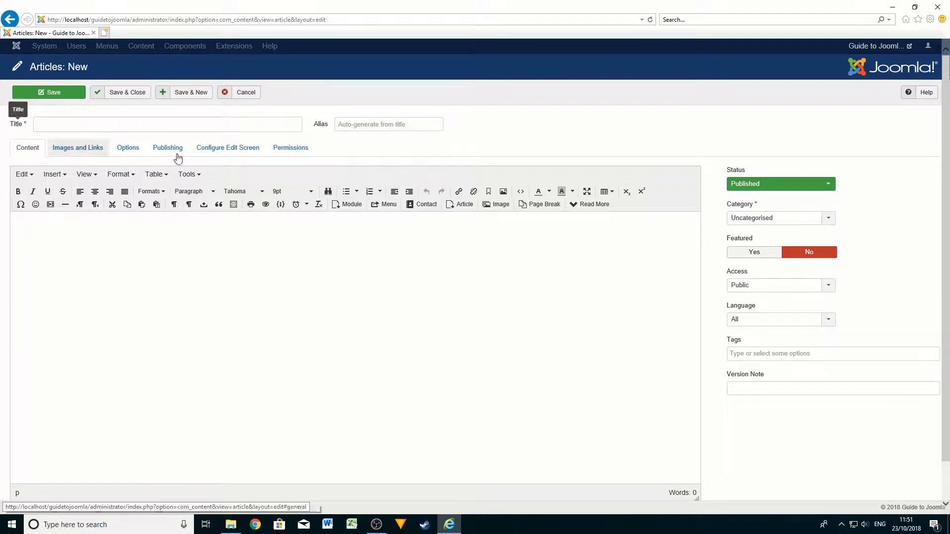
pyautogui.click(61, 125)
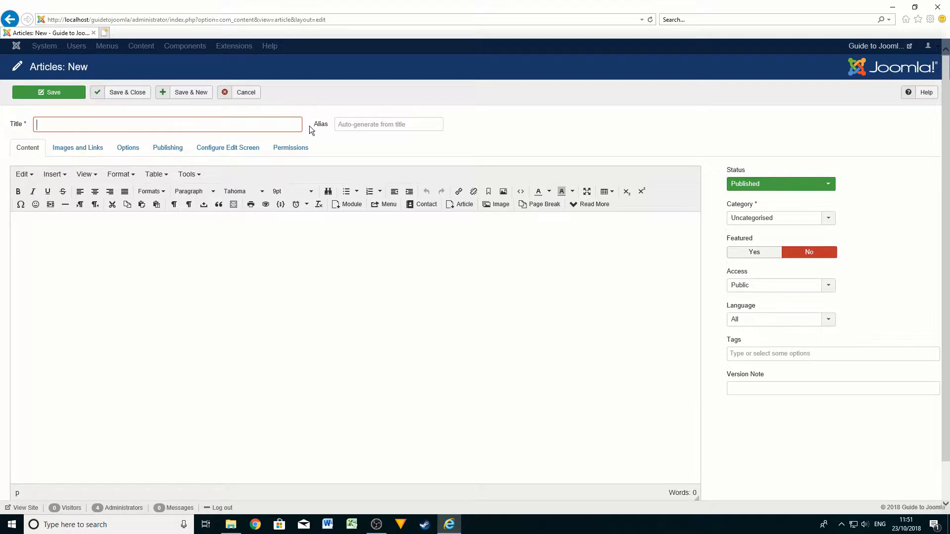
pyautogui.write('How to use J')
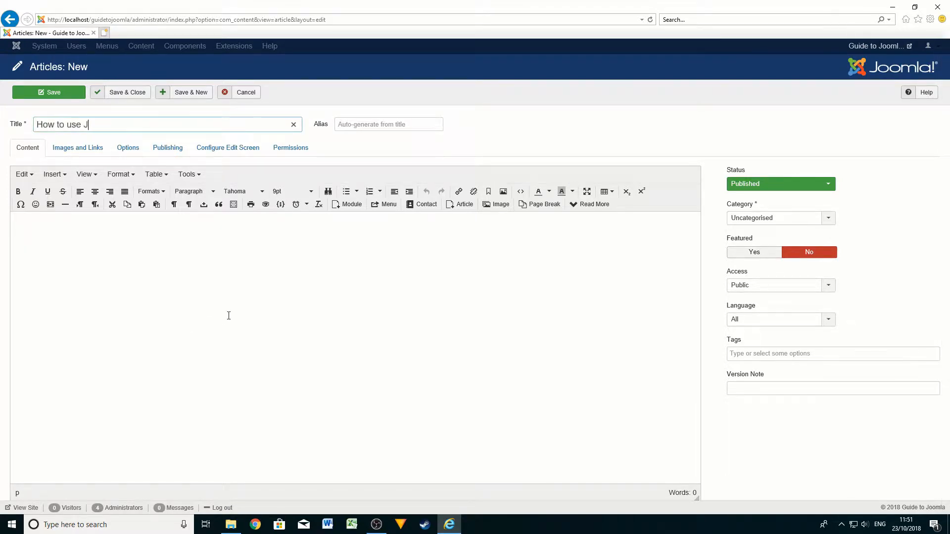
pyautogui.write('oomla Articles')
pyautogui.press('Tab')
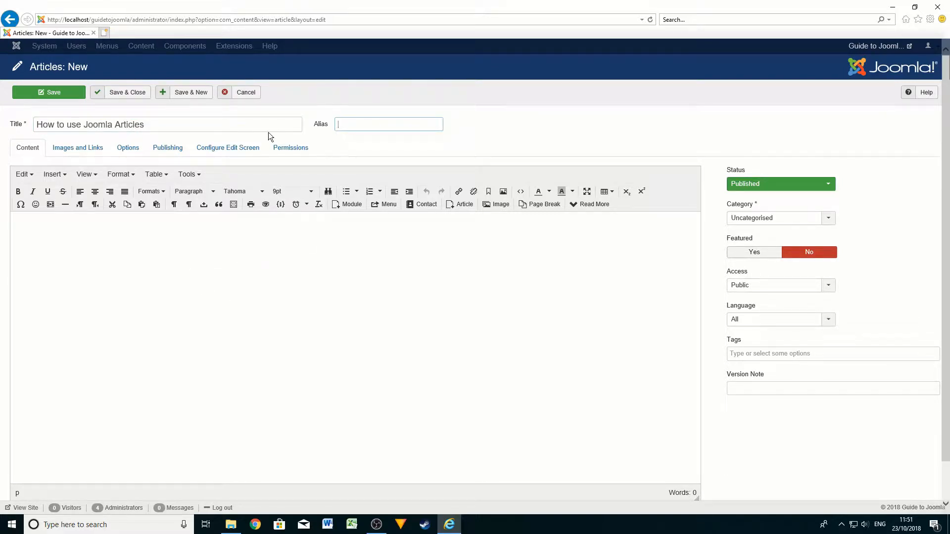
# Save the new article with its alias left blank for auto-generation, and dismiss the browser's AutoComplete offer
pyautogui.click(262, 124)
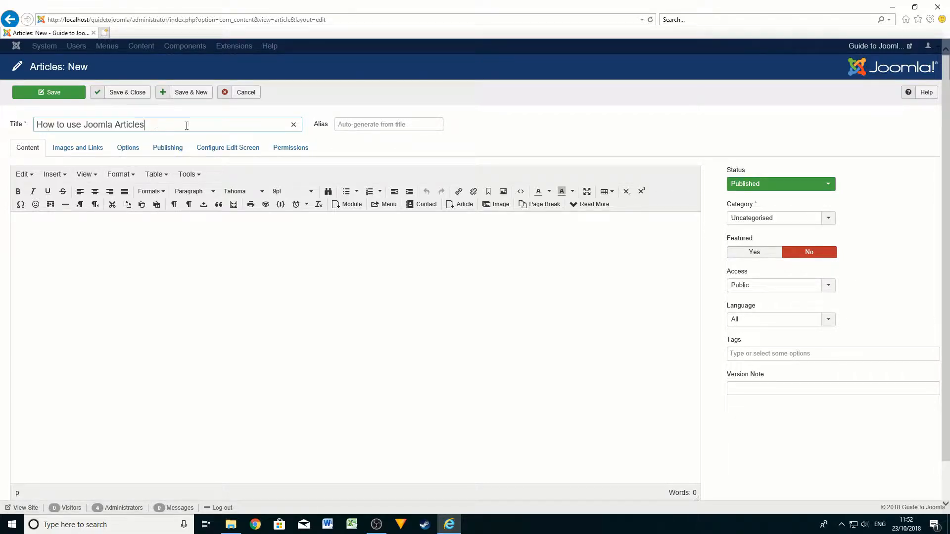
pyautogui.click(341, 125)
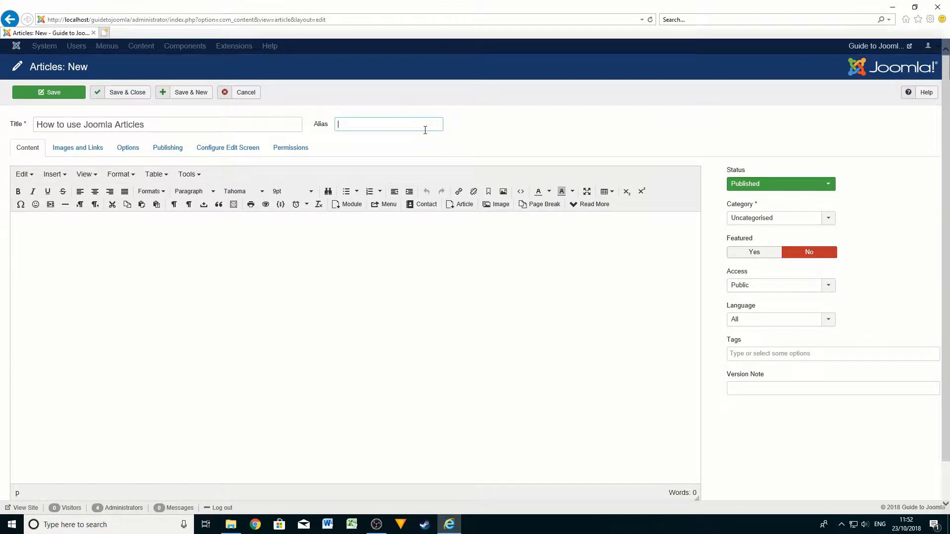
pyautogui.click(290, 129)
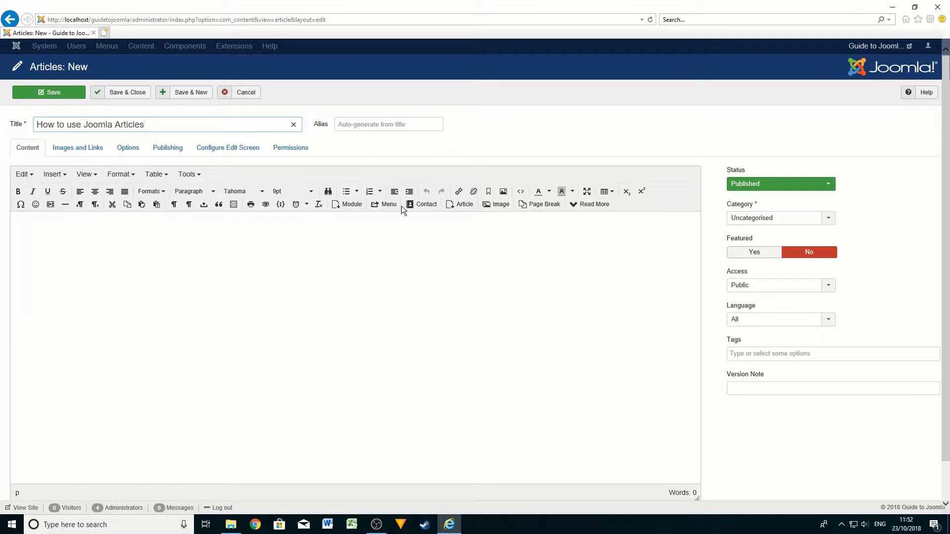
pyautogui.click(56, 95)
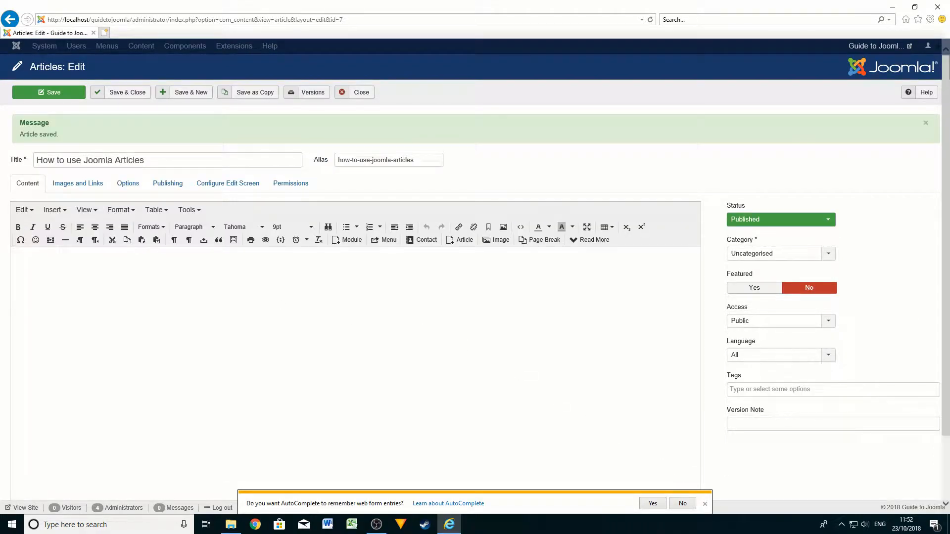
pyautogui.click(705, 503)
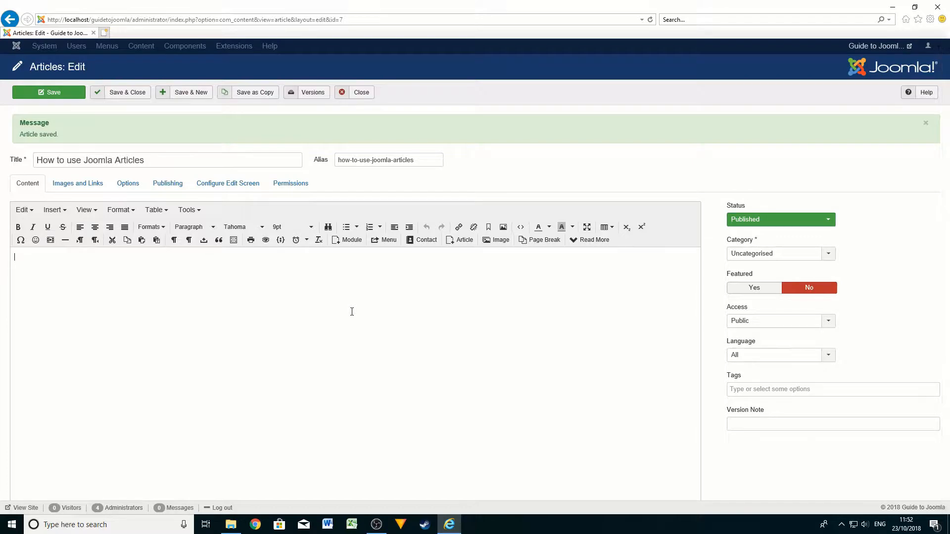
# Write the introduction "Today we are going to look at creating articles in Joomla.", calling Joomla "an easy to understand Content Management System (CMS)"
pyautogui.write('Today we are going to look at creating articles in Jo')
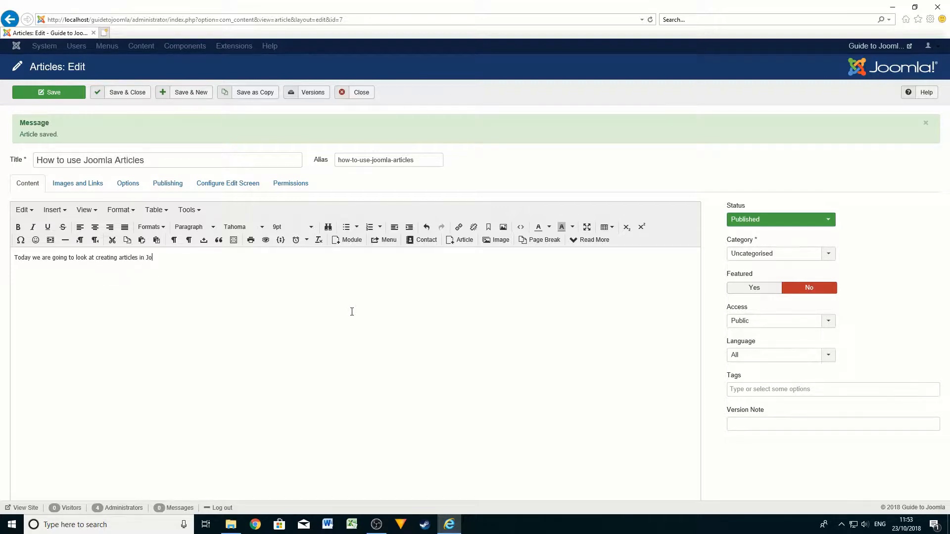
pyautogui.write('omla. This is very easy to do as Jo')
pyautogui.press('BackSpace')
pyautogui.press('BackSpace')
pyautogui.write('as Joomla is an easy to understa')
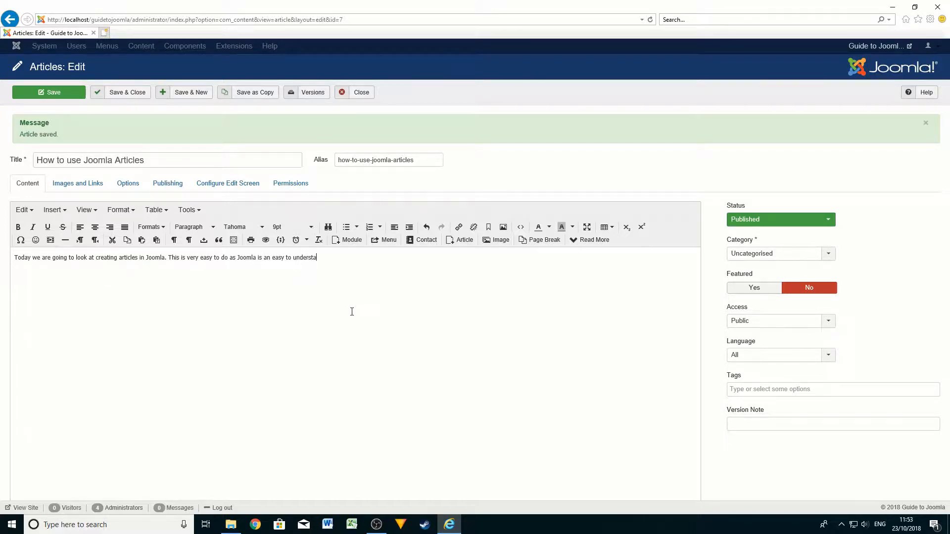
pyautogui.write('nd Content Management System (CMS).')
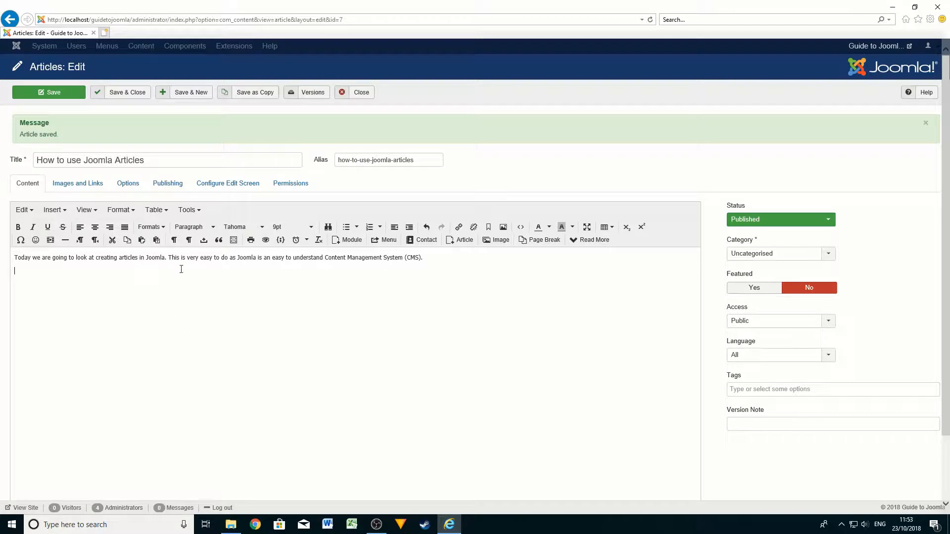
# Add a Heading 2 line reading "How to add images to your Article" below the introduction
pyautogui.click(211, 229)
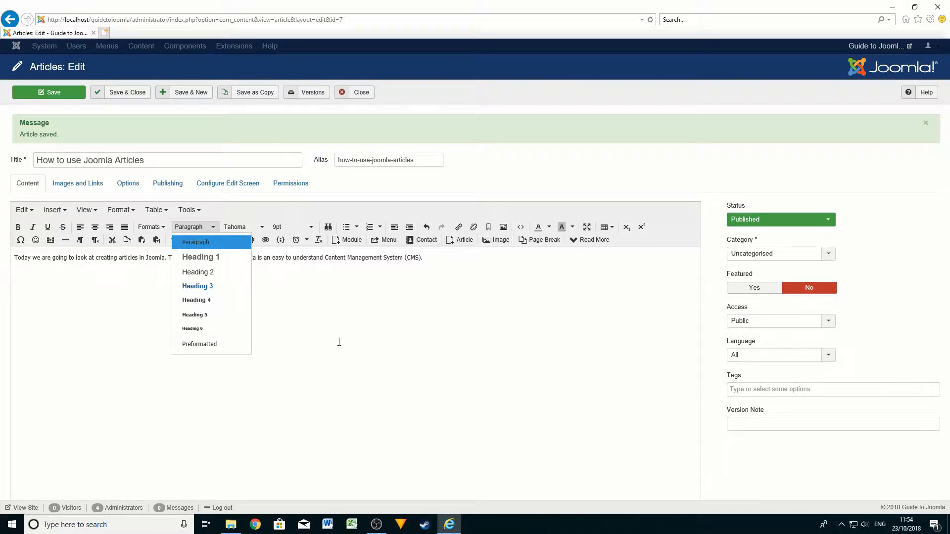
pyautogui.click(217, 273)
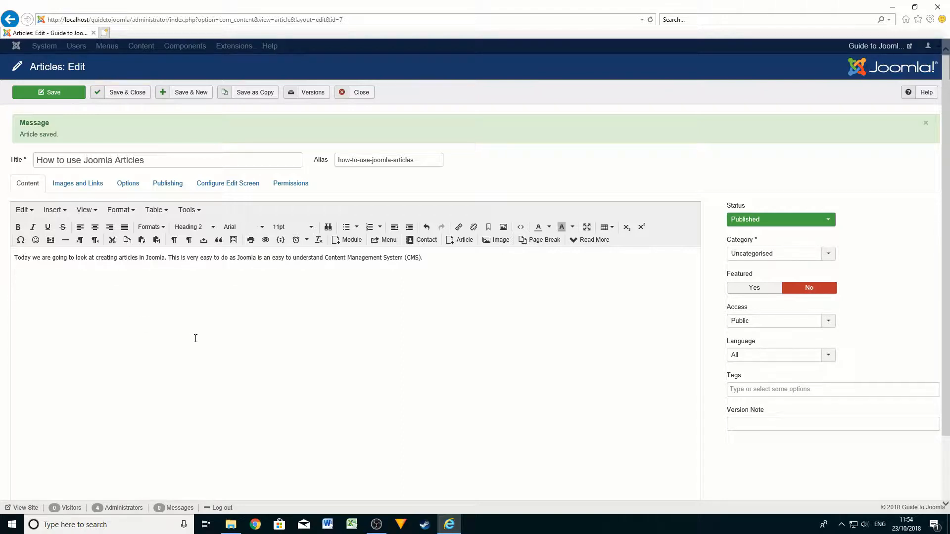
pyautogui.write('How ')
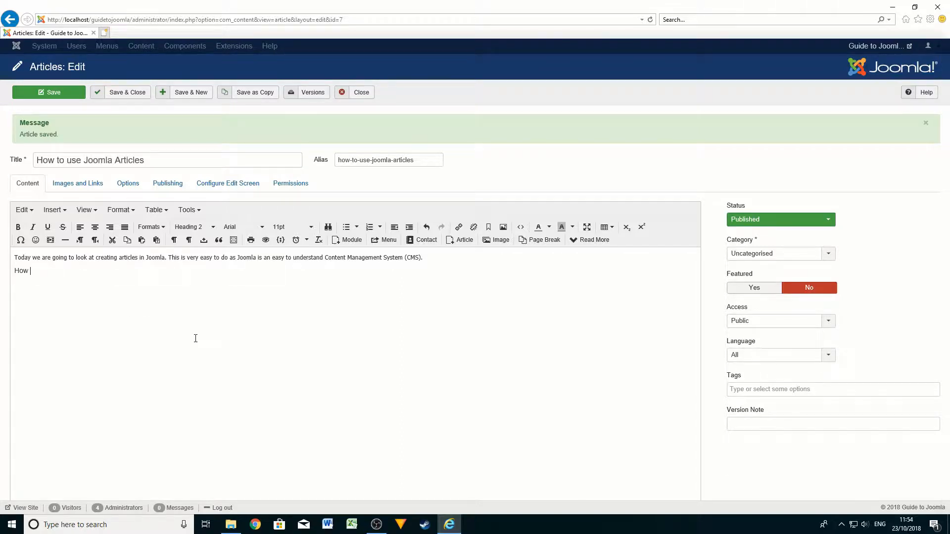
pyautogui.write('to add images to your Article')
pyautogui.press('Return')
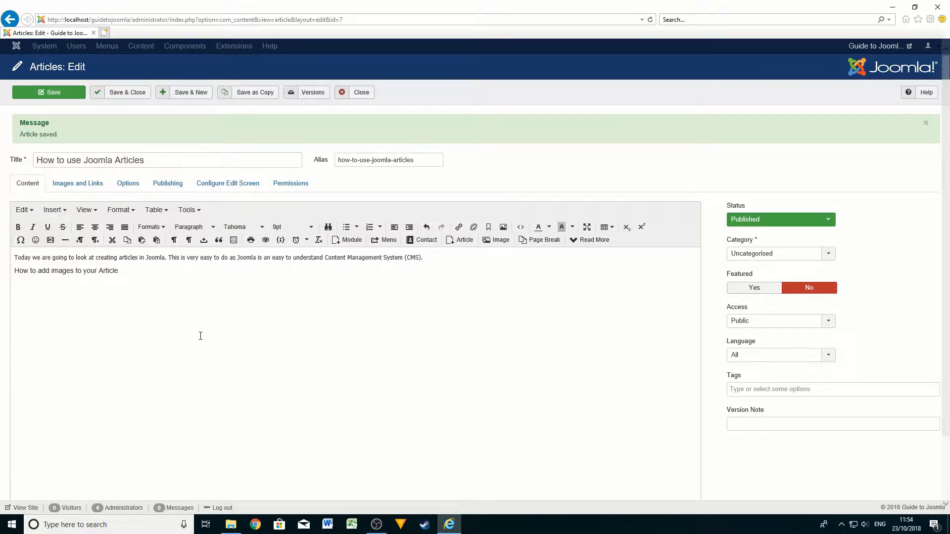
# Begin a paragraph below the heading with "To add an image in Joomla articles you simply need to upload the image to"
pyautogui.click(106, 271)
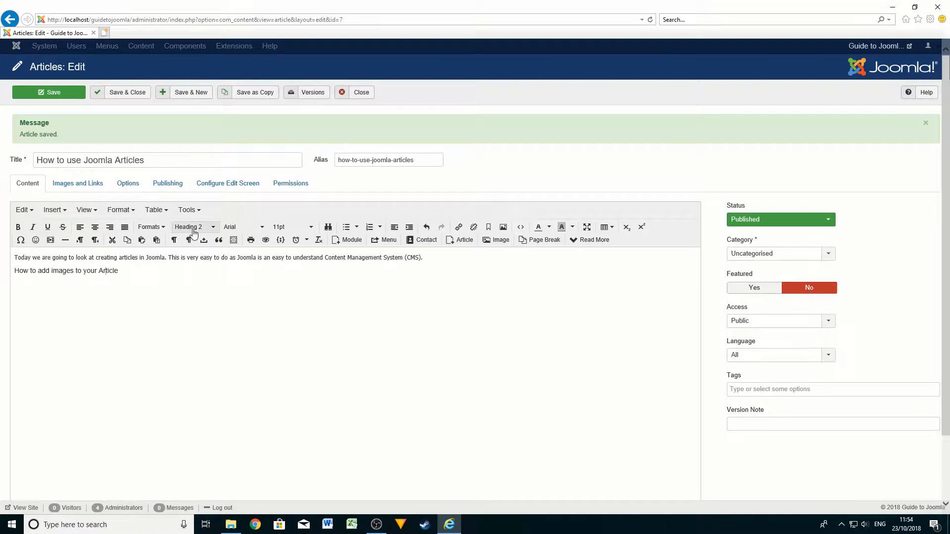
pyautogui.click(109, 257)
pyautogui.click(67, 266)
pyautogui.press('Return')
pyautogui.write('T')
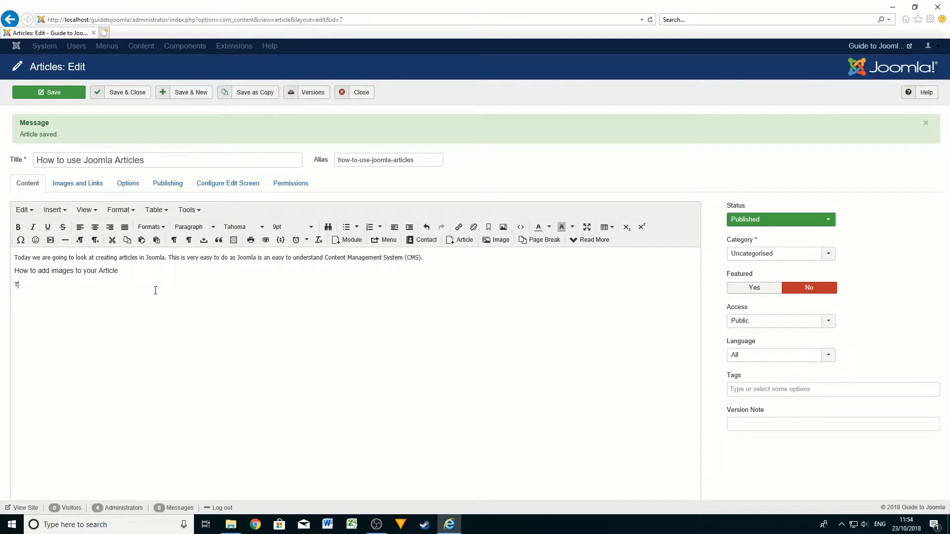
pyautogui.write('o add an image in Joomla articles you simply need to upload')
pyautogui.press('BackSpace')
pyautogui.press('BackSpace')
pyautogui.write('upload the imag')
pyautogui.write('e y')
pyautogui.write('o ')
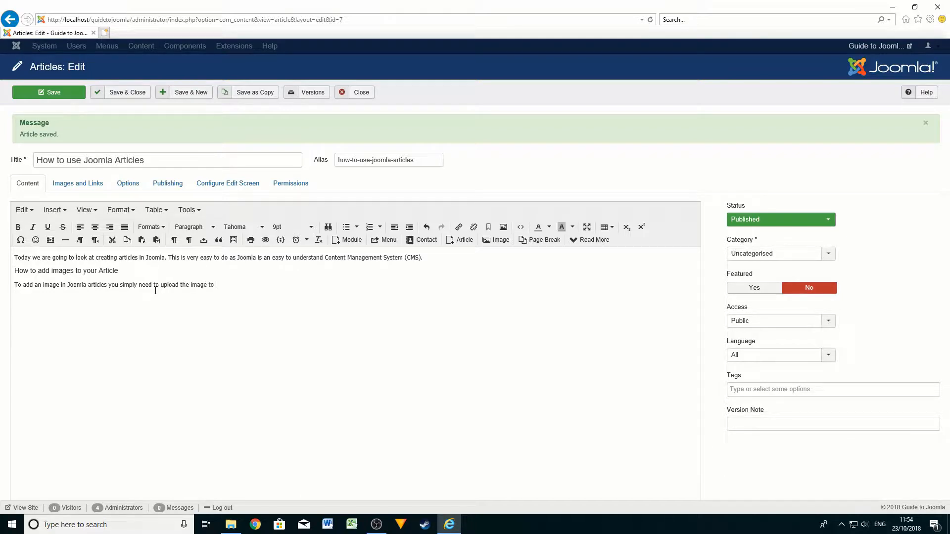
# Finish the paragraph with "your media section. This will then be available to insert." and start a new line below it
pyautogui.write('your media section. This will then be avia')
pyautogui.press('BackSpace')
pyautogui.press('BackSpace')
pyautogui.write('ailable ')
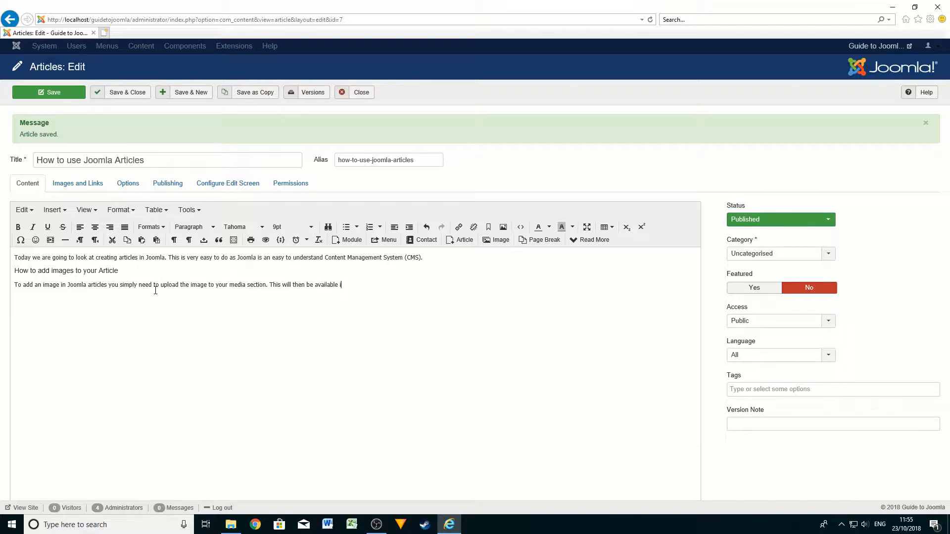
pyautogui.write('to insert.')
pyautogui.press('Return')
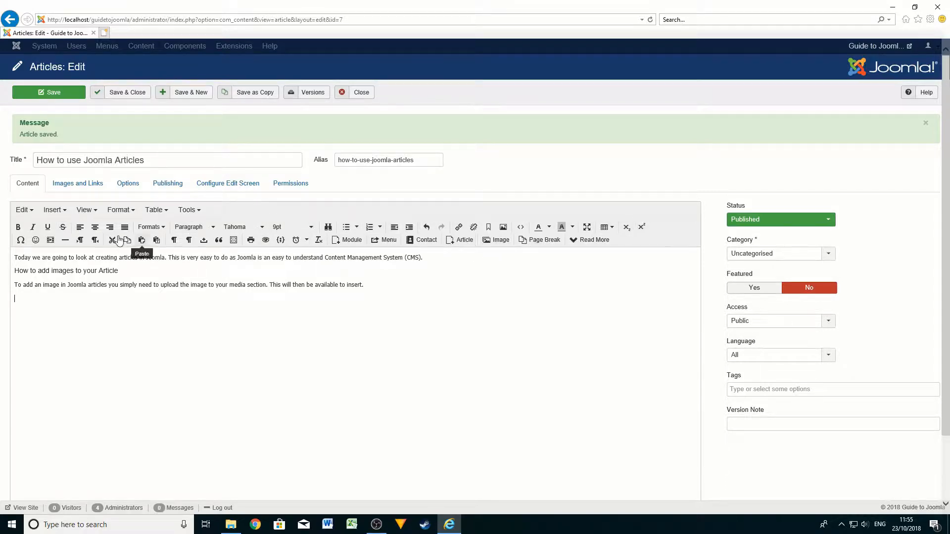
# Choose the banner_cra... lake and mountain image from the /sampledata/parks folder as the image for the article
pyautogui.click(496, 244)
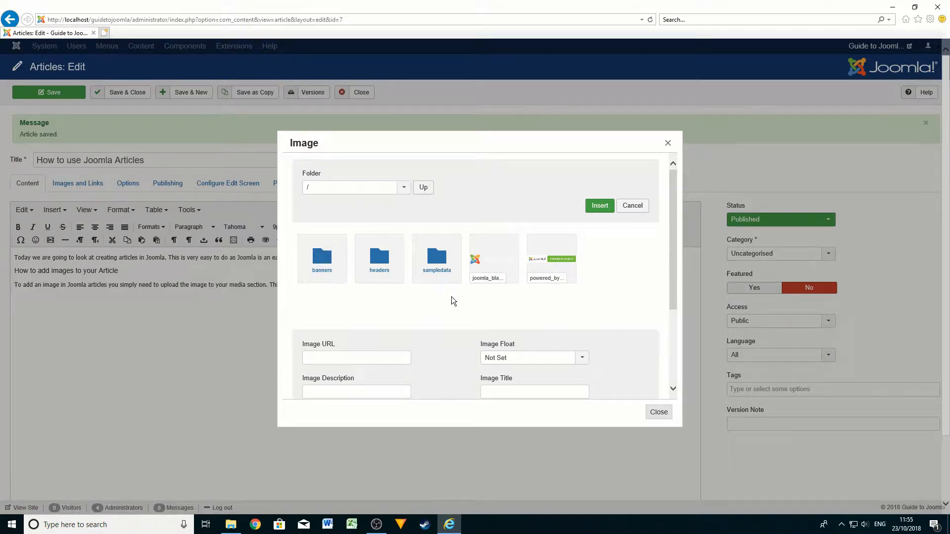
pyautogui.scroll(-3, 488, 283)
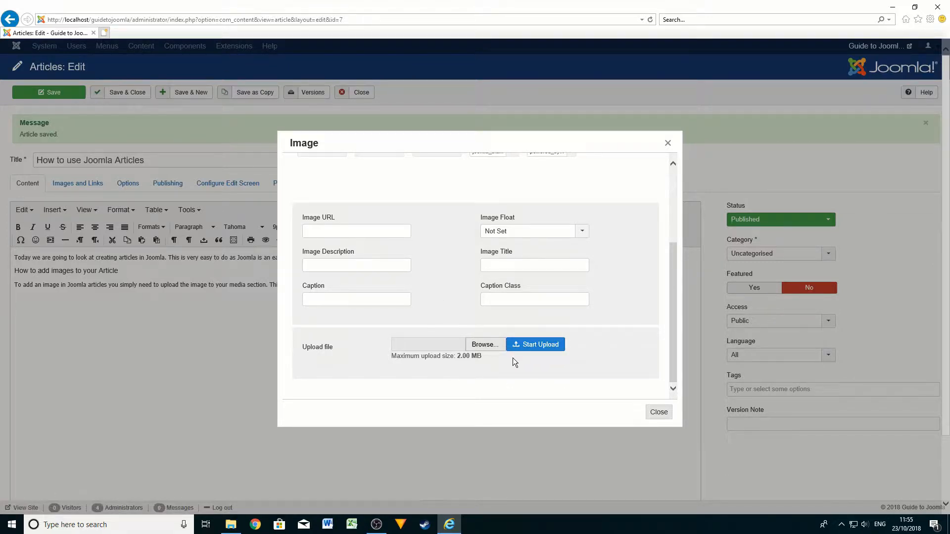
pyautogui.scroll(3, 512, 358)
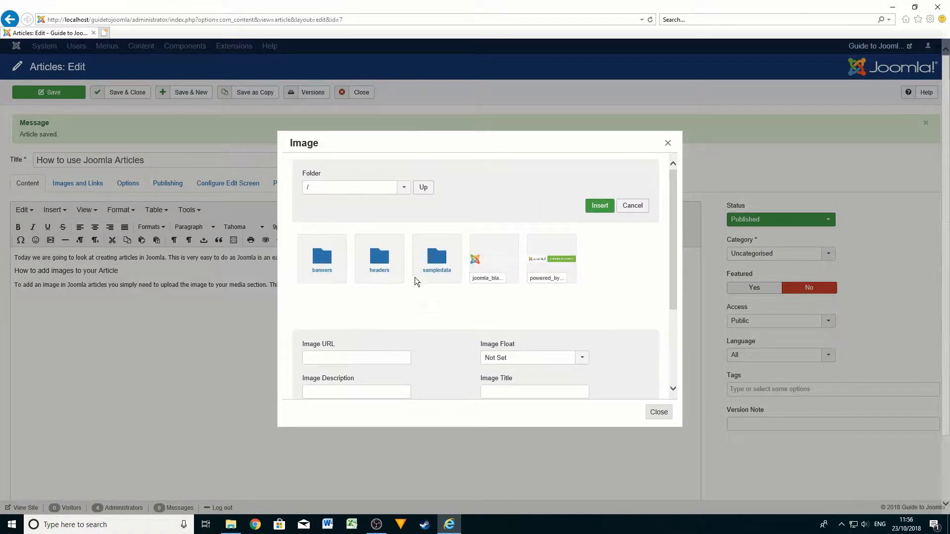
pyautogui.click(342, 270)
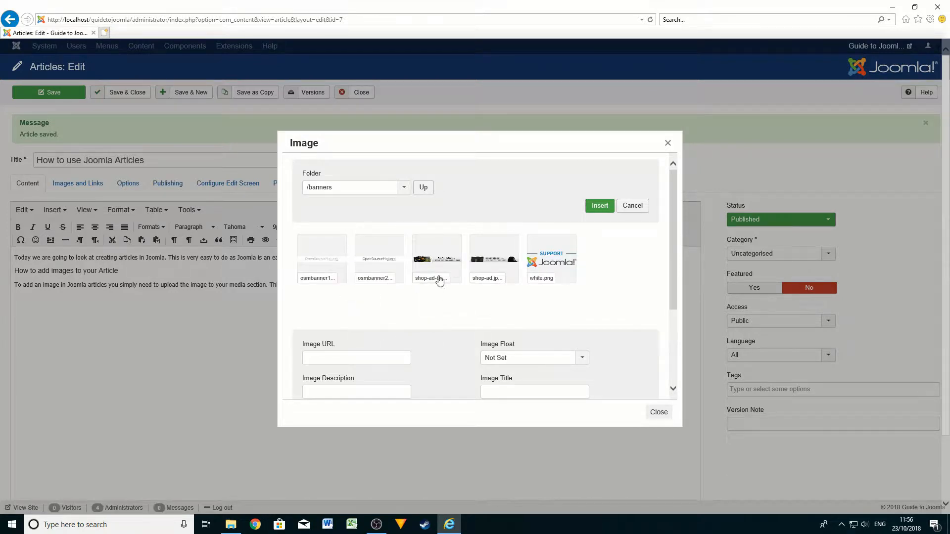
pyautogui.click(422, 187)
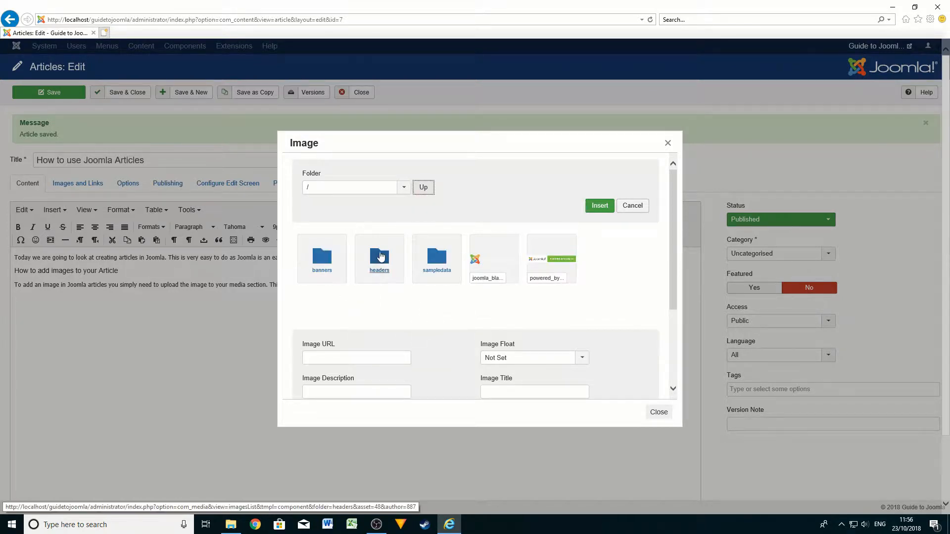
pyautogui.click(430, 257)
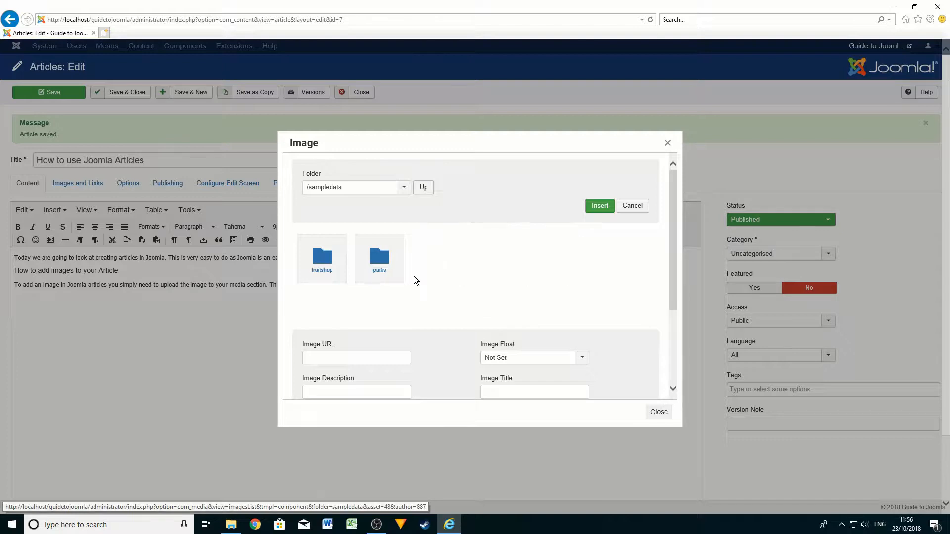
pyautogui.click(385, 266)
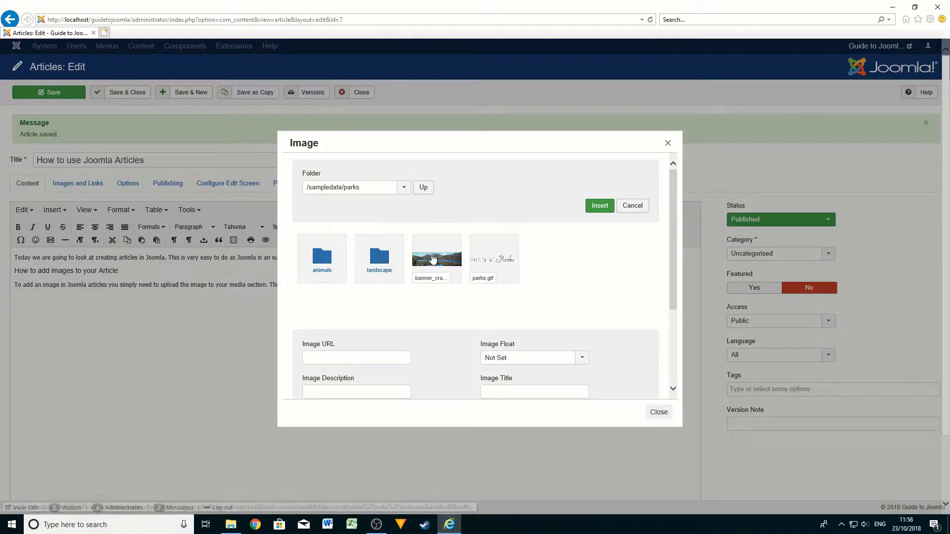
pyautogui.click(434, 257)
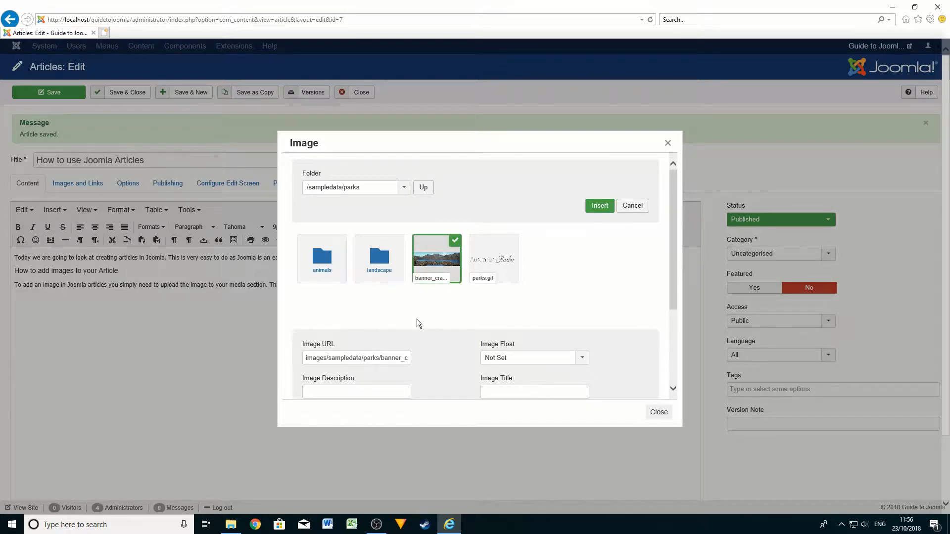
pyautogui.scroll(-3, 420, 325)
pyautogui.scroll(2, 420, 324)
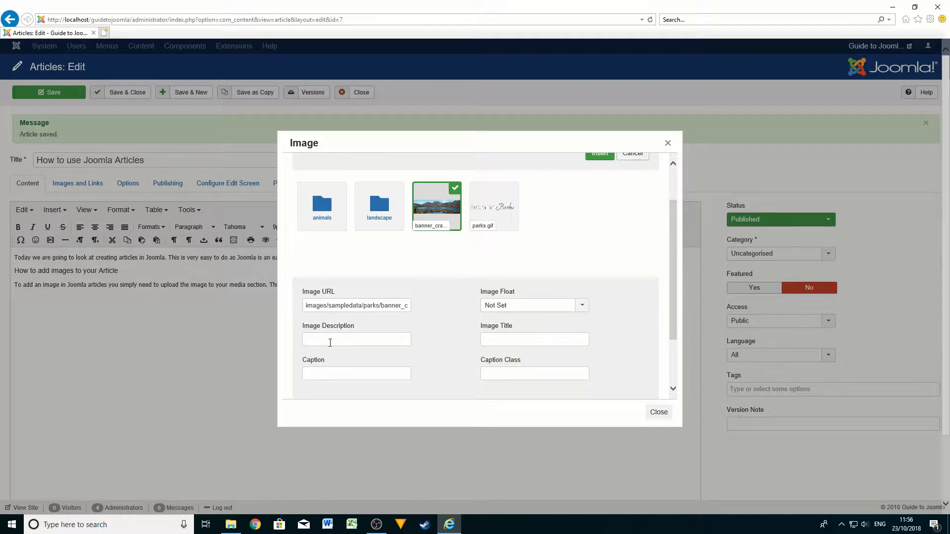
# Enter "Landscape" as both the image description and the image title
pyautogui.click(330, 342)
pyautogui.write('Landscap')
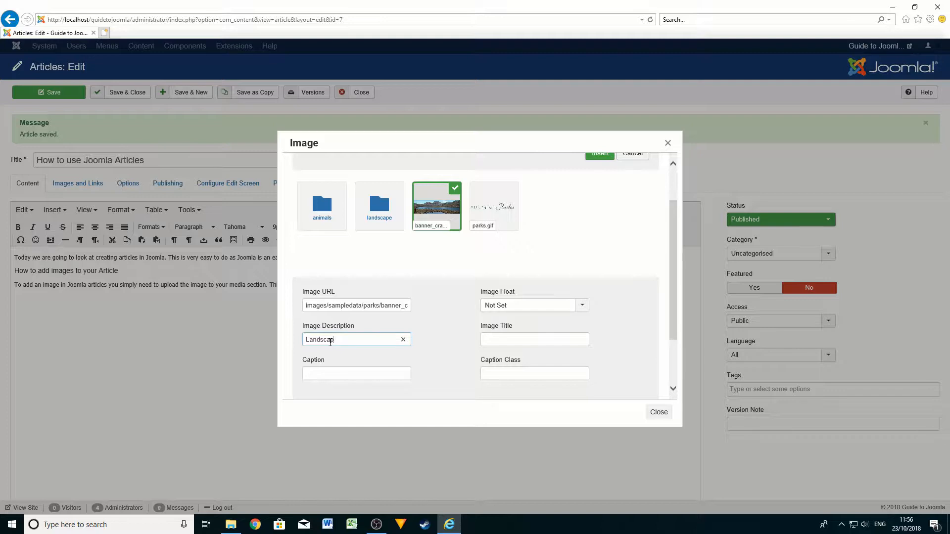
pyautogui.write('e')
pyautogui.doubleClick(330, 342)
pyautogui.hotkey('ctrl', 'c')
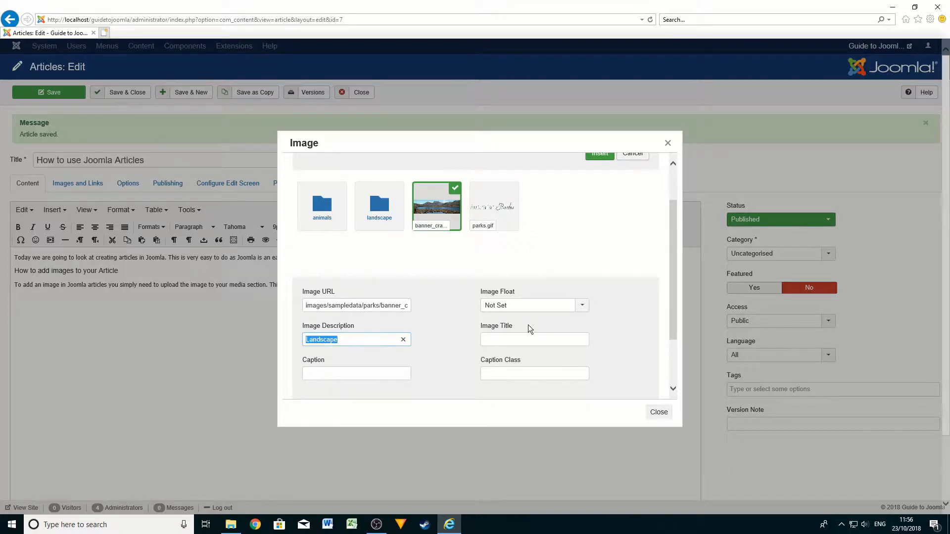
pyautogui.click(530, 340)
pyautogui.hotkey('ctrl', 'v')
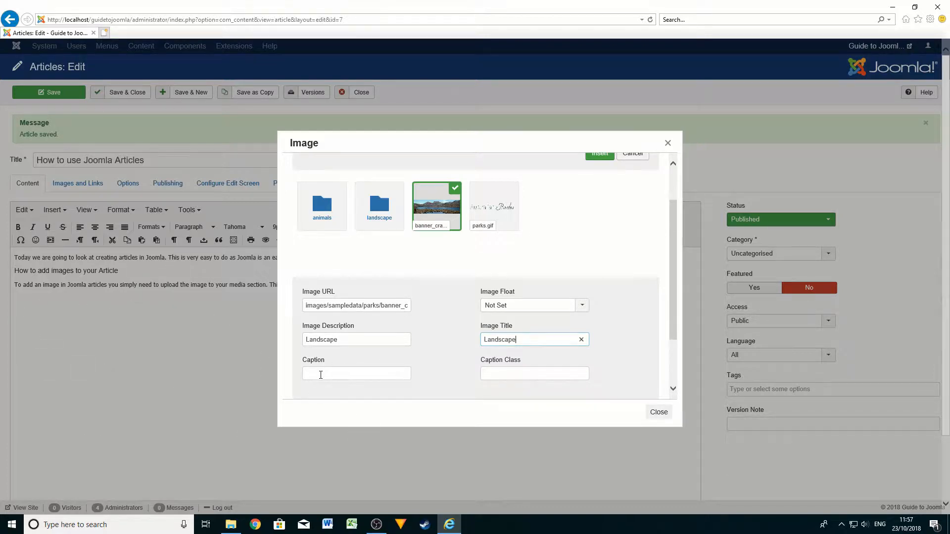
# Add the caption "A view of a landscape" and insert the image into the article
pyautogui.click(321, 374)
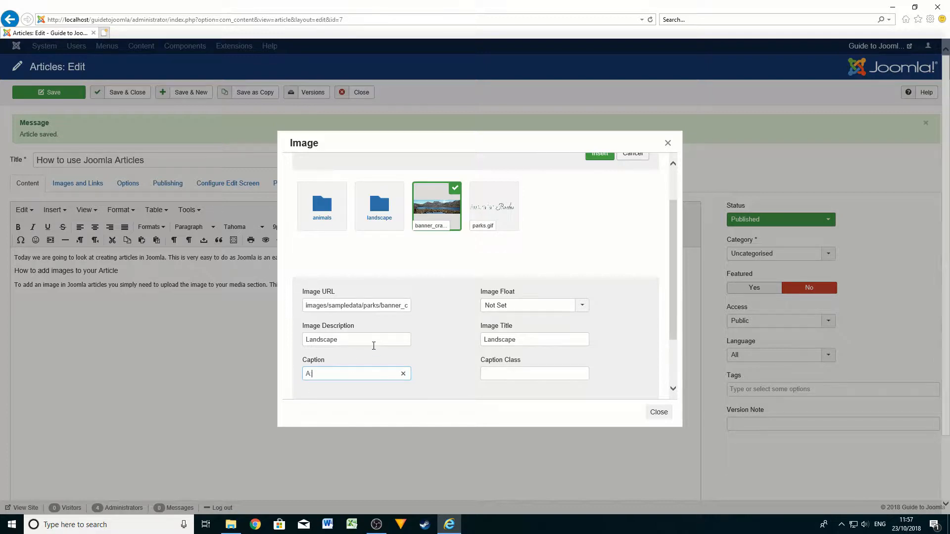
pyautogui.write('A view of a landscape')
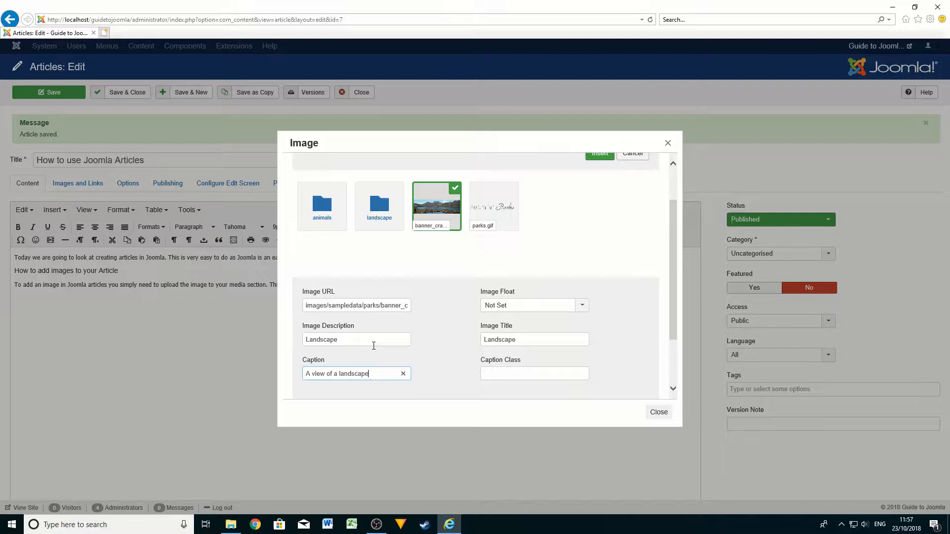
pyautogui.scroll(2, 589, 292)
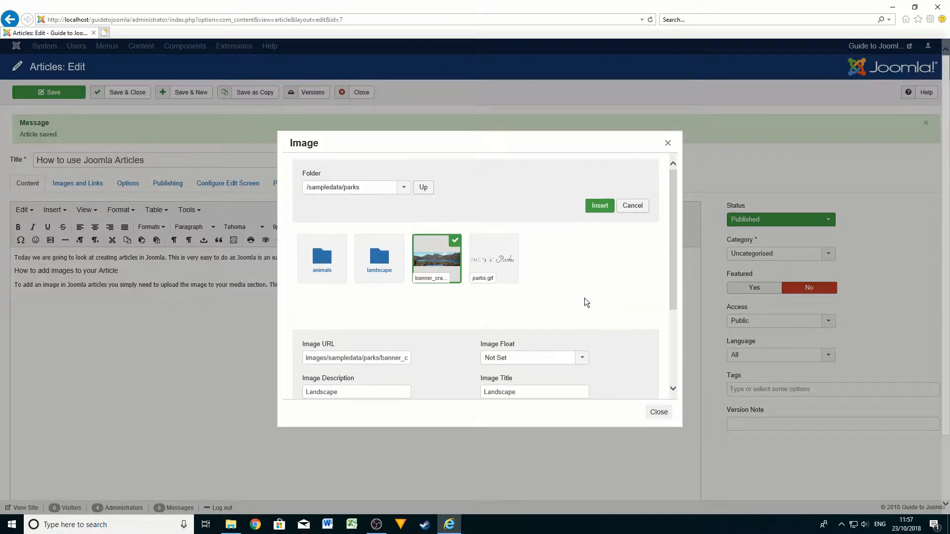
pyautogui.click(599, 207)
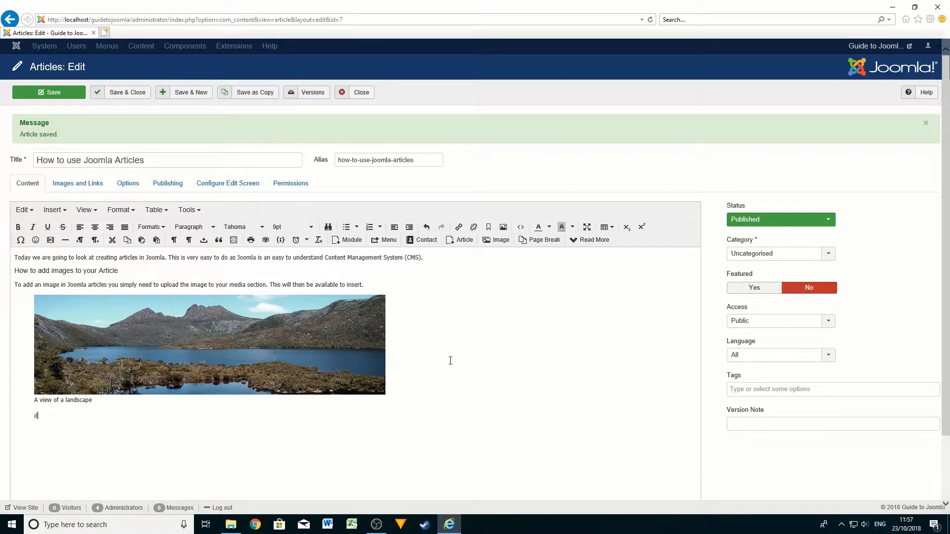
pyautogui.write('fajsdhf jadsf jasd f')
pyautogui.press('BackSpace')
pyautogui.press('BackSpace')
pyautogui.press('BackSpace')
pyautogui.press('BackSpace')
pyautogui.press('BackSpace')
pyautogui.press('BackSpace')
pyautogui.press('BackSpace')
pyautogui.press('BackSpace')
pyautogui.press('BackSpace')
pyautogui.press('BackSpace')
pyautogui.press('BackSpace')
pyautogui.press('BackSpace')
pyautogui.press('BackSpace')
pyautogui.press('BackSpace')
pyautogui.press('BackSpace')
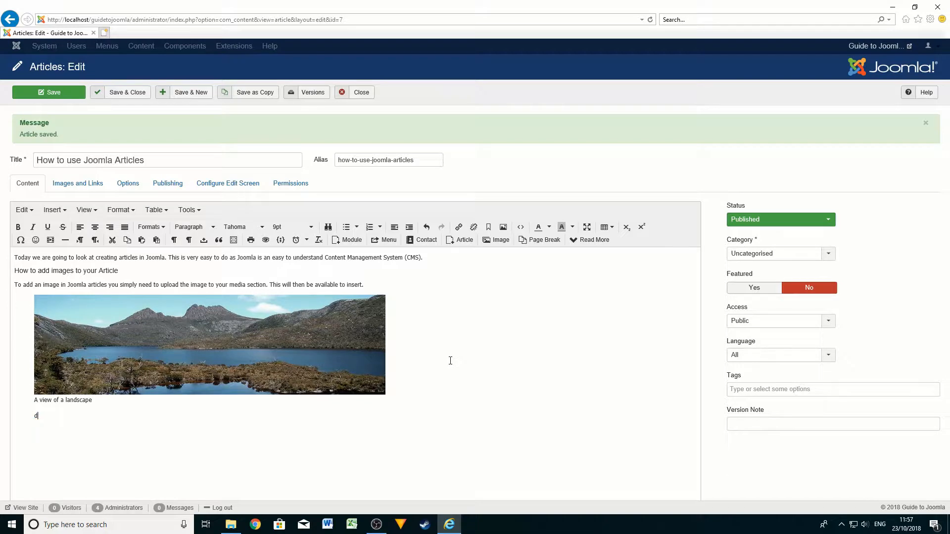
# Apply the Paragraph format below the image caption, write "Above you can see a beautiful picture of a landscape." there, and save the article
pyautogui.click(217, 228)
pyautogui.click(204, 243)
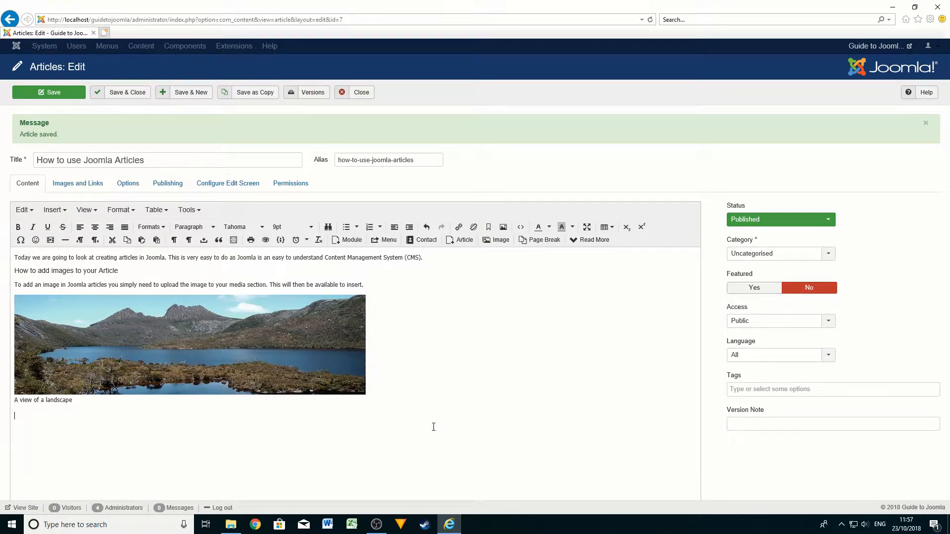
pyautogui.write('you can see a ba')
pyautogui.press('BackSpace')
pyautogui.write('ue')
pyautogui.press('BackSpace')
pyautogui.write('autiful picture of a landscape.')
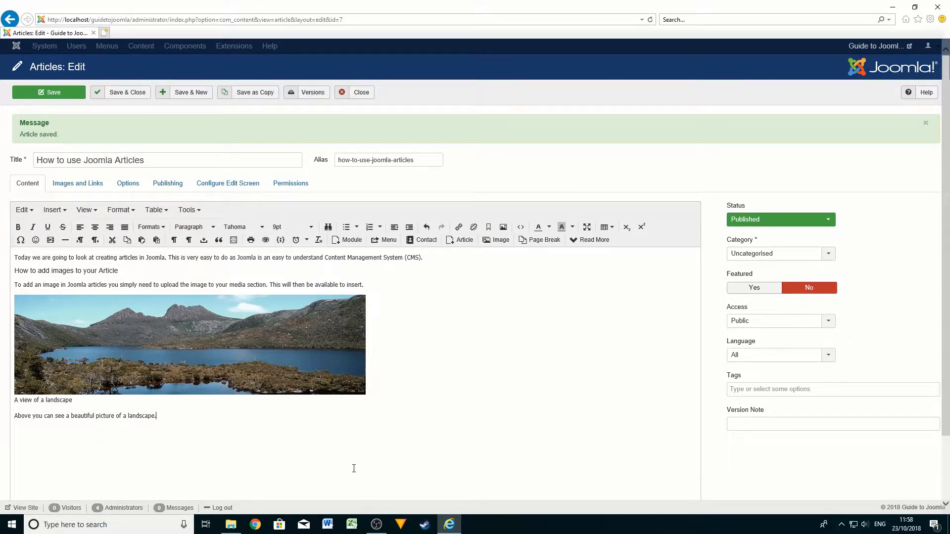
pyautogui.click(59, 94)
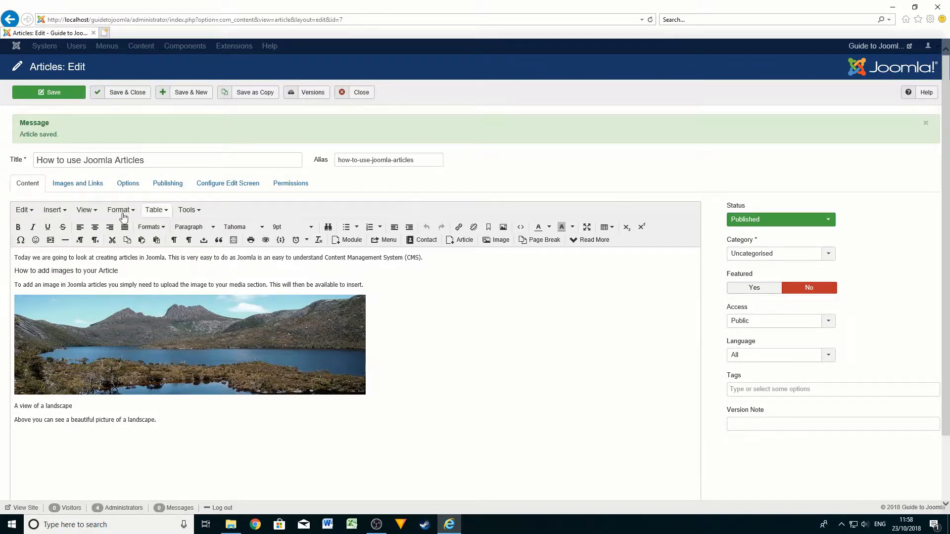
# Open the public site and look through its Home, About and Author Login pages for the new article
pyautogui.click(862, 48)
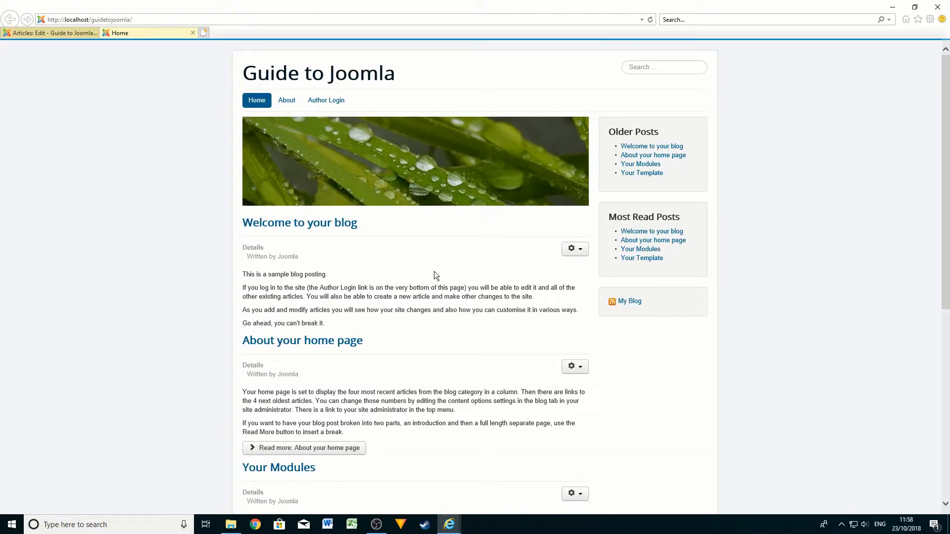
pyautogui.scroll(-7, 435, 267)
pyautogui.scroll(3, 438, 242)
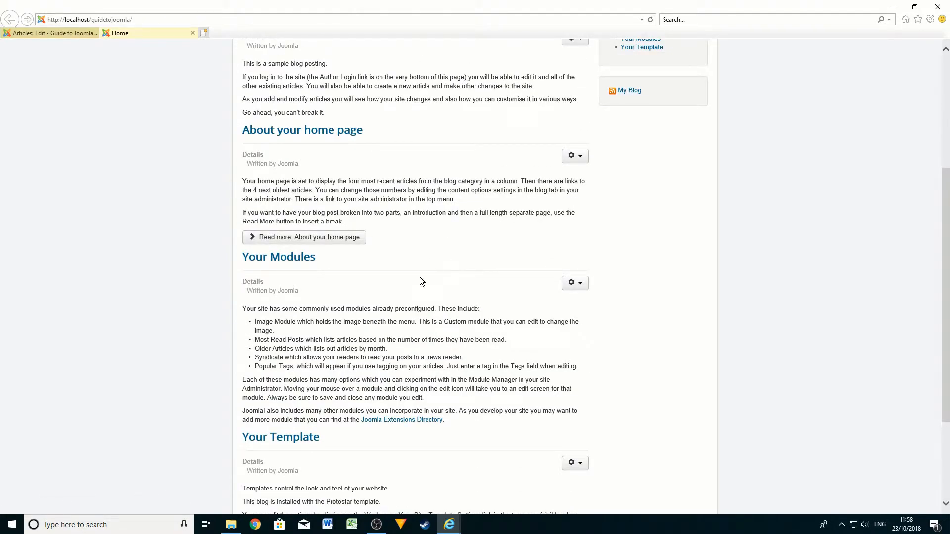
pyautogui.scroll(-3, 419, 281)
pyautogui.scroll(7, 437, 332)
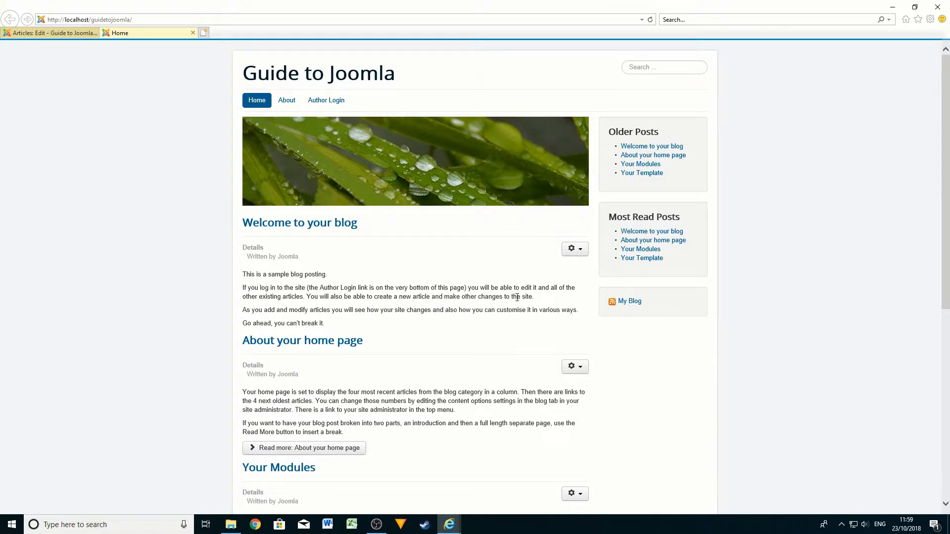
pyautogui.click(286, 100)
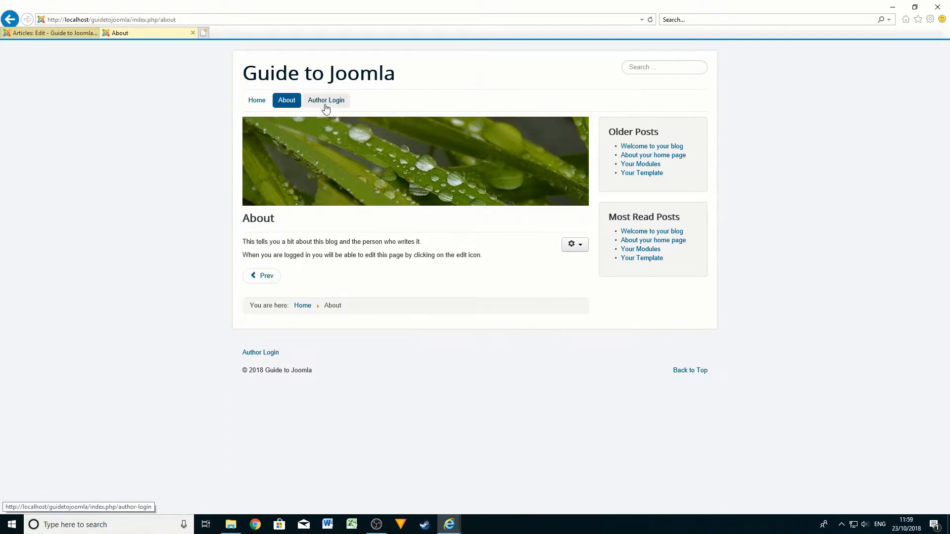
pyautogui.click(329, 102)
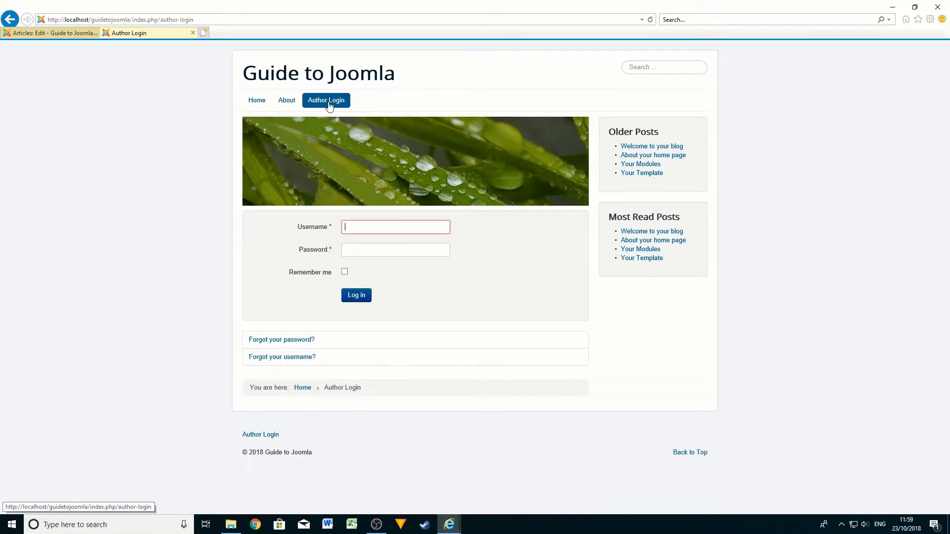
pyautogui.click(253, 99)
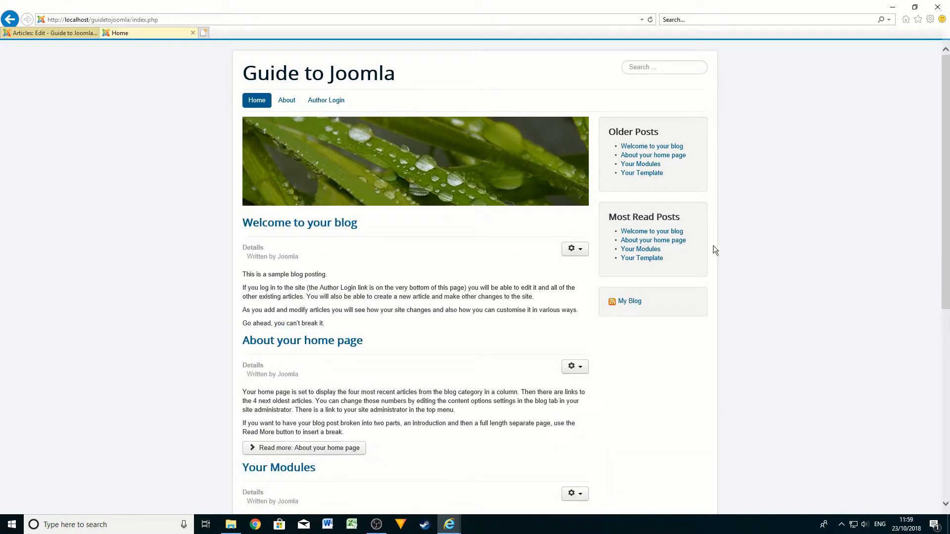
# Return to the article editor, then save and close the "How to use Joomla Articles" article
pyautogui.click(48, 31)
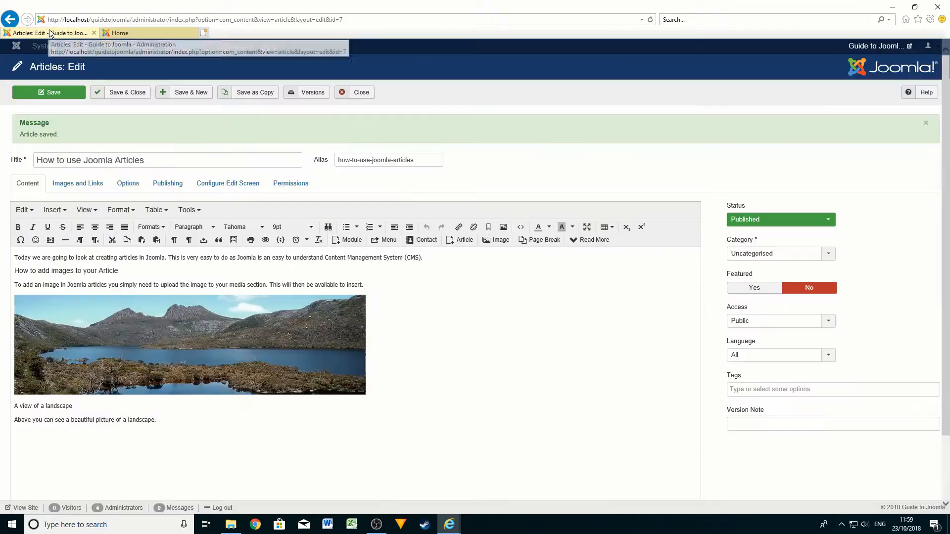
pyautogui.click(131, 94)
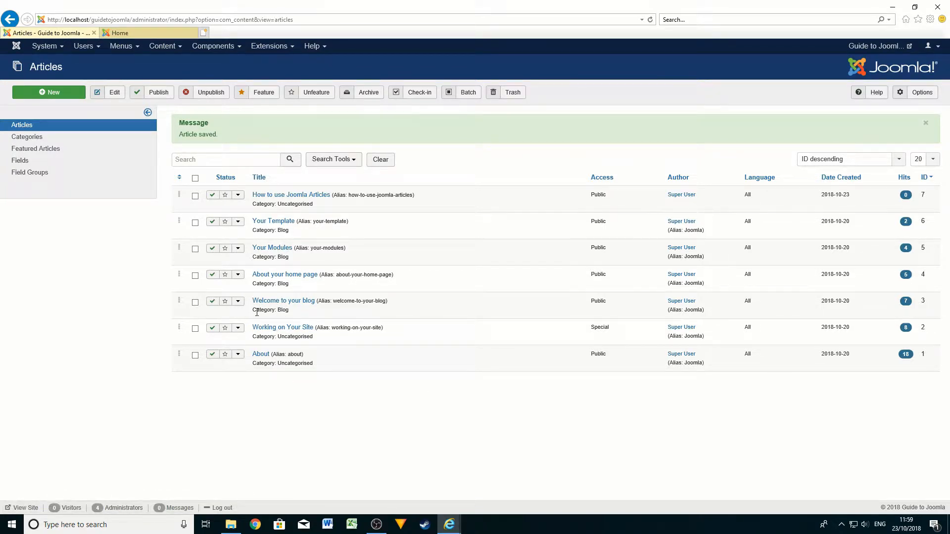
# Reload the public site's Home page and check its posts for the saved article
pyautogui.click(138, 32)
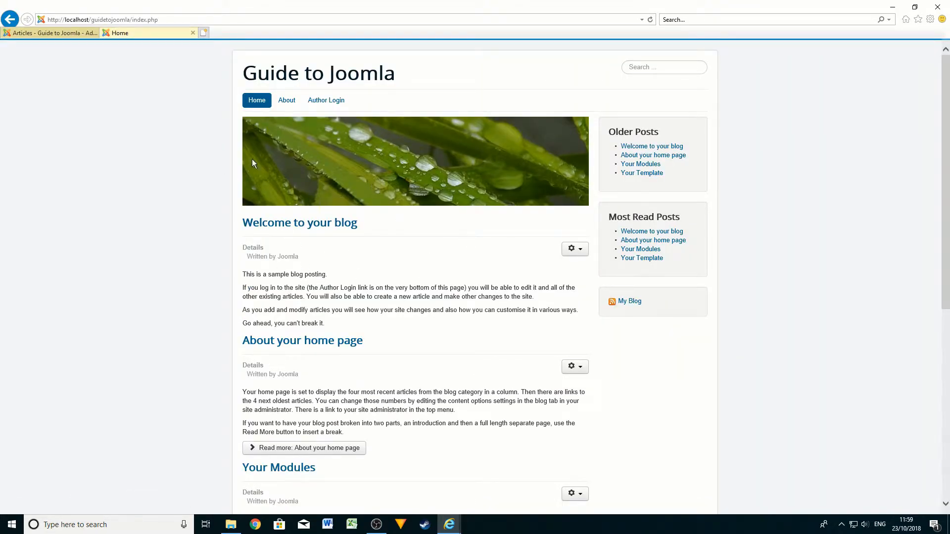
pyautogui.click(261, 102)
pyautogui.scroll(-7, 386, 367)
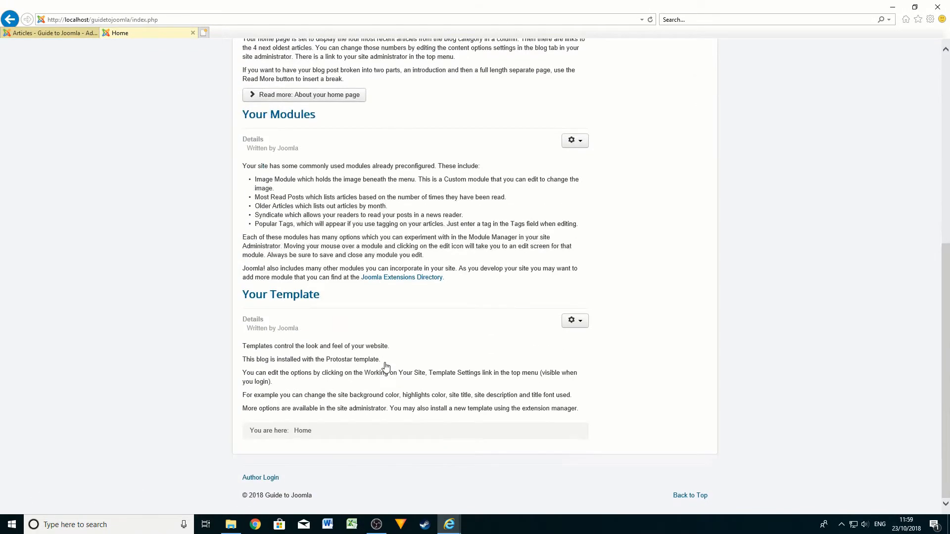
# Return to the administrator's article list and open the "How to use Joomla Articles" article for editing
pyautogui.scroll(7, 386, 366)
pyautogui.scroll(-7, 475, 277)
pyautogui.scroll(7, 493, 264)
pyautogui.click(64, 34)
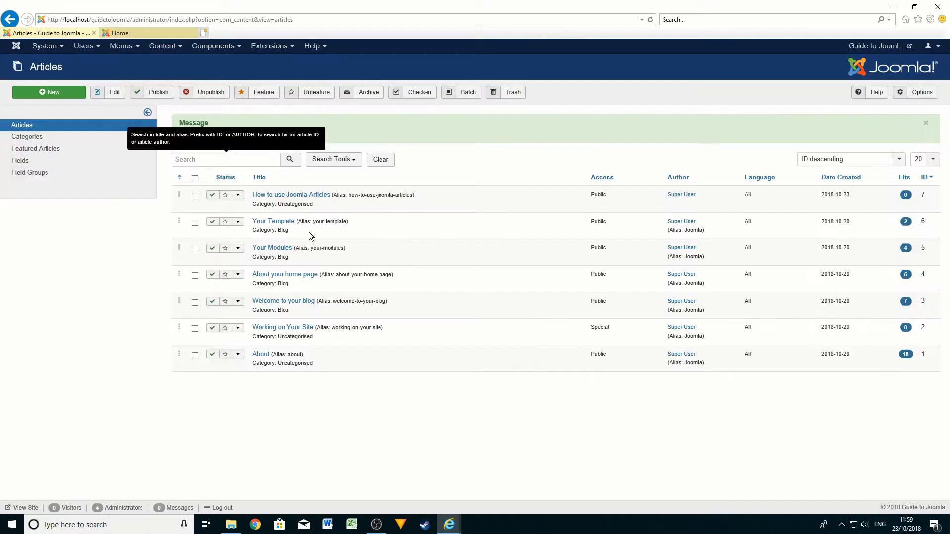
pyautogui.click(280, 196)
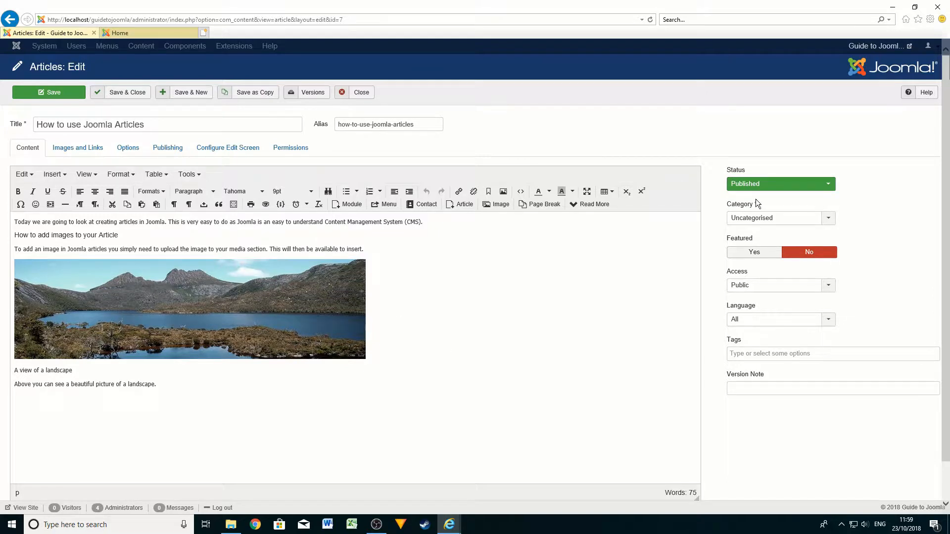
# Set the article's status to Unpublished and save it, and set the status back to Published
pyautogui.click(767, 185)
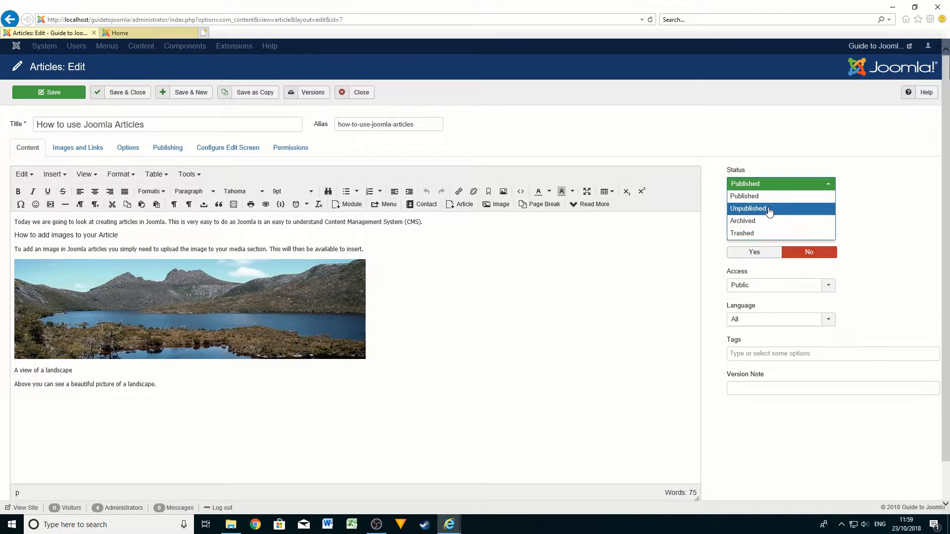
pyautogui.click(768, 208)
pyautogui.click(50, 92)
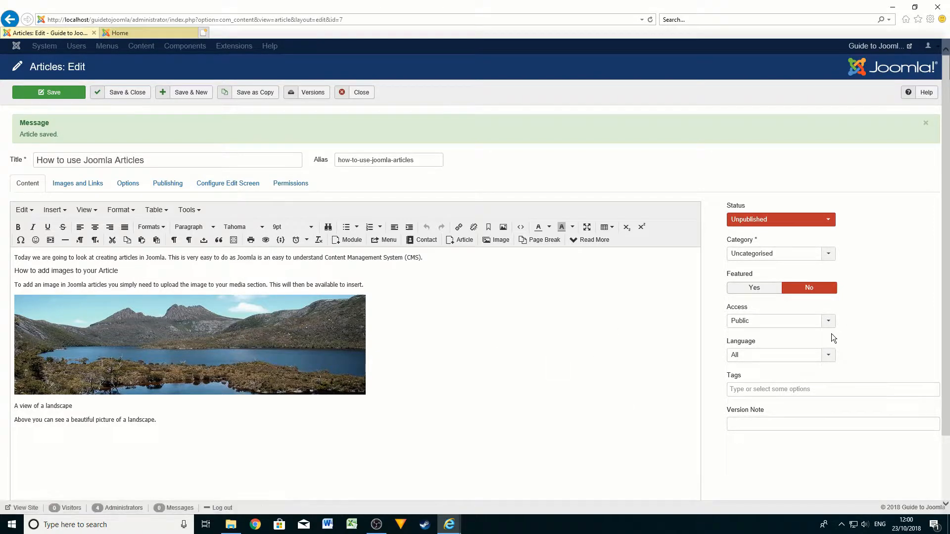
pyautogui.click(752, 223)
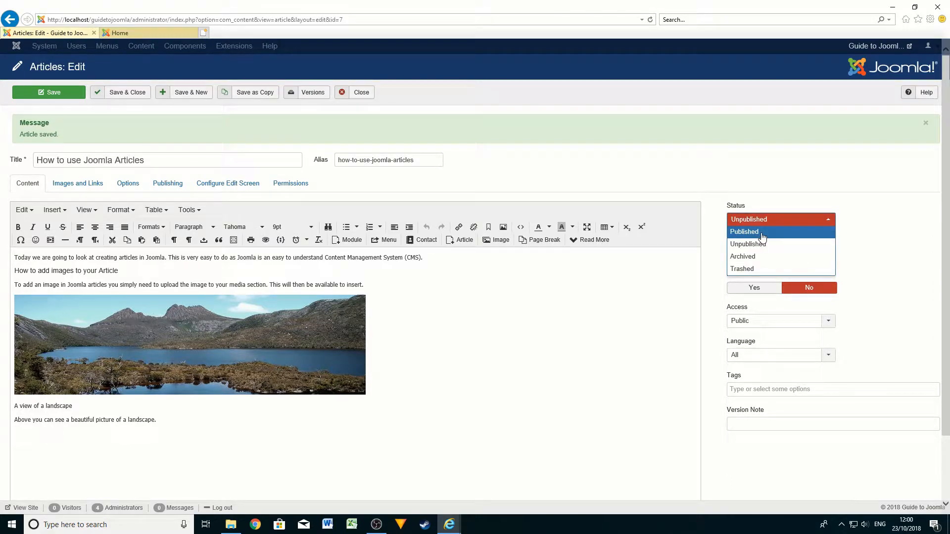
pyautogui.click(761, 233)
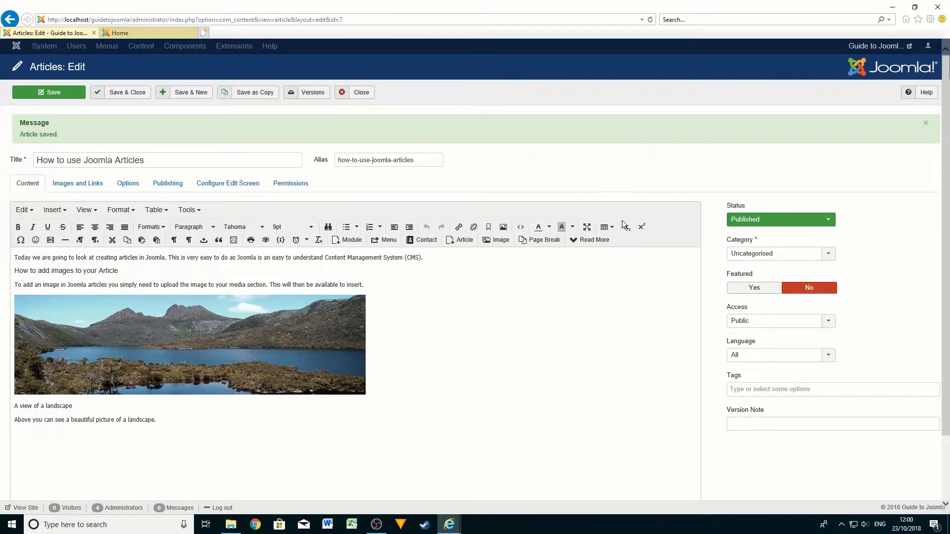
# Assign the article to the Blog category and save it
pyautogui.moveTo(726, 246)
pyautogui.click(828, 255)
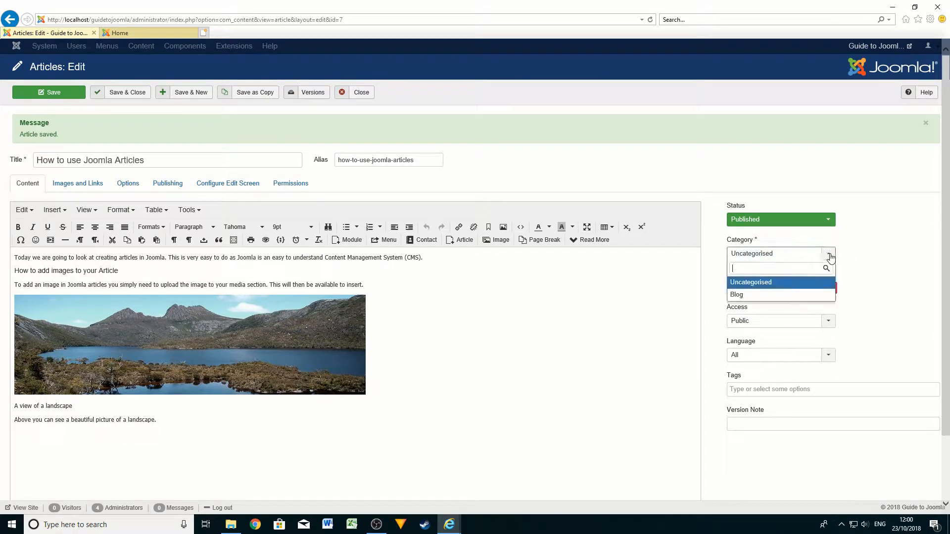
pyautogui.click(746, 294)
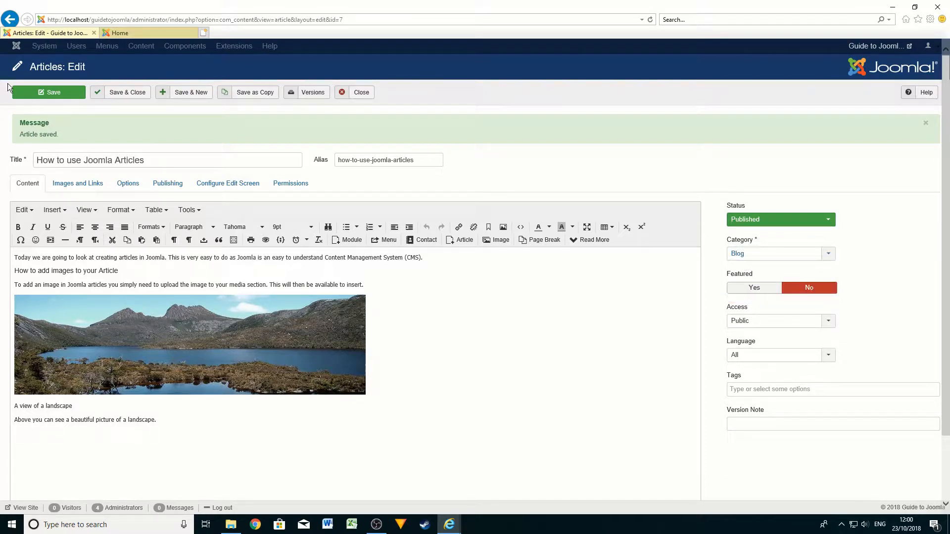
pyautogui.click(52, 92)
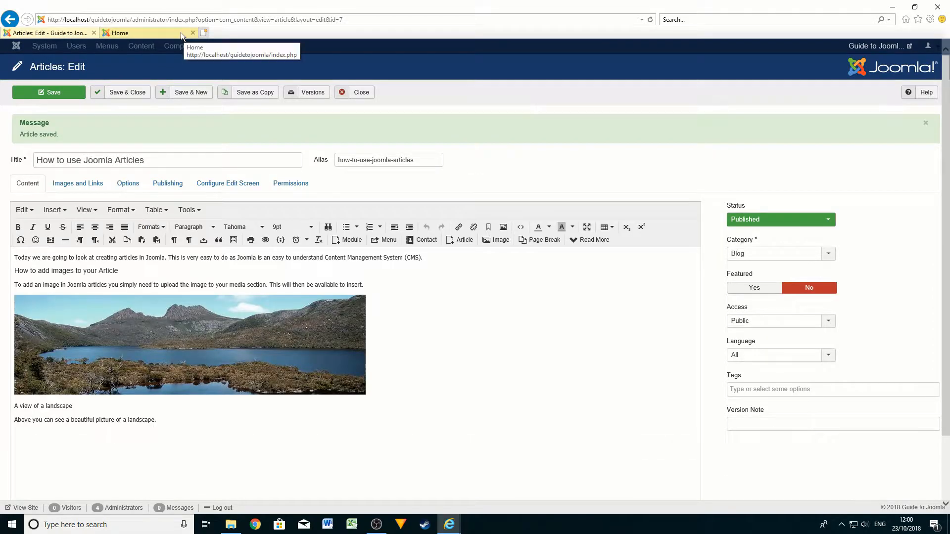
# Reload the public site's Home page and look over the "How to use Joomla Articles" post
pyautogui.click(181, 32)
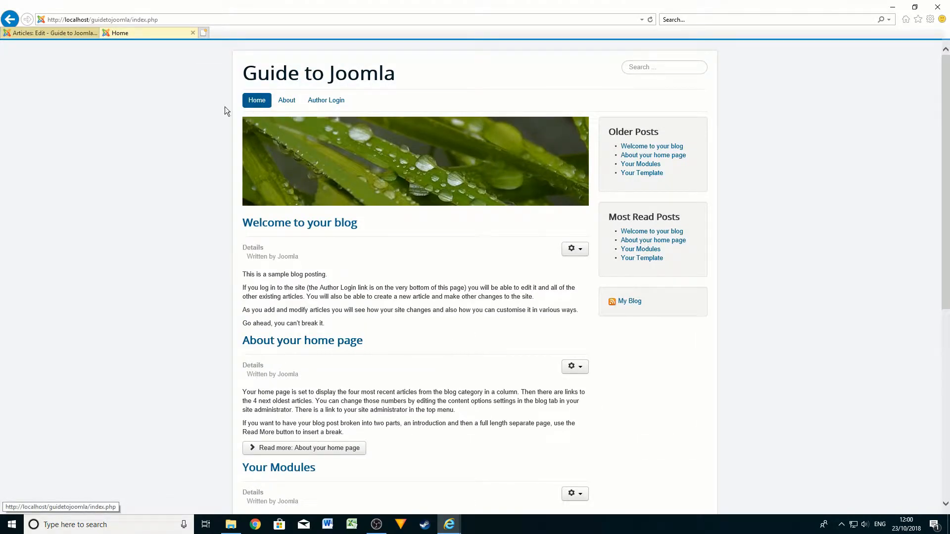
pyautogui.click(650, 20)
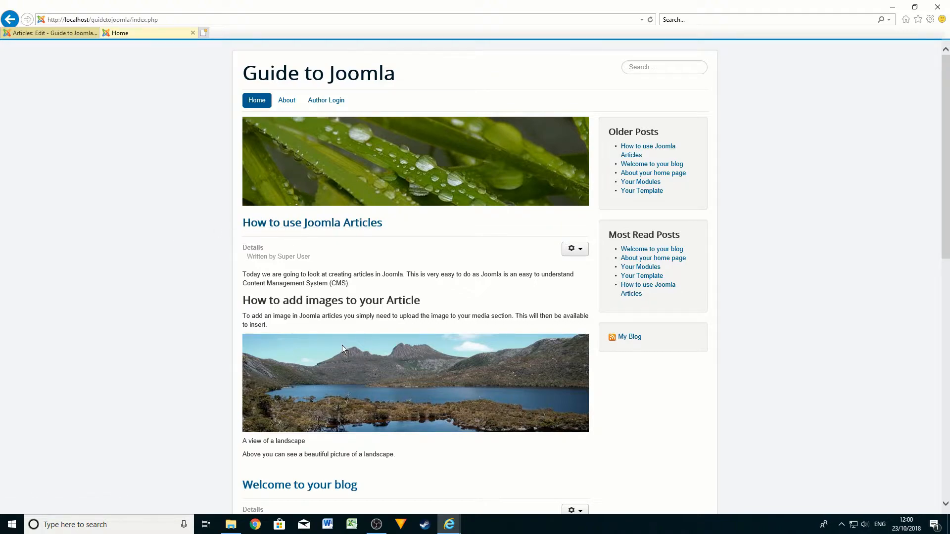
pyautogui.scroll(-5, 342, 345)
pyautogui.scroll(5, 421, 379)
pyautogui.scroll(-1, 418, 379)
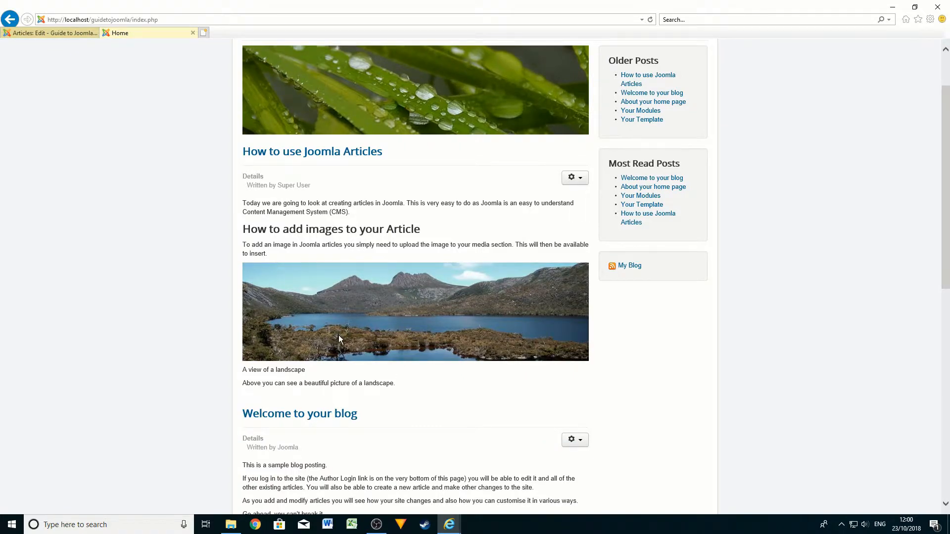
pyautogui.click(34, 34)
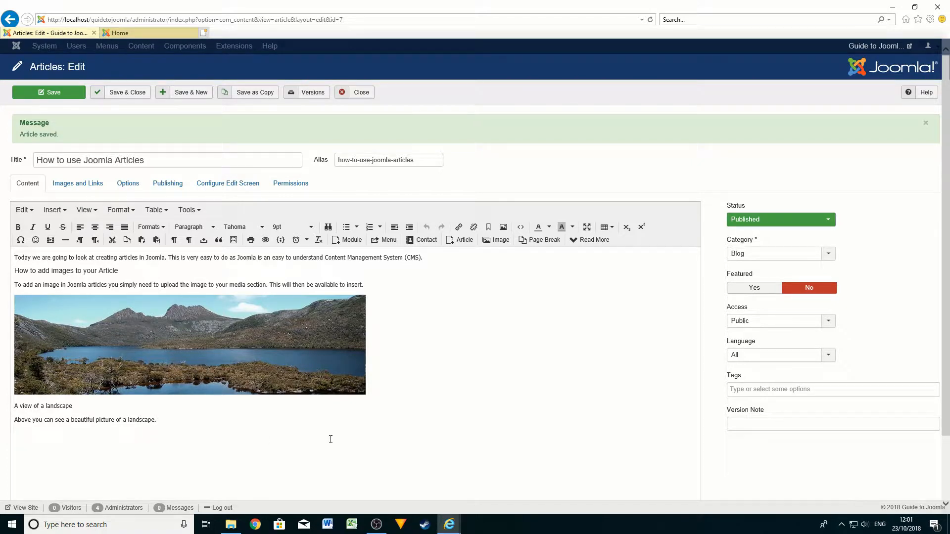
pyautogui.press('Return')
pyautogui.write('You can see further pictures of landscapes at')
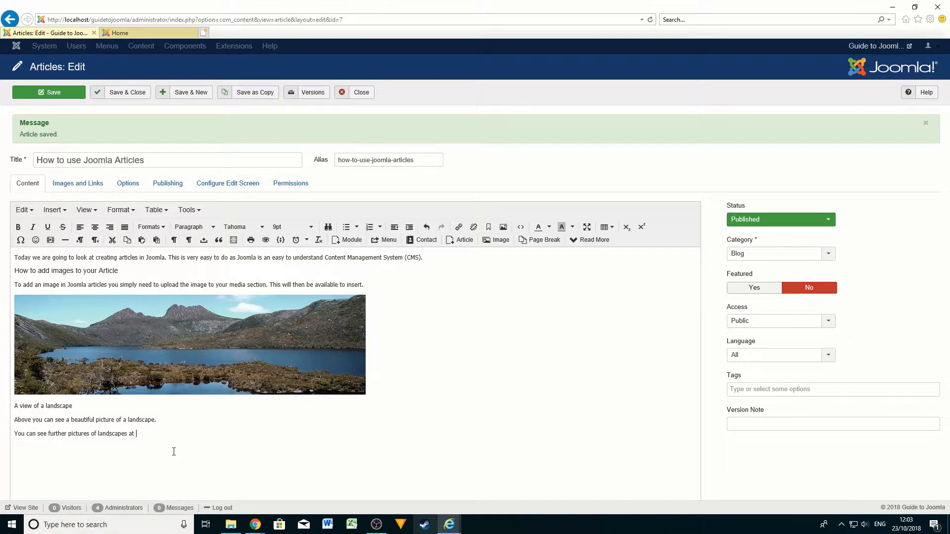
pyautogui.write('https://www.pexels.com/search/landscape/')
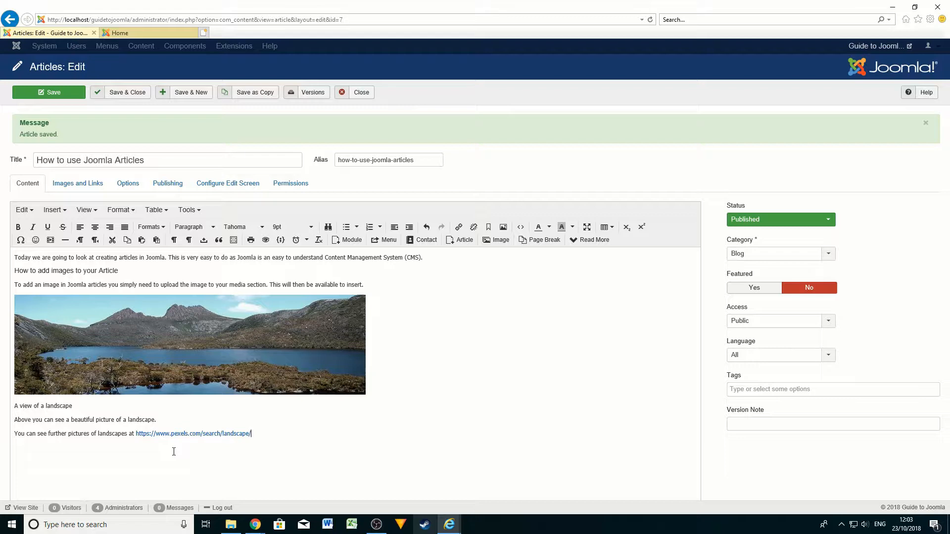
# Replace the article's last line, including its web address, with "You can see further pictures of landscapes an pixel."
pyautogui.moveTo(258, 435); pyautogui.dragTo(214, 434)
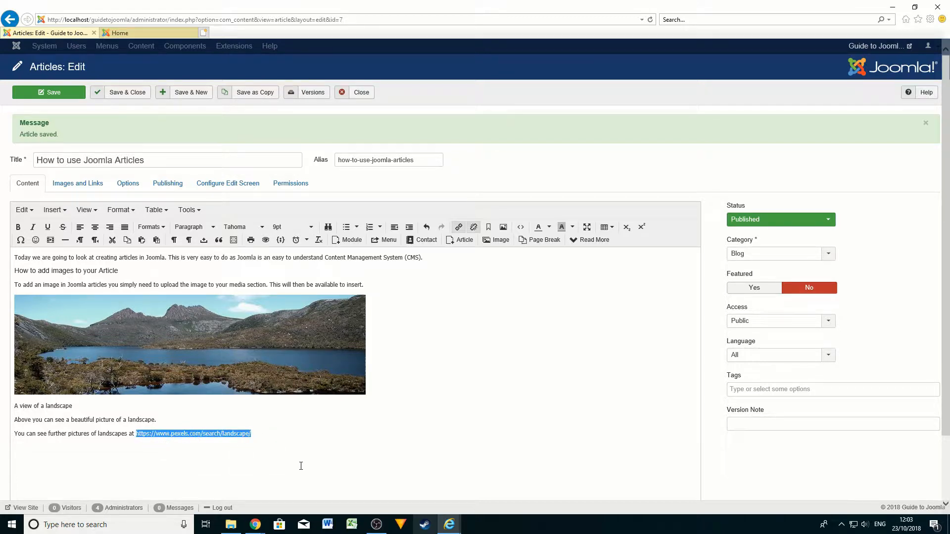
pyautogui.tripleClick(281, 437)
pyautogui.press('BackSpace')
pyautogui.write('Y')
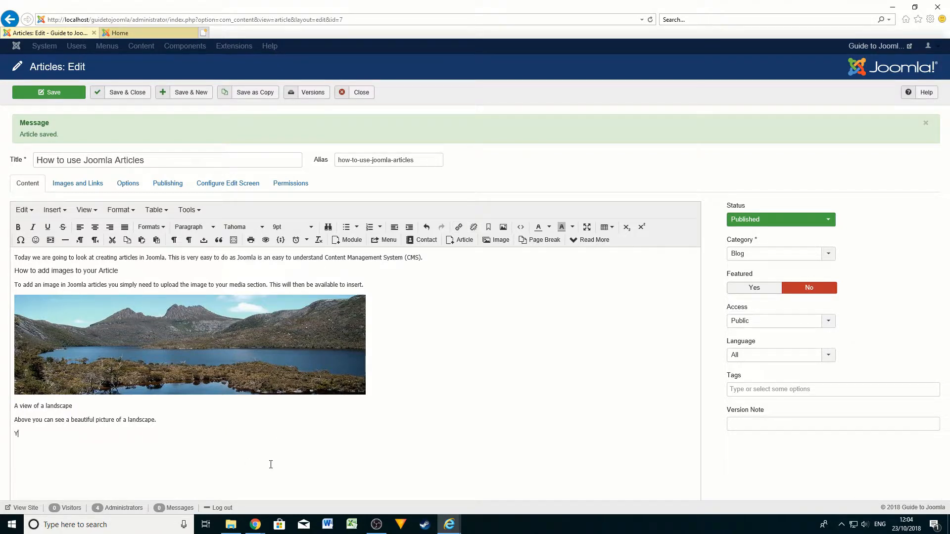
pyautogui.write('ou can see further pictures of landscapes an pixel.')
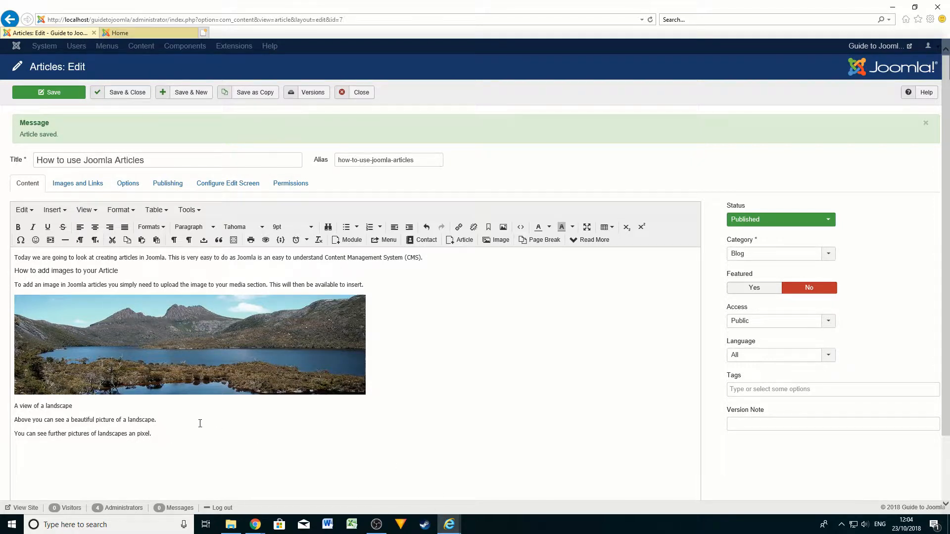
pyautogui.doubleClick(144, 434)
pyautogui.click(459, 227)
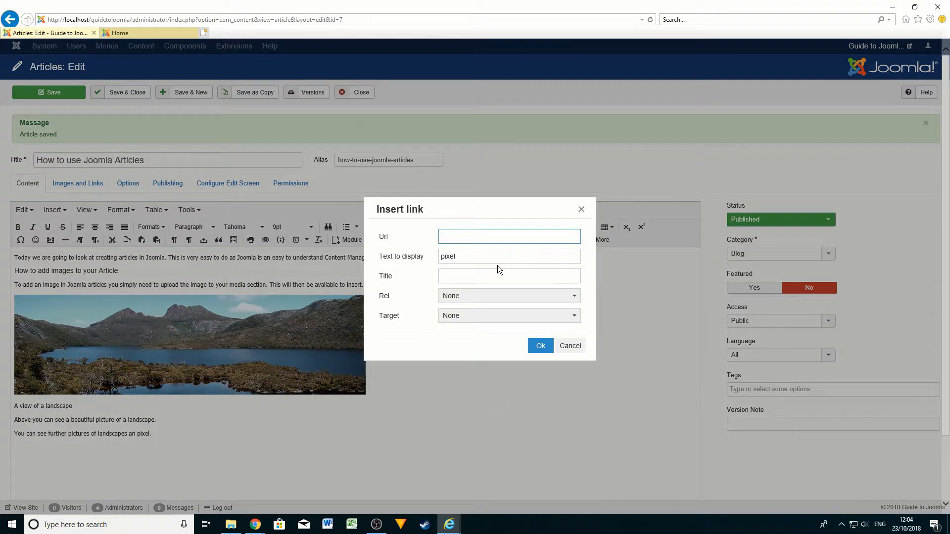
pyautogui.write('https://www.pexels.com/search/landscape/')
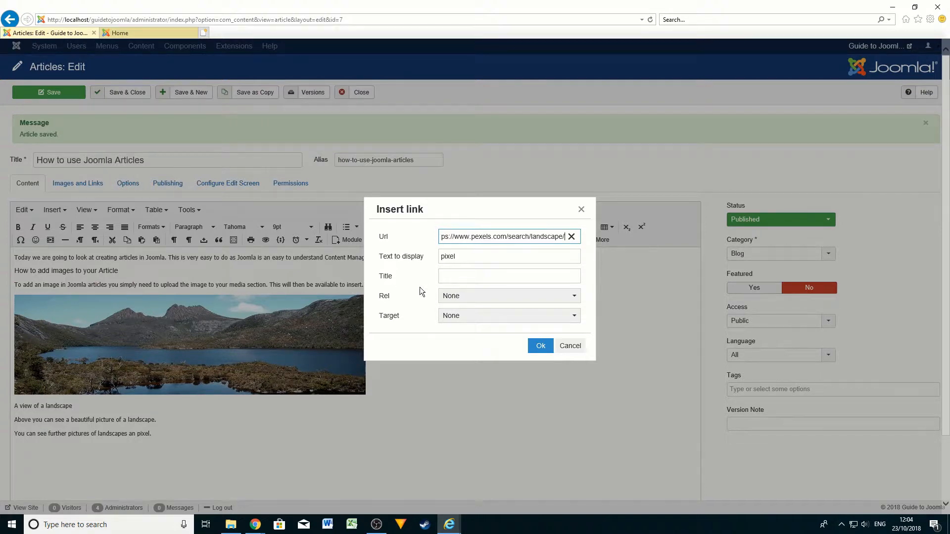
pyautogui.click(453, 296)
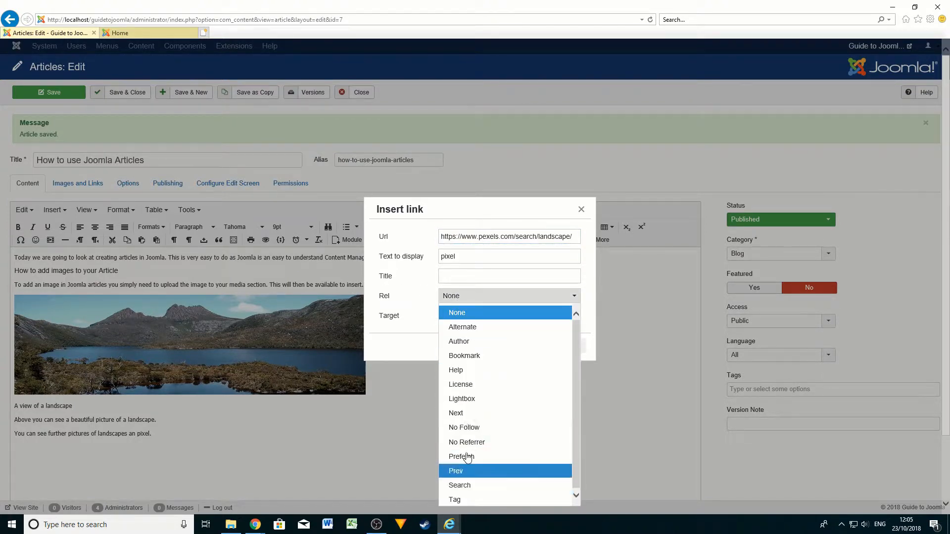
pyautogui.click(488, 298)
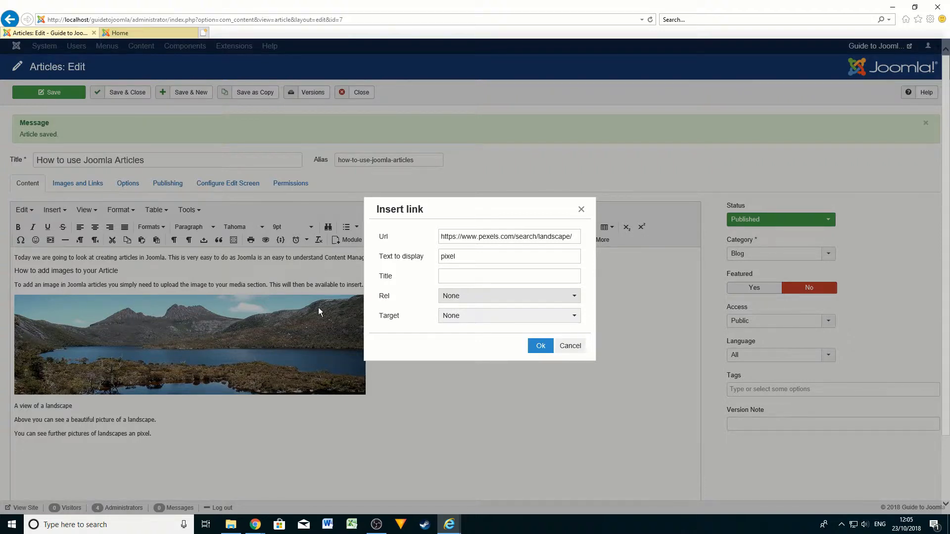
pyautogui.click(496, 318)
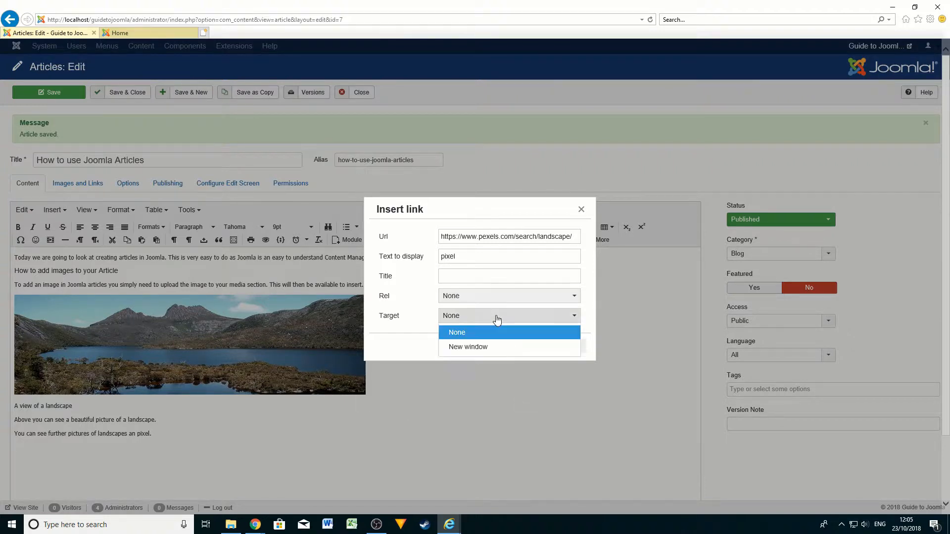
pyautogui.click(469, 347)
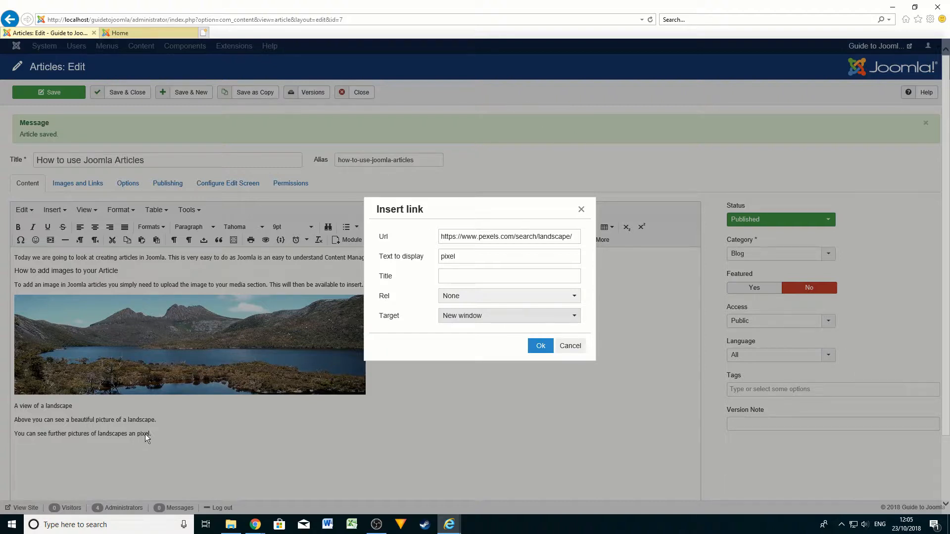
pyautogui.rightClick(541, 351)
pyautogui.click(539, 347)
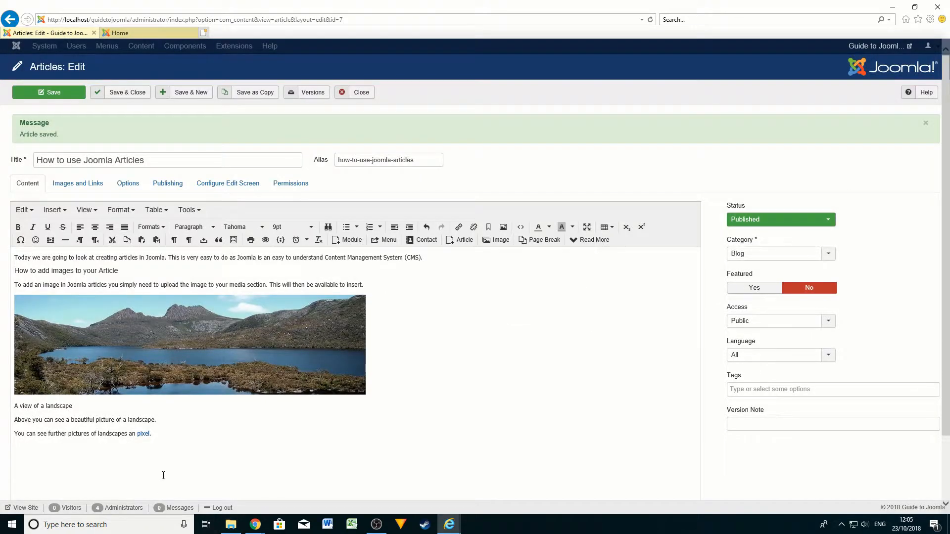
# Change the link's display text to "pixel website"
pyautogui.click(144, 445)
pyautogui.click(142, 433)
pyautogui.click(458, 227)
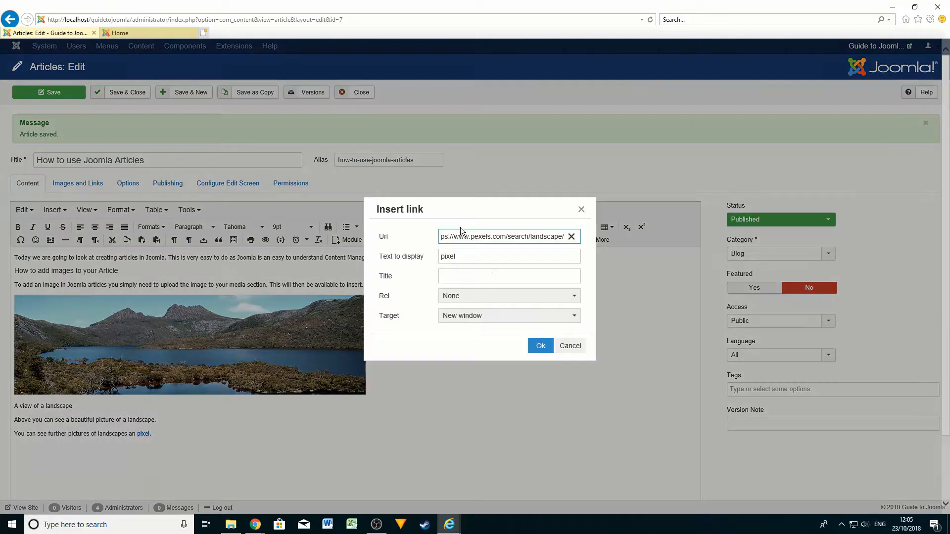
pyautogui.click(461, 256)
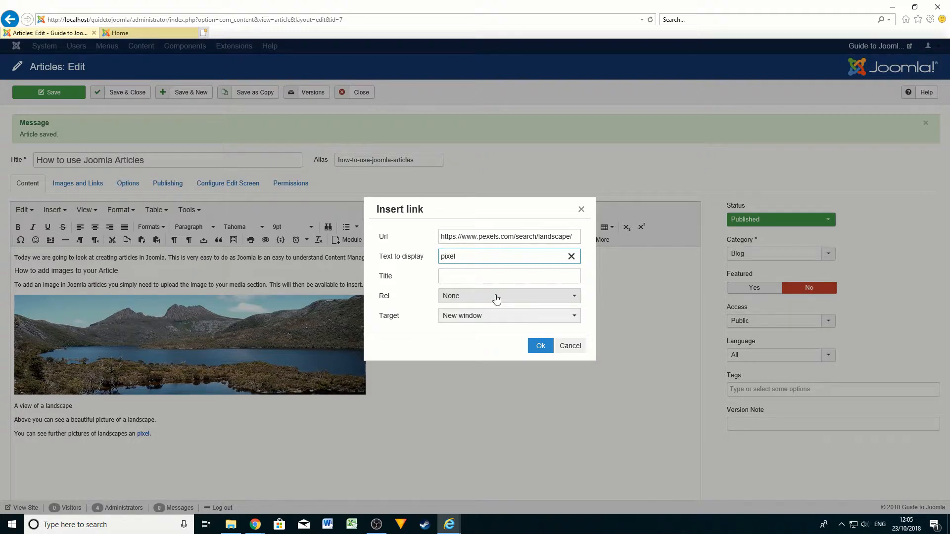
pyautogui.write('website')
pyautogui.click(540, 346)
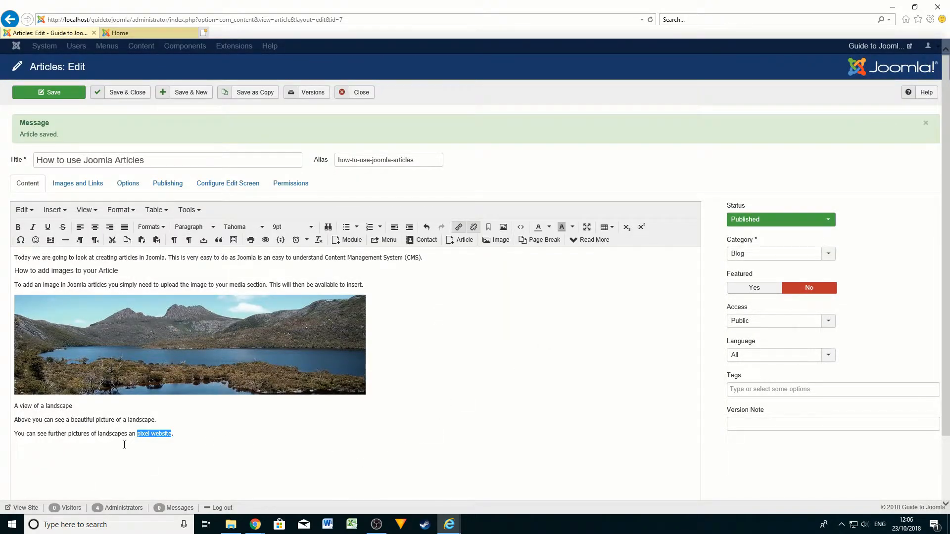
# Correct "an" to "at the" before the "pixel website" link and save the article
pyautogui.click(135, 433)
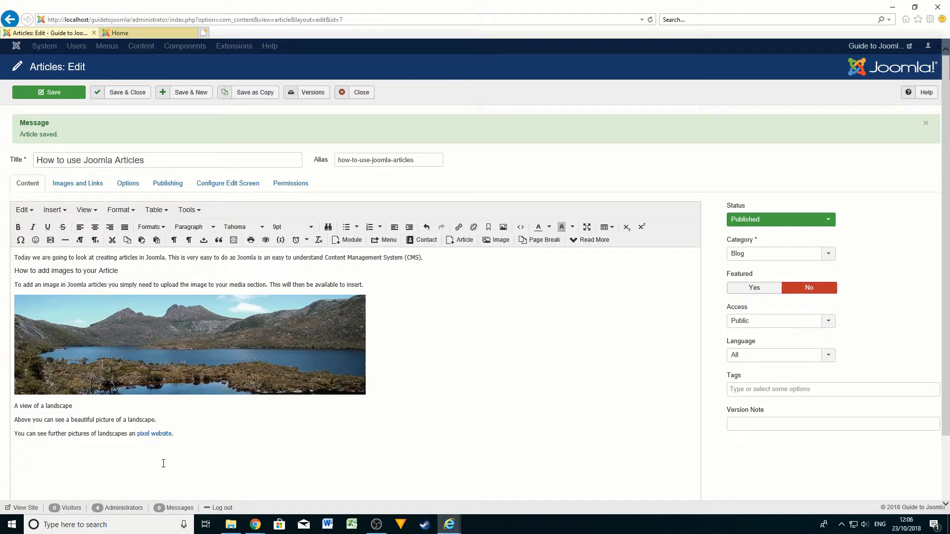
pyautogui.press('BackSpace')
pyautogui.write('t the')
pyautogui.click(60, 95)
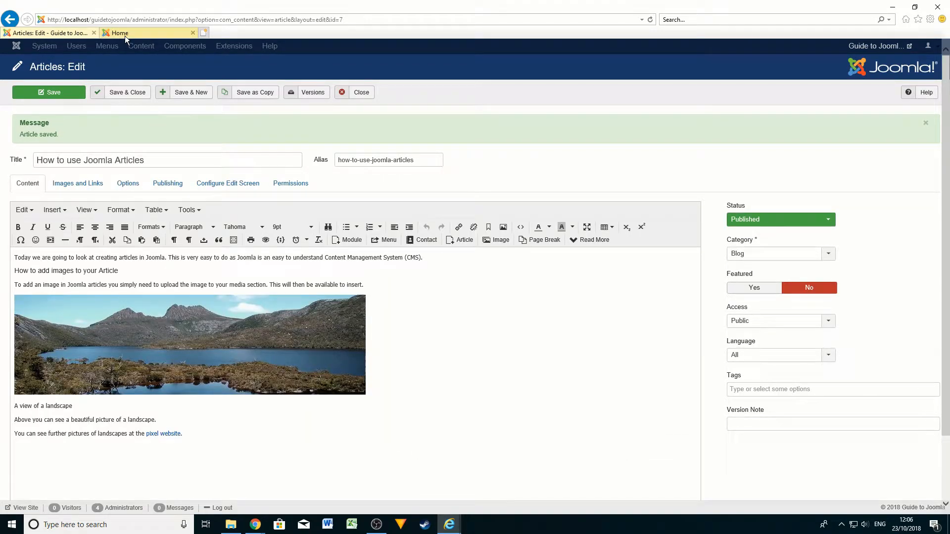
# Reload the public site's Home page, follow the article's "pixel website" link and look through the landscape pictures it opens
pyautogui.click(126, 33)
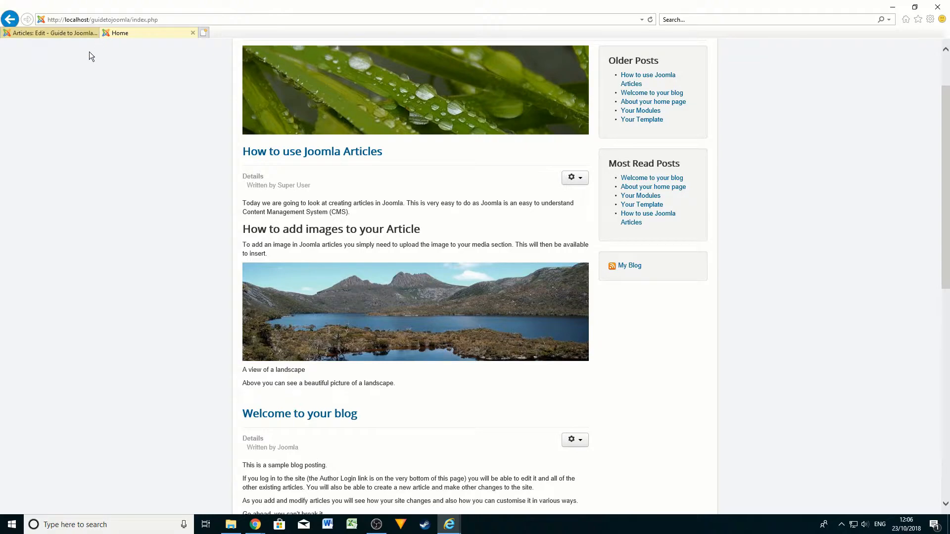
pyautogui.click(650, 19)
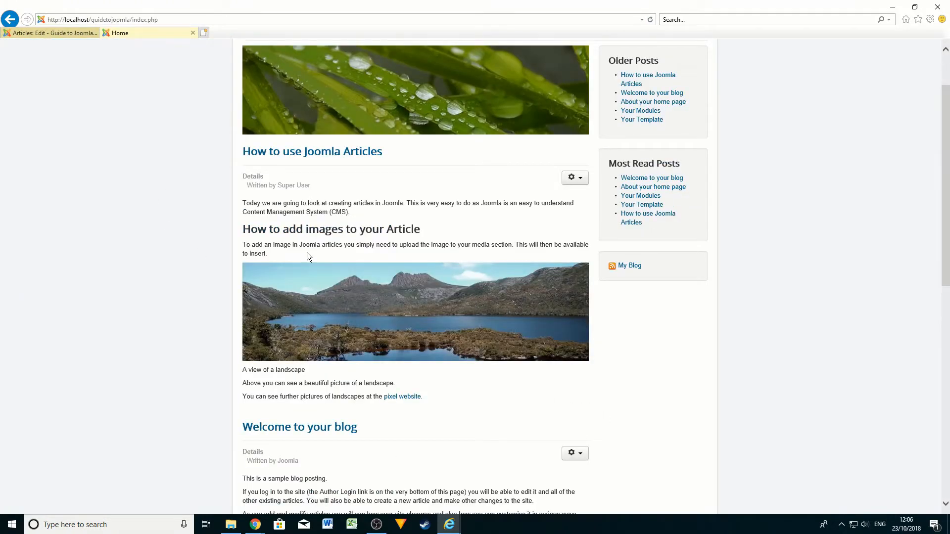
pyautogui.scroll(-3, 307, 254)
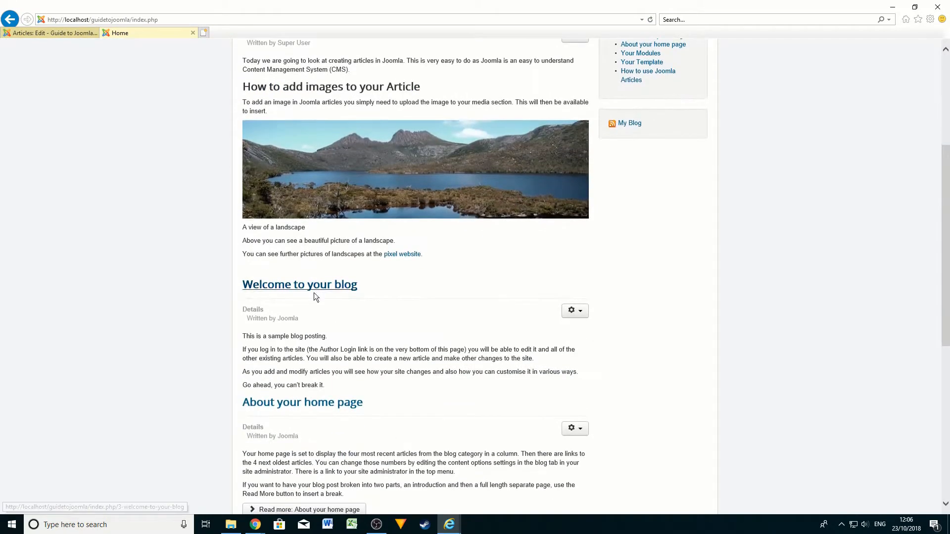
pyautogui.click(404, 255)
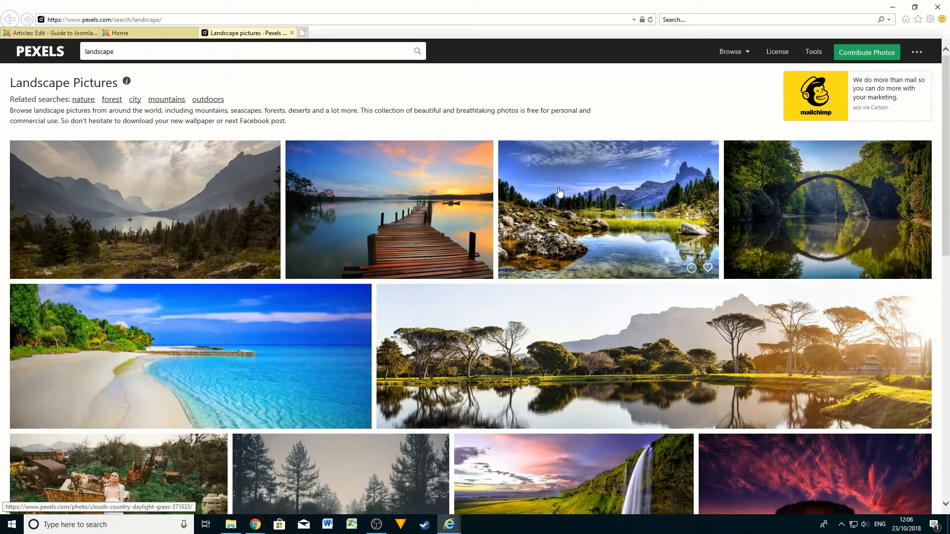
pyautogui.scroll(-20, 577, 192)
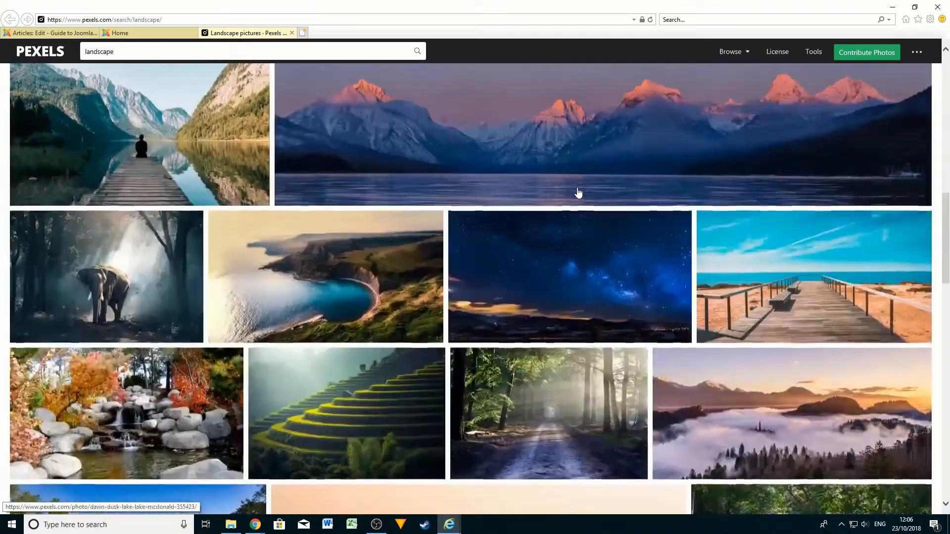
# Close the Pexels landscape page and the public Home page to return to the article being edited
pyautogui.scroll(20, 581, 202)
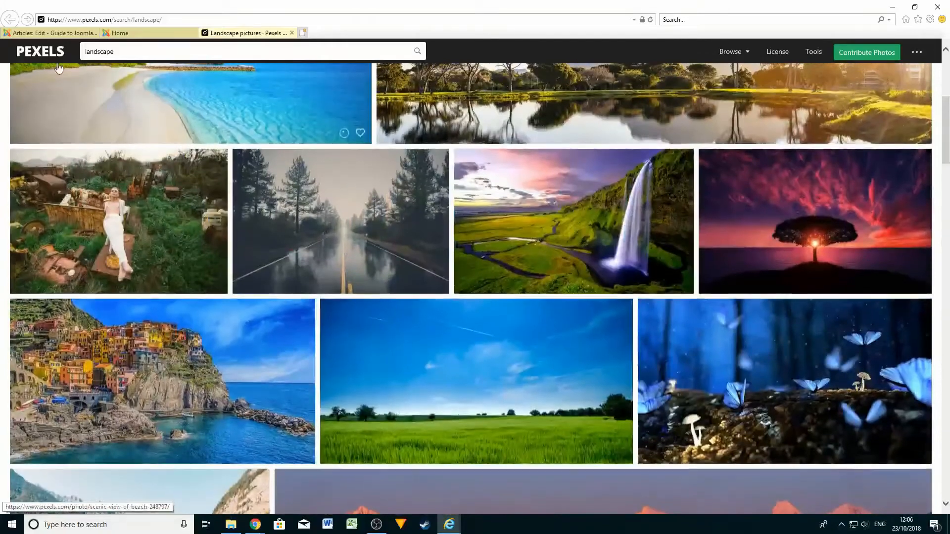
pyautogui.scroll(5, 241, 87)
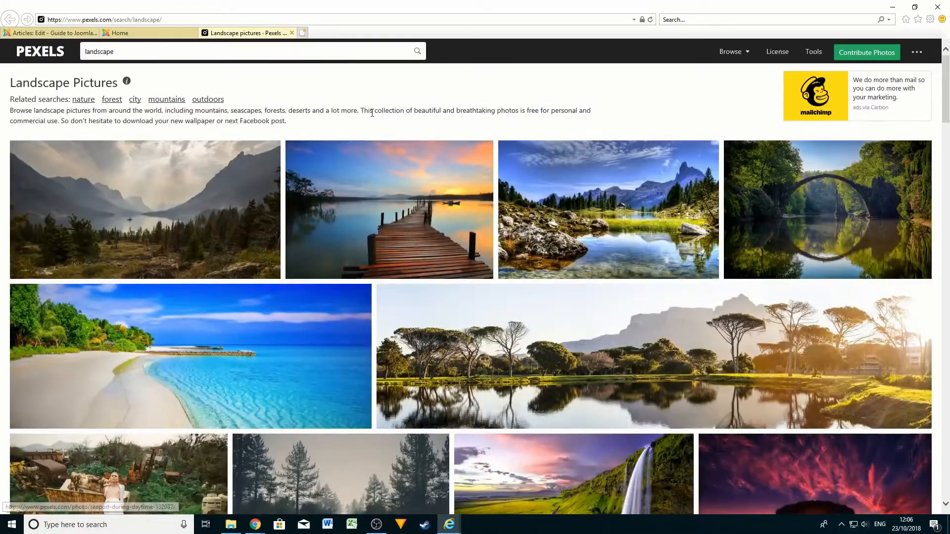
pyautogui.click(291, 33)
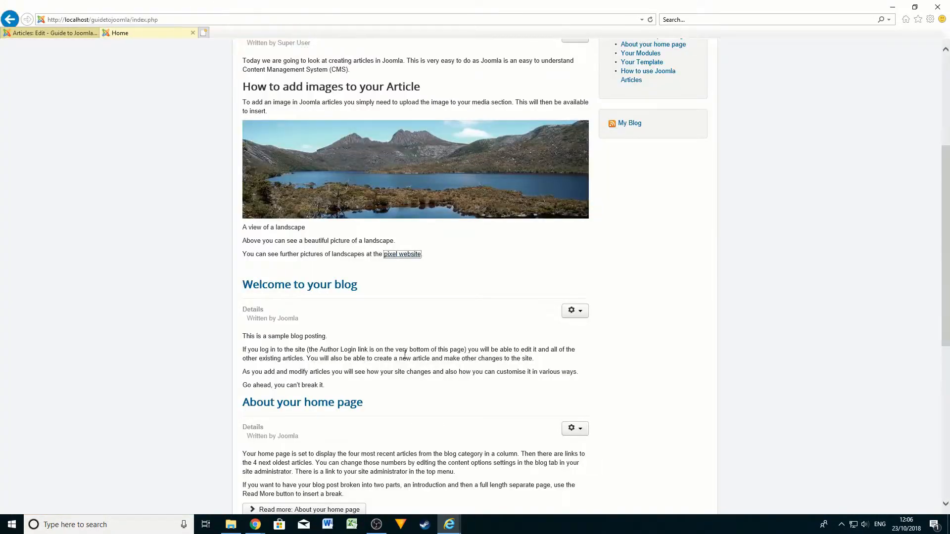
pyautogui.click(192, 33)
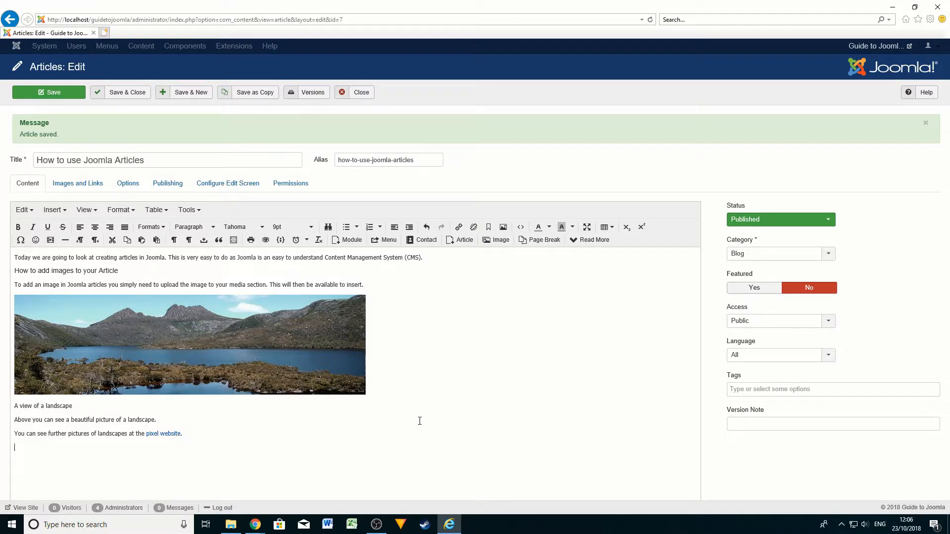
# Add the text "You can also find out further information by reading" below the "pixel website" sentence
pyautogui.write('You can also find out further infor')
pyautogui.write('amtio')
pyautogui.press('BackSpace')
pyautogui.press('BackSpace')
pyautogui.write('mation by')
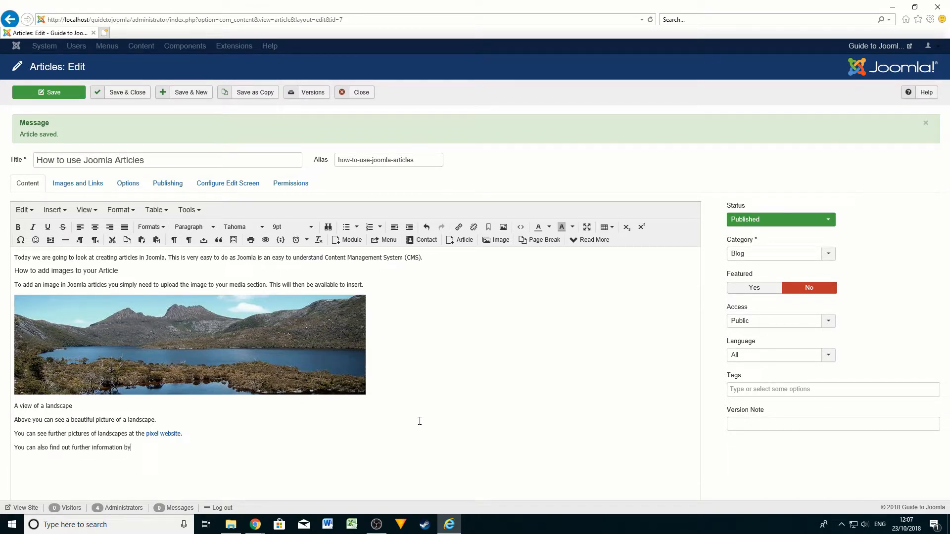
pyautogui.write(' reading')
# Insert a link to the article "Your Modules" after "reading" and save the article
pyautogui.click(463, 242)
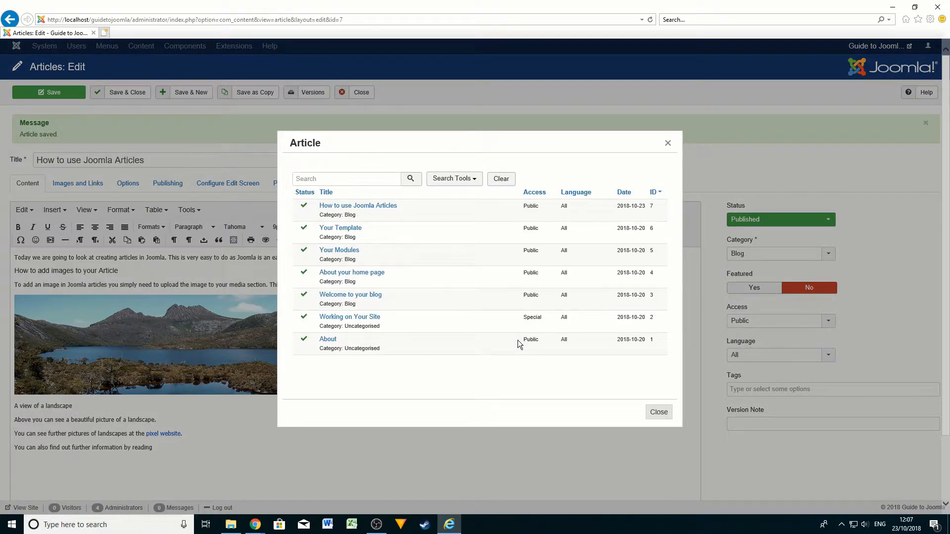
pyautogui.click(339, 251)
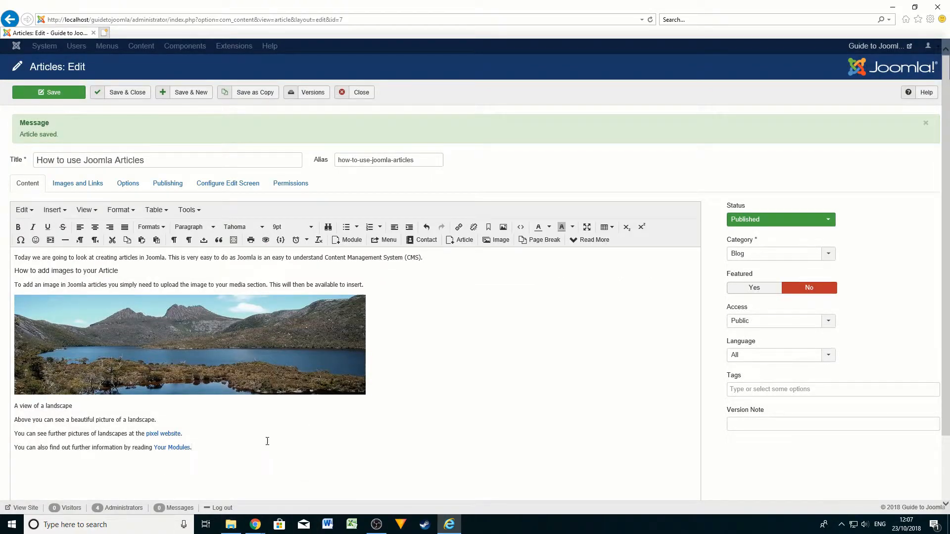
pyautogui.click(50, 93)
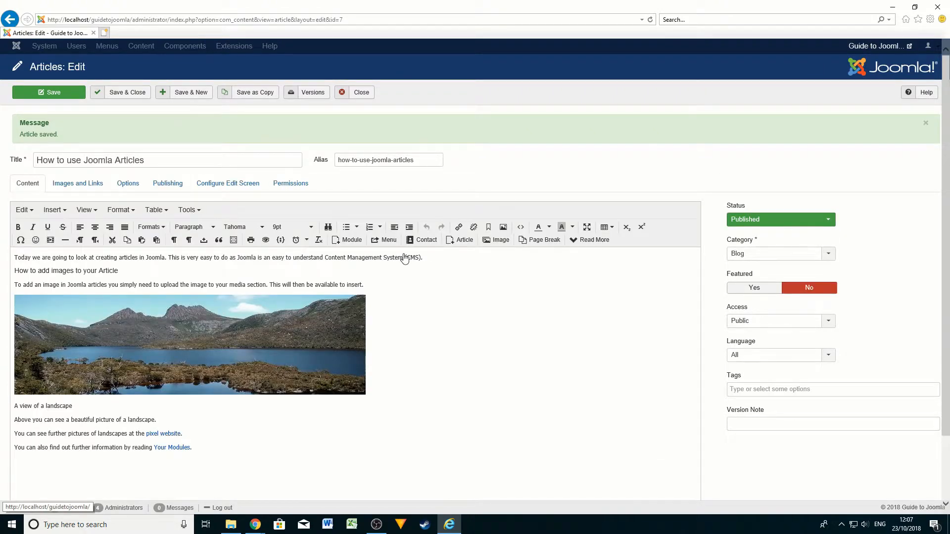
# Check the updated article on the public site and follow its "Your Modules" link
pyautogui.scroll(-3, 413, 230)
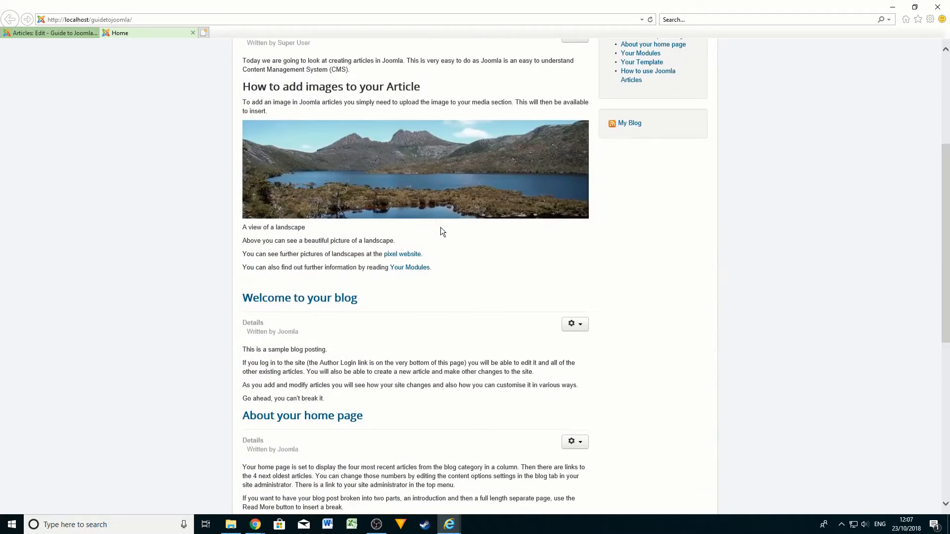
pyautogui.scroll(3, 425, 299)
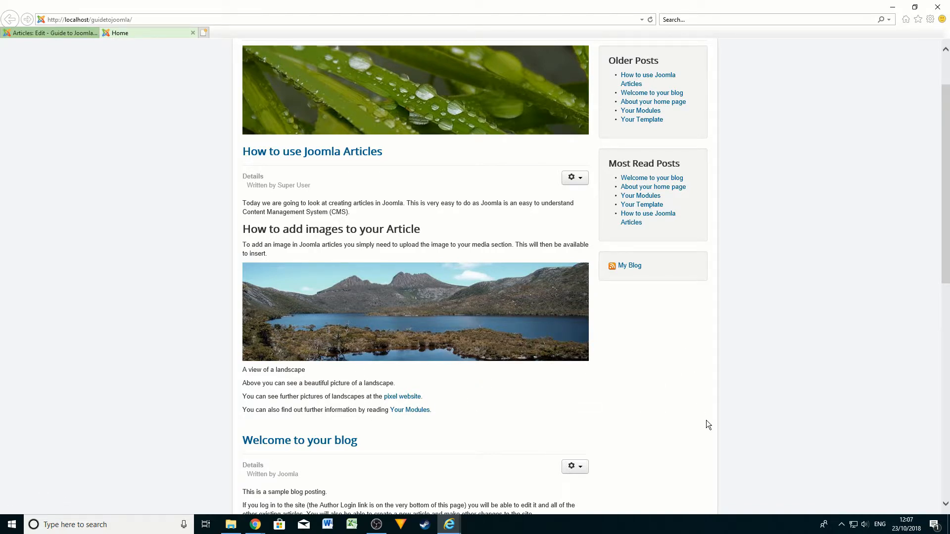
pyautogui.click(418, 410)
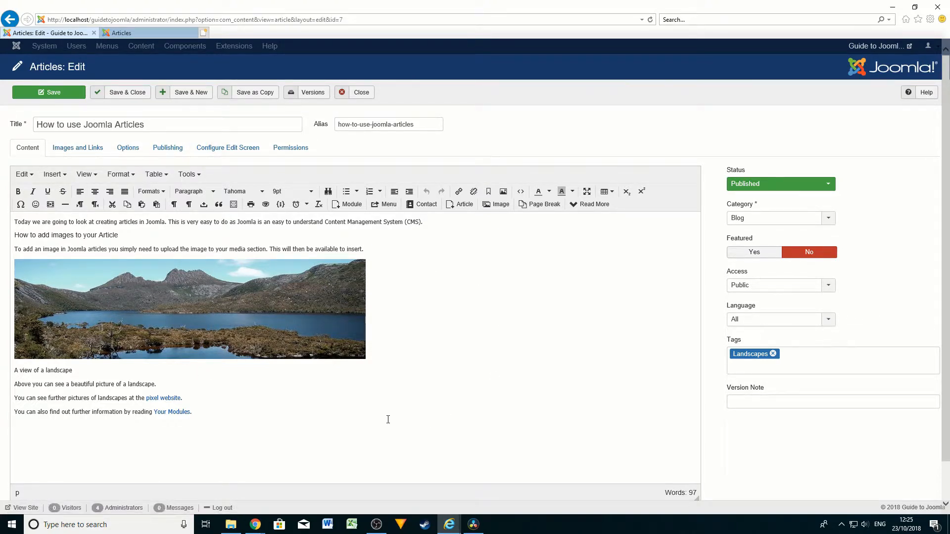
# Open the article's Images and Links settings and compare them with the intro image on the public Articles page
pyautogui.click(91, 156)
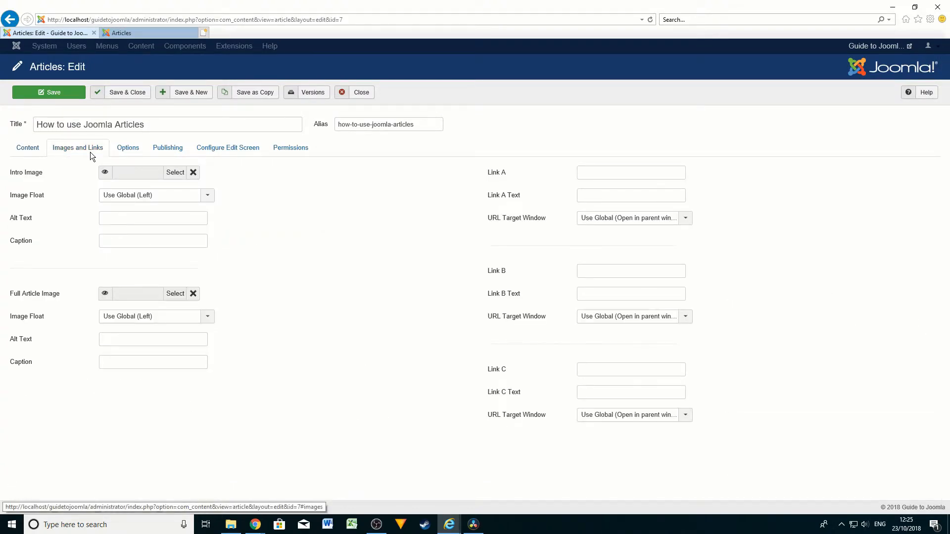
pyautogui.moveTo(26, 177)
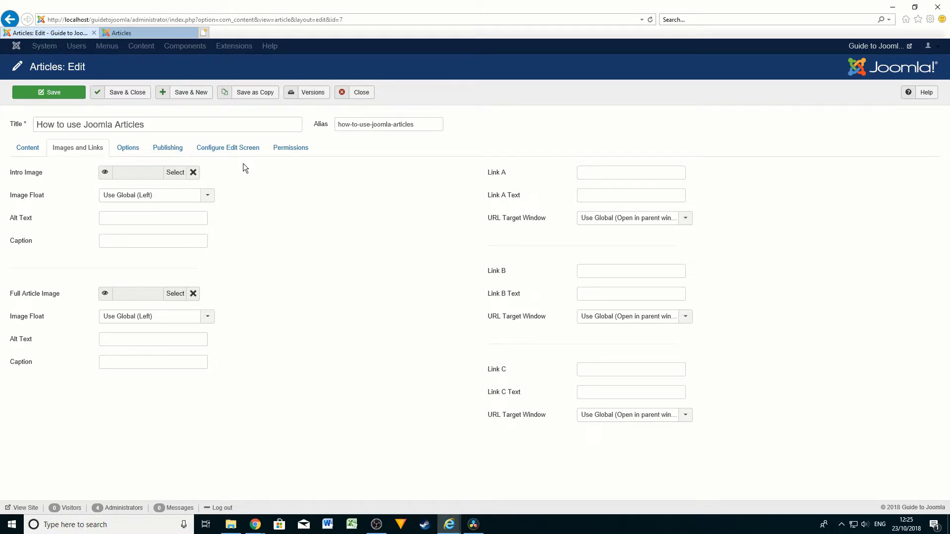
pyautogui.click(166, 33)
pyautogui.scroll(3, 368, 225)
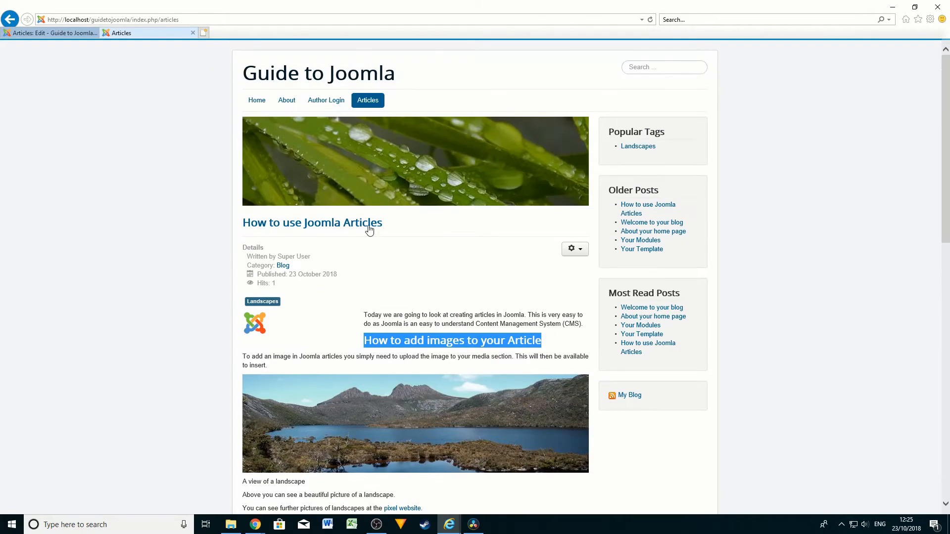
pyautogui.scroll(-6, 368, 225)
pyautogui.scroll(6, 368, 225)
pyautogui.click(55, 33)
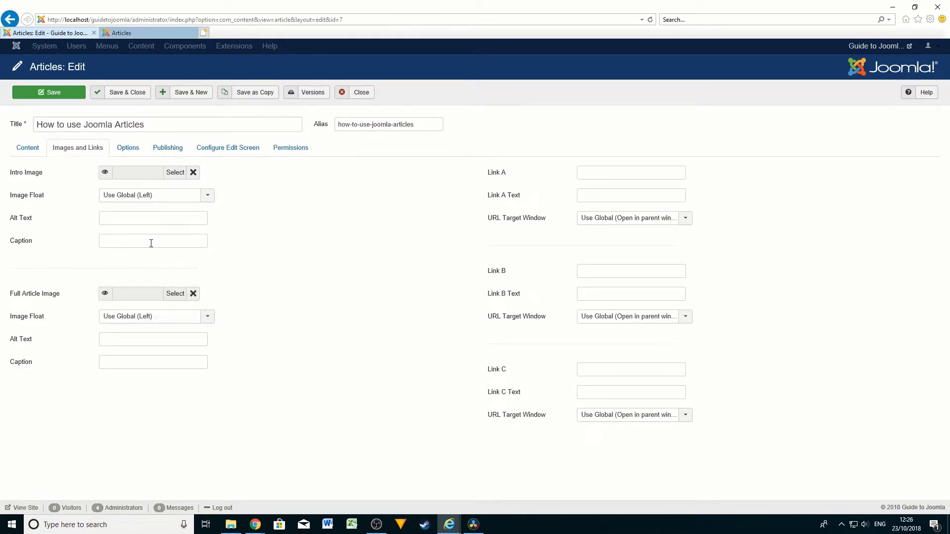
# Set the article's intro image to images/joomla_black.png
pyautogui.click(174, 173)
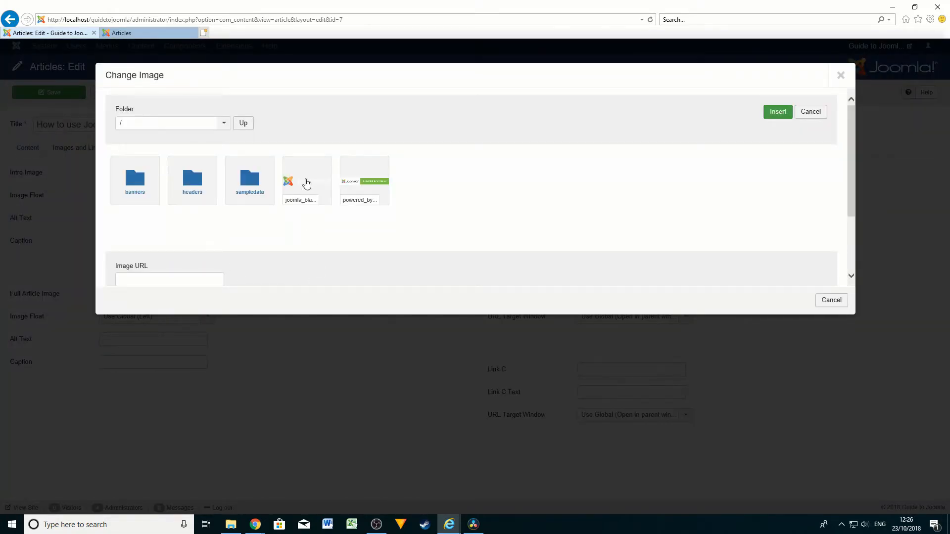
pyautogui.click(306, 184)
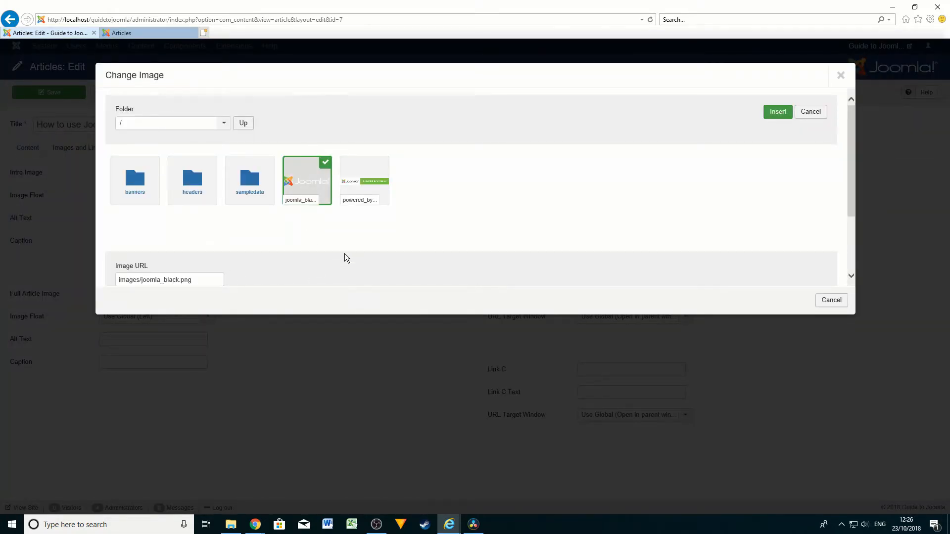
pyautogui.scroll(-2, 345, 255)
pyautogui.scroll(2, 345, 258)
pyautogui.click(777, 113)
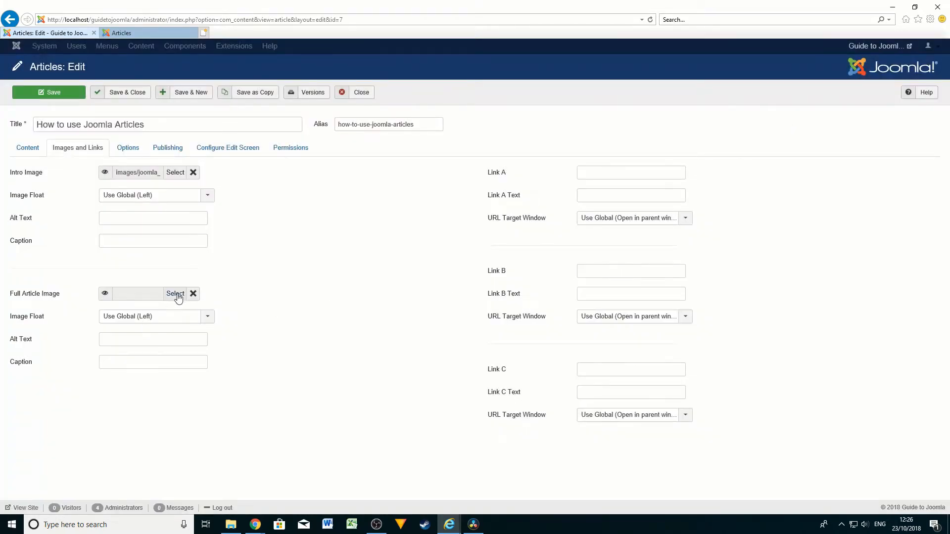
# Set the full article image to the mountain lake banner from the /sampledata/parks folder
pyautogui.click(176, 294)
pyautogui.click(255, 178)
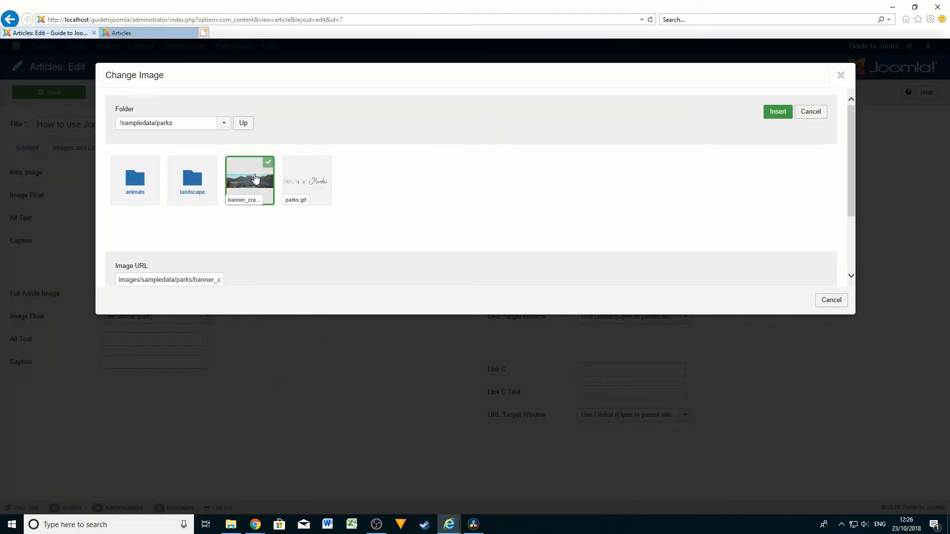
pyautogui.click(776, 112)
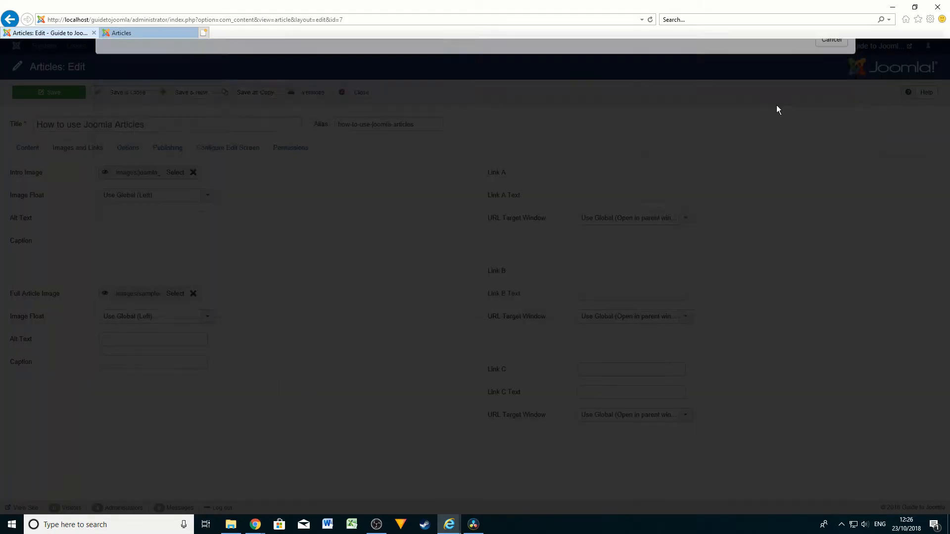
# Check the image on the public Articles page and set the intro image's alt text to "Landscapes"
pyautogui.moveTo(20, 220)
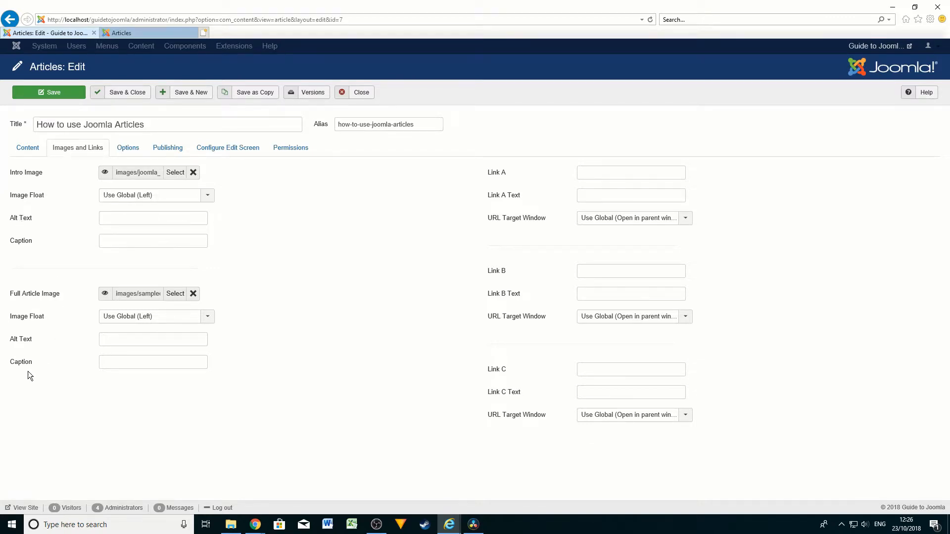
pyautogui.moveTo(20, 247)
pyautogui.click(148, 33)
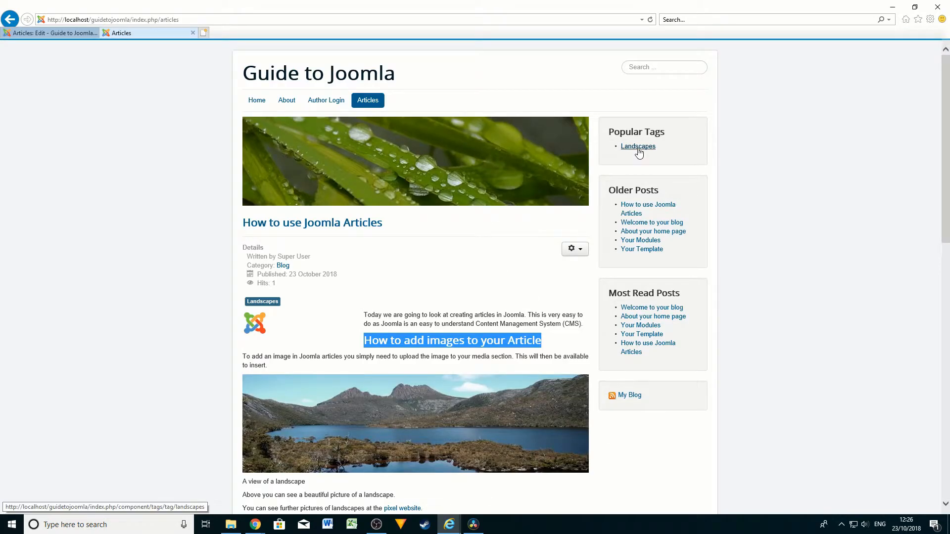
pyautogui.click(36, 34)
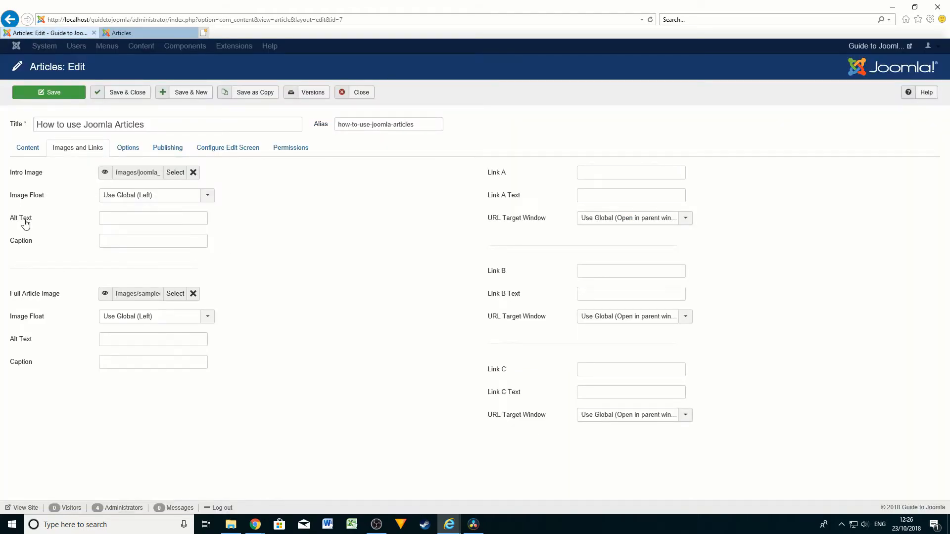
pyautogui.click(103, 220)
pyautogui.write('Landscap')
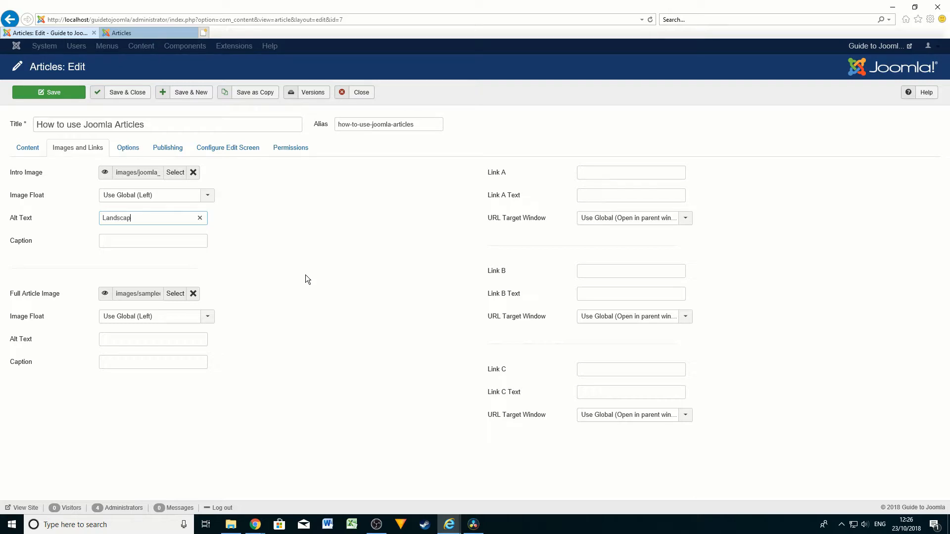
pyautogui.write('es')
# Review the picture's caption line in the article content and set the full article image's alt text to "Landscapes"
pyautogui.moveTo(26, 246)
pyautogui.click(27, 147)
pyautogui.scroll(-2, 49, 321)
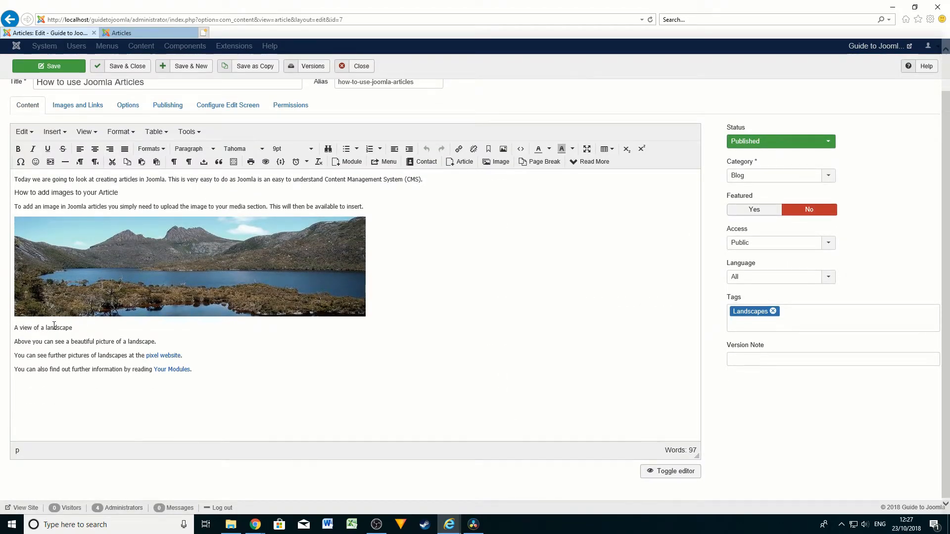
pyautogui.scroll(2, 81, 328)
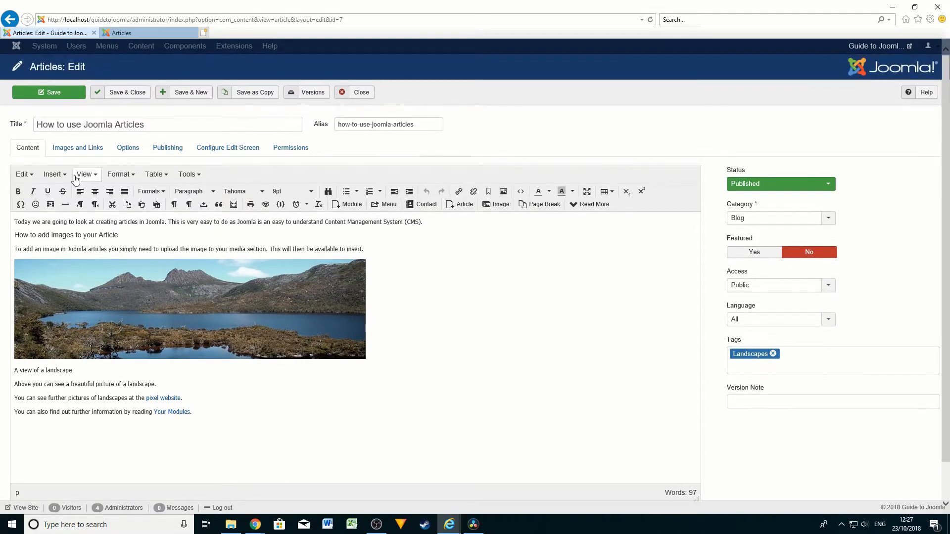
pyautogui.click(75, 147)
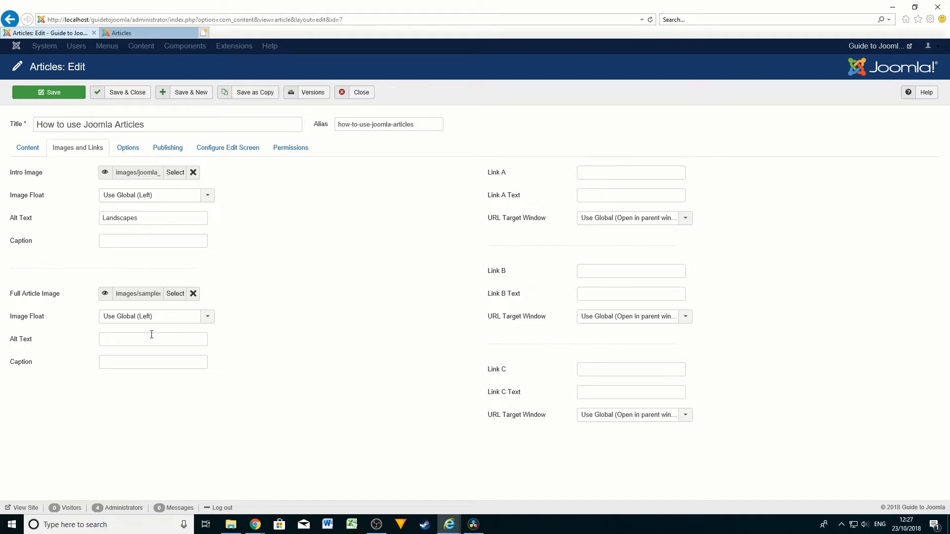
pyautogui.click(118, 339)
pyautogui.write('Landscapes')
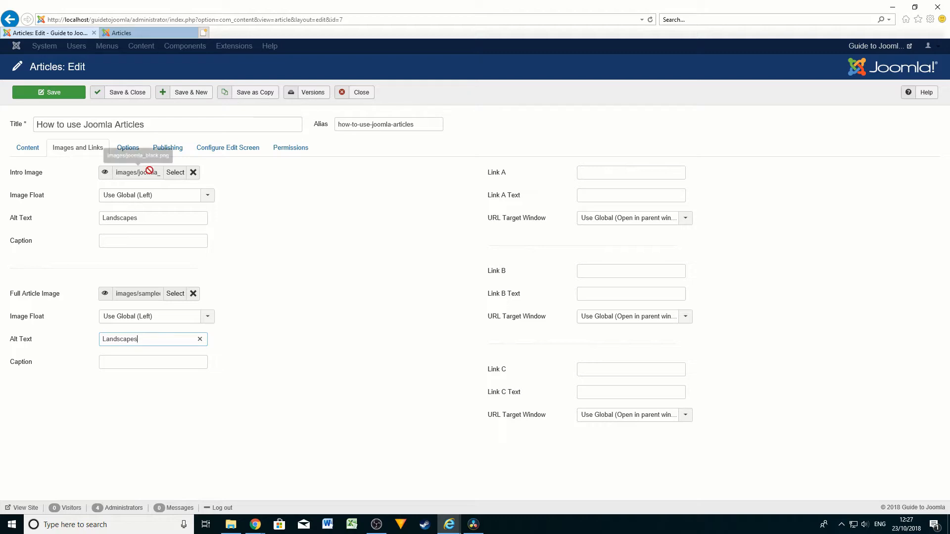
# Enter the meta description "This article looks at landscapes." in the article's publishing settings
pyautogui.click(171, 148)
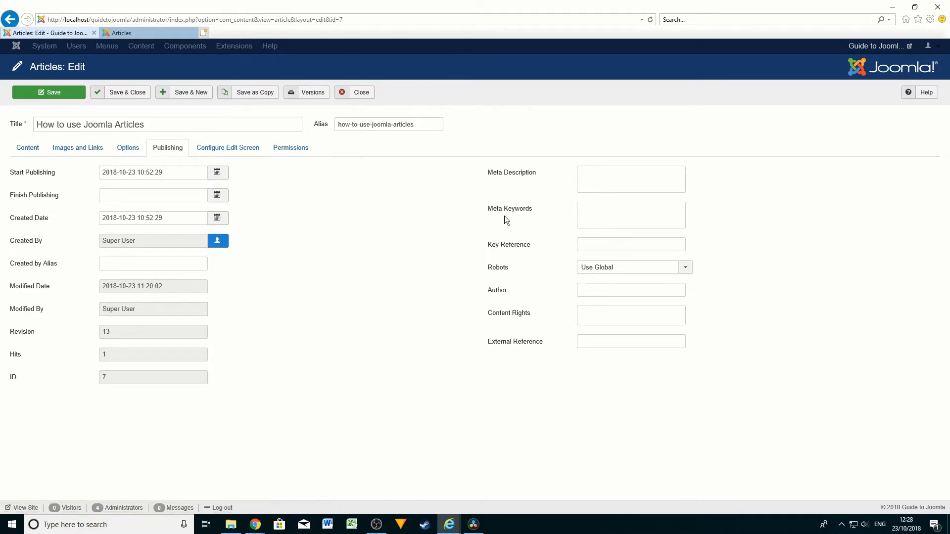
pyautogui.moveTo(510, 178)
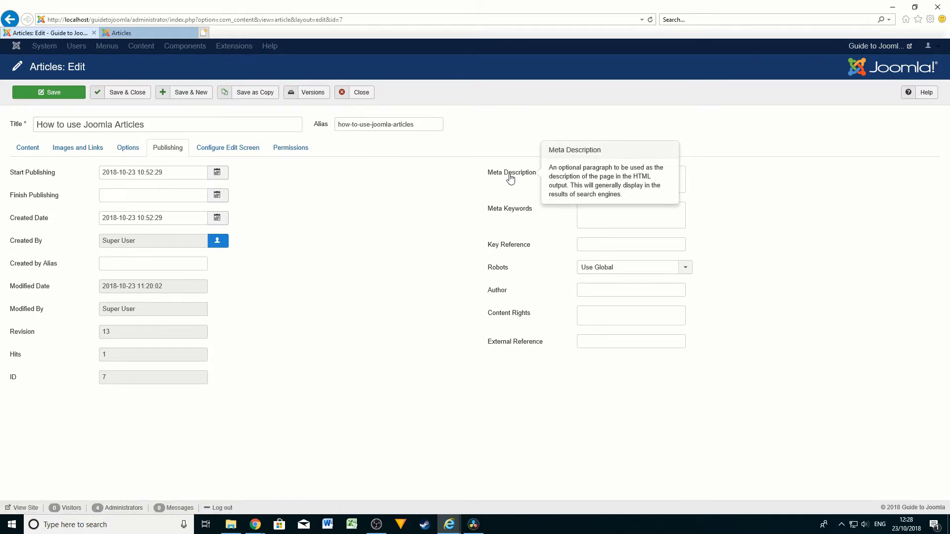
pyautogui.click(510, 178)
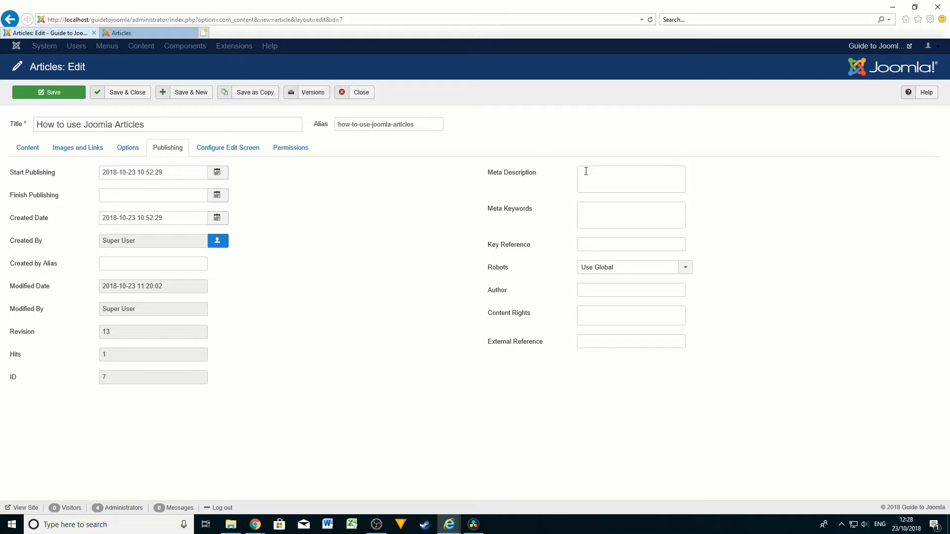
pyautogui.write('This article looks at lands')
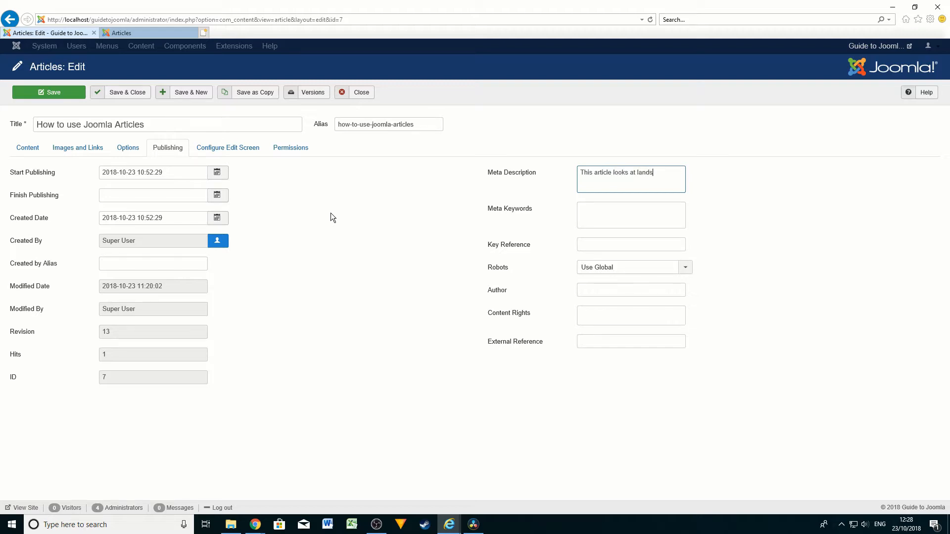
pyautogui.write('capes.')
# Enter the meta keywords "landscapes, beautiful landscapes"
pyautogui.moveTo(503, 208)
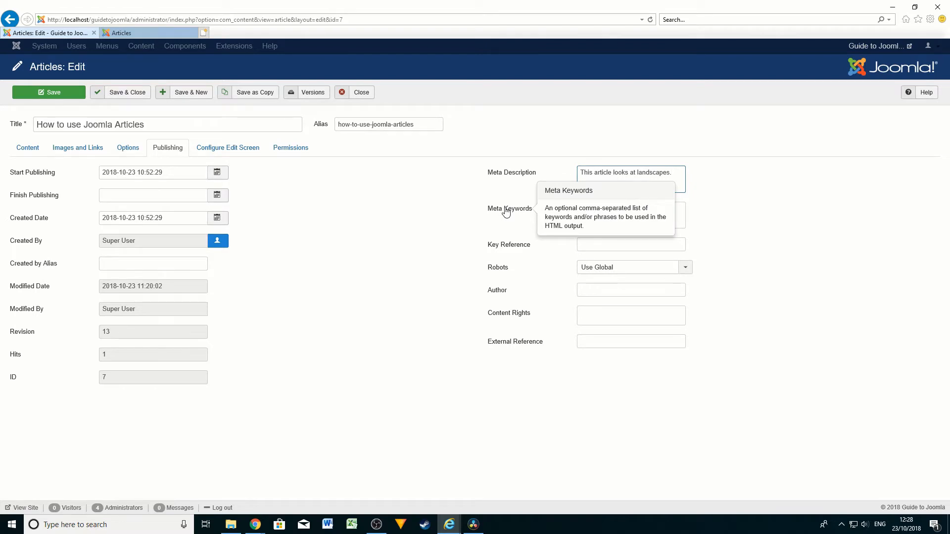
pyautogui.click(505, 212)
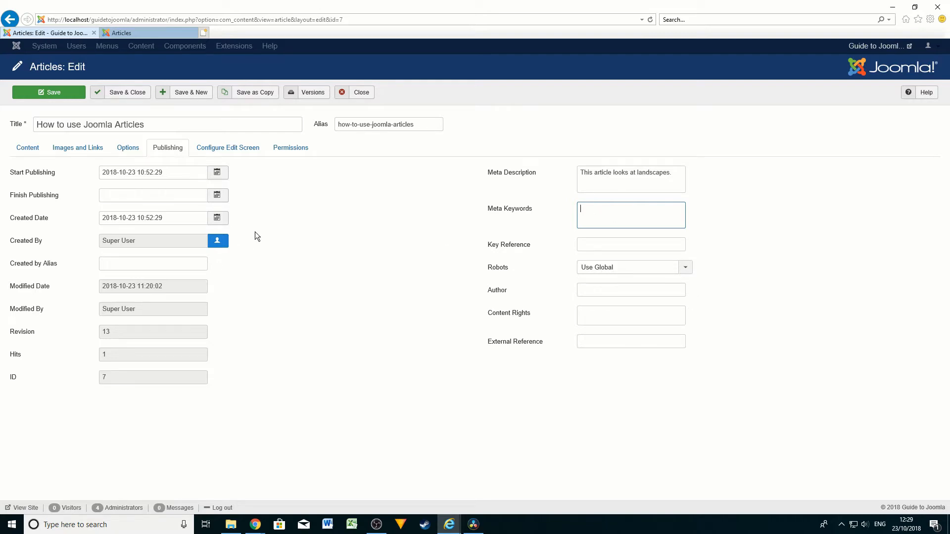
pyautogui.write('landscapes')
pyautogui.write(', be')
pyautogui.write('autifu')
pyautogui.write('fu')
pyautogui.write('l landscapes')
# Look over the article's metadata fields and choose Use Global for the Robots setting
pyautogui.moveTo(524, 247)
pyautogui.moveTo(503, 272)
pyautogui.click(690, 272)
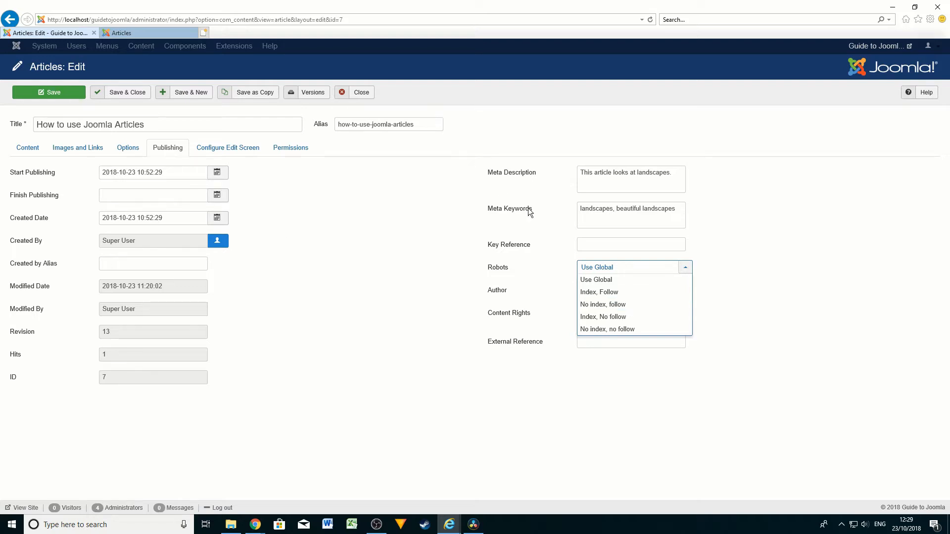
pyautogui.click(609, 280)
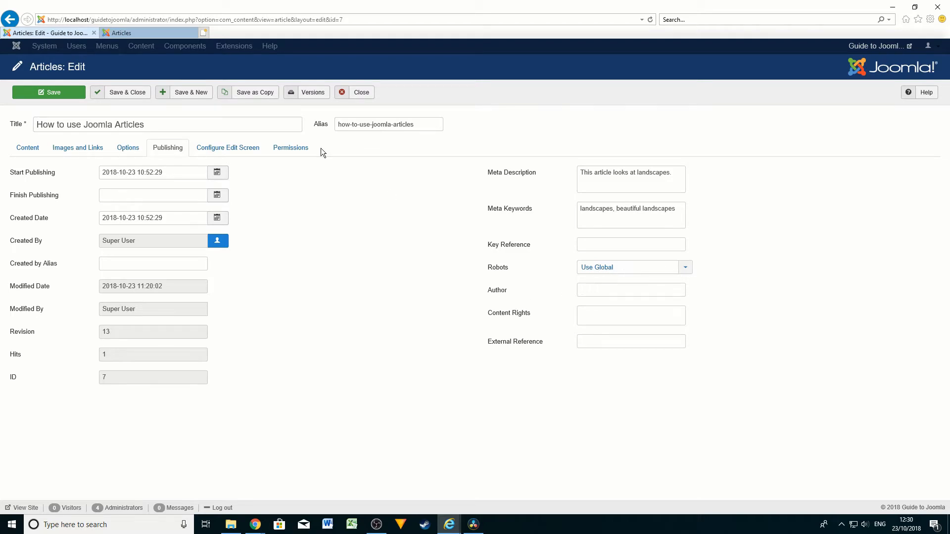
# Review the article's body text and links, and set Robots to "Index, No follow"
pyautogui.click(687, 270)
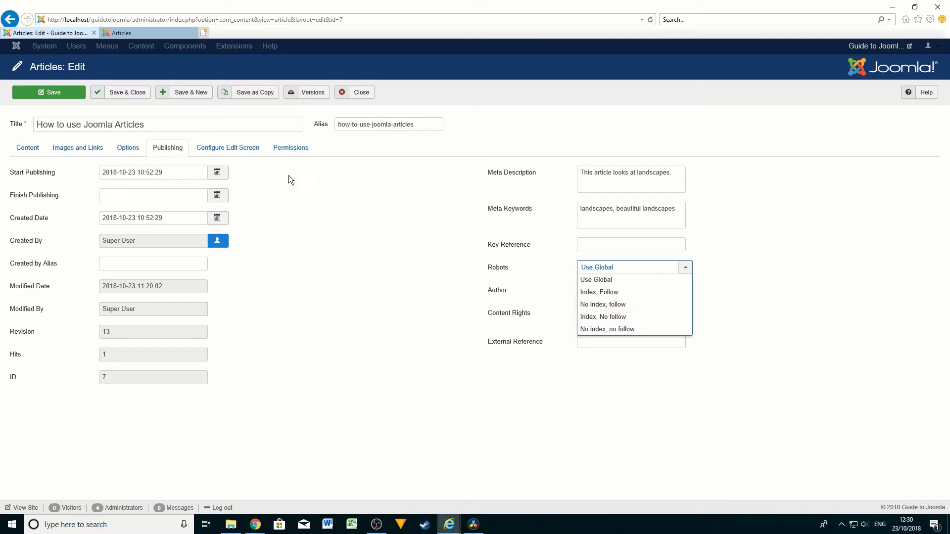
pyautogui.click(28, 148)
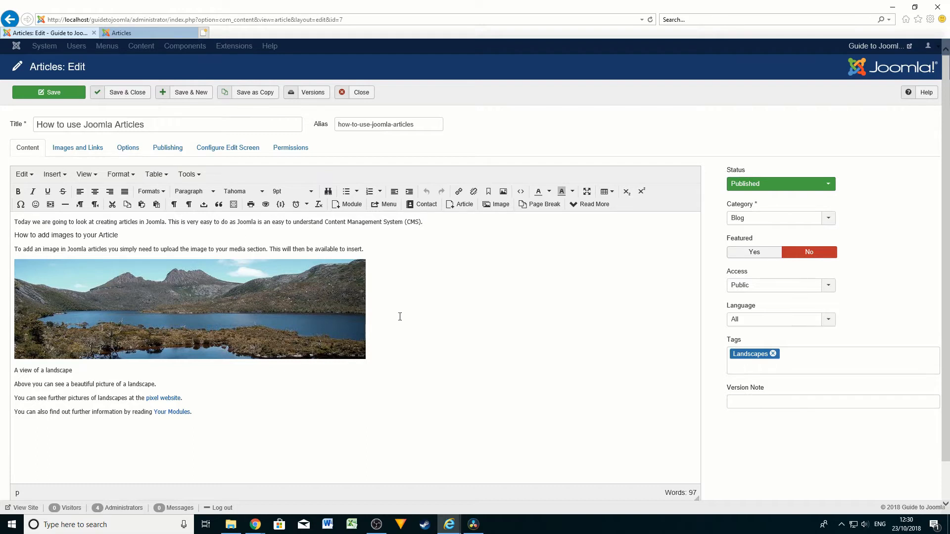
pyautogui.click(171, 152)
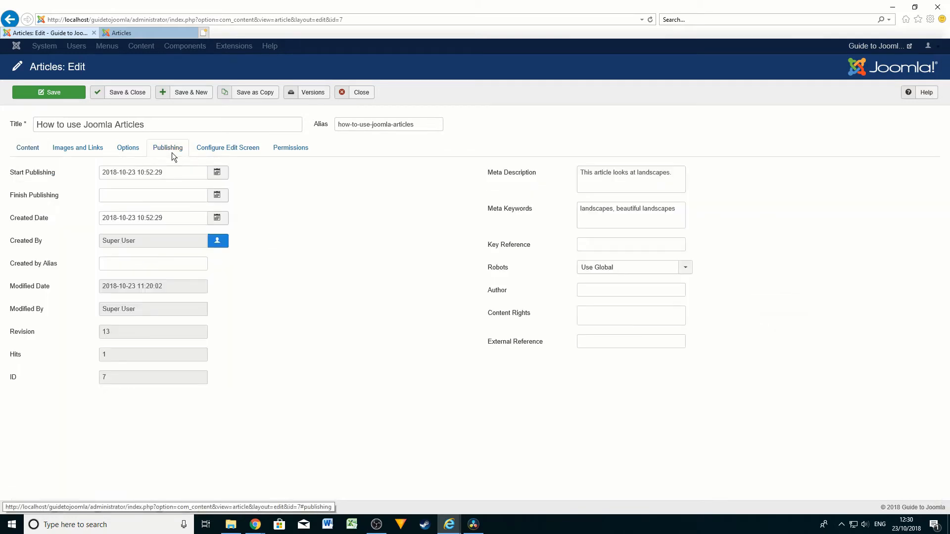
pyautogui.click(682, 271)
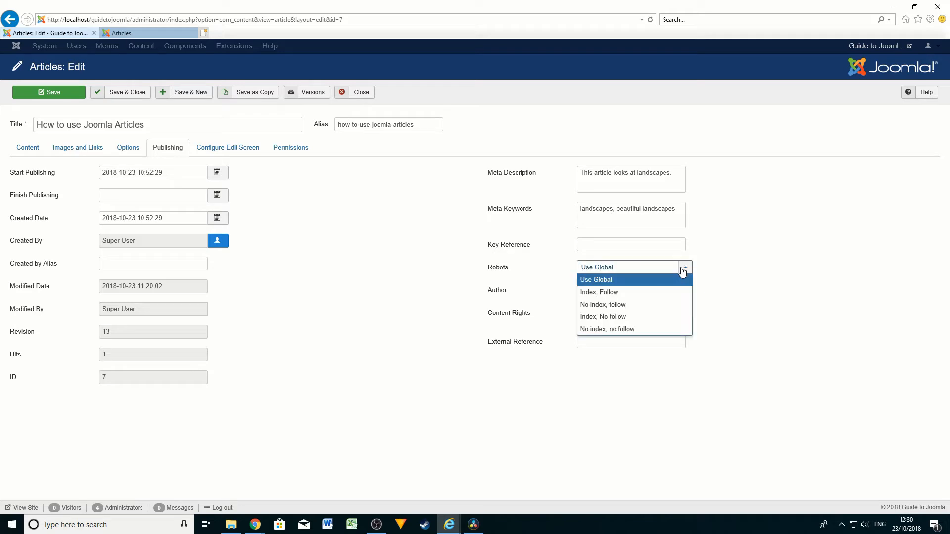
pyautogui.click(617, 317)
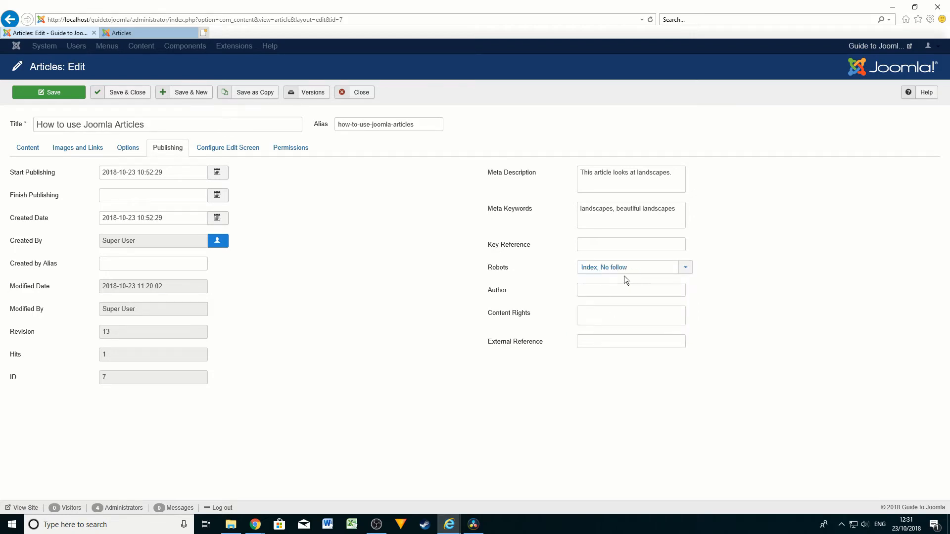
# Check the article content again and change the Robots setting to "Index, Follow"
pyautogui.click(27, 148)
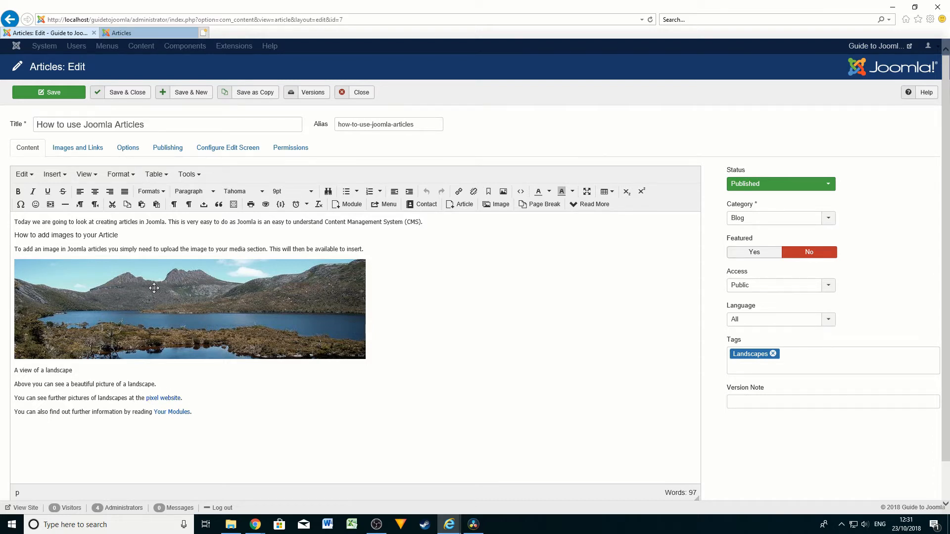
pyautogui.click(168, 150)
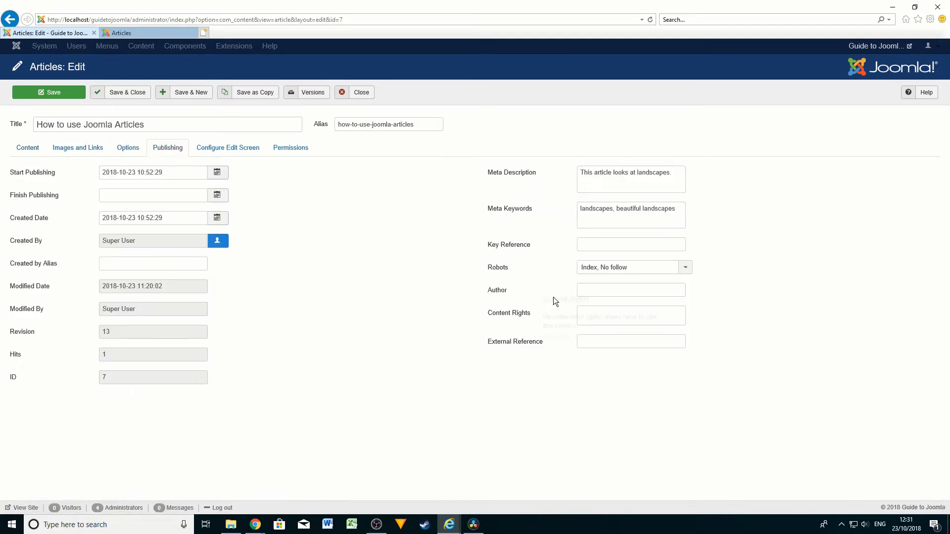
pyautogui.click(687, 269)
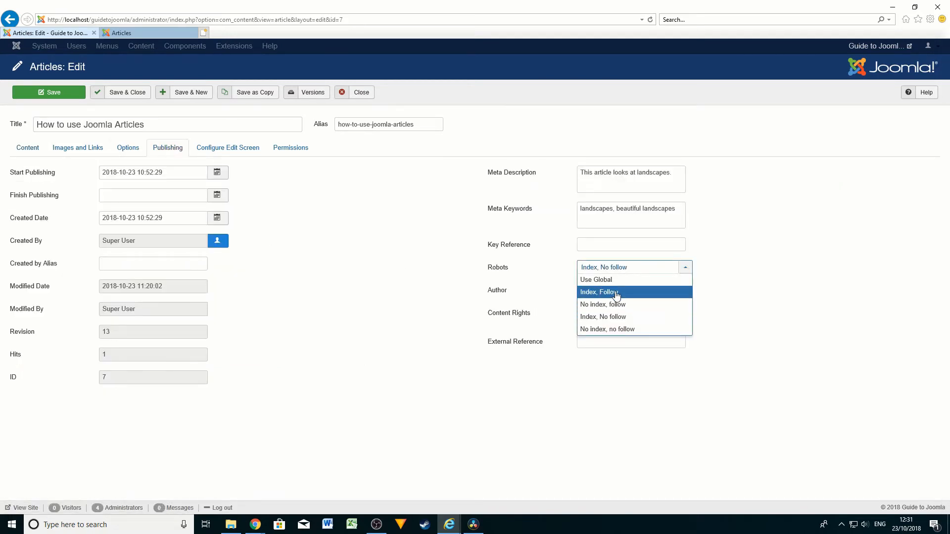
pyautogui.click(613, 290)
# Check the "pixel website" link in the content and try Robots as "Index, No follow" and "No index, no follow"
pyautogui.click(28, 149)
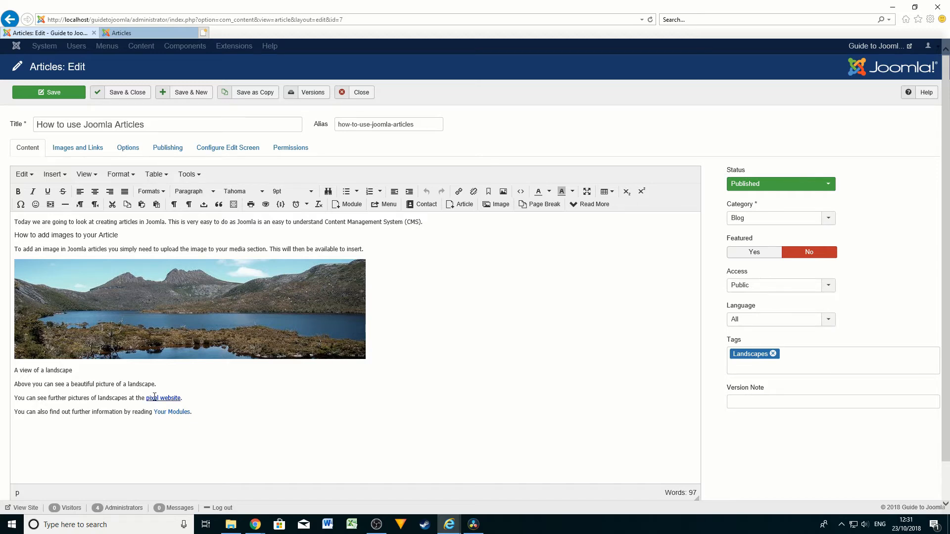
pyautogui.click(167, 148)
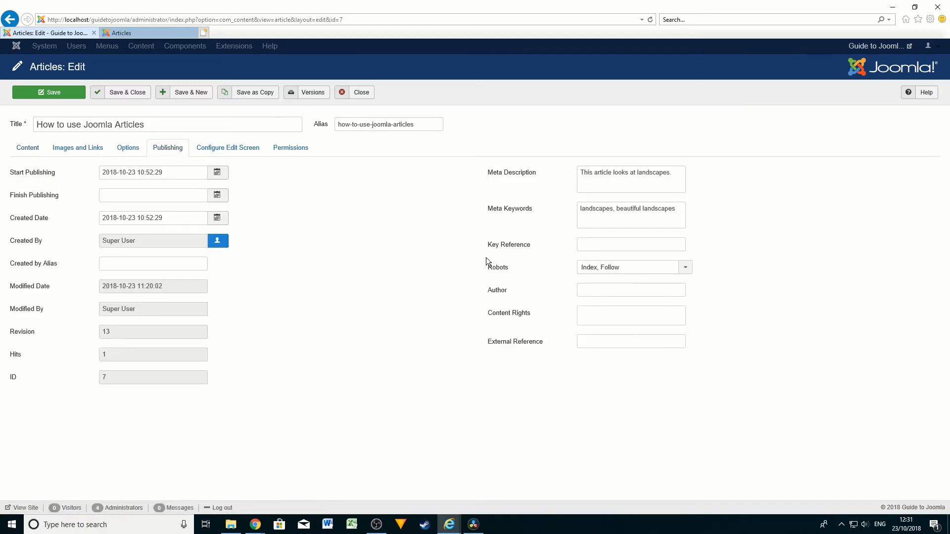
pyautogui.click(588, 270)
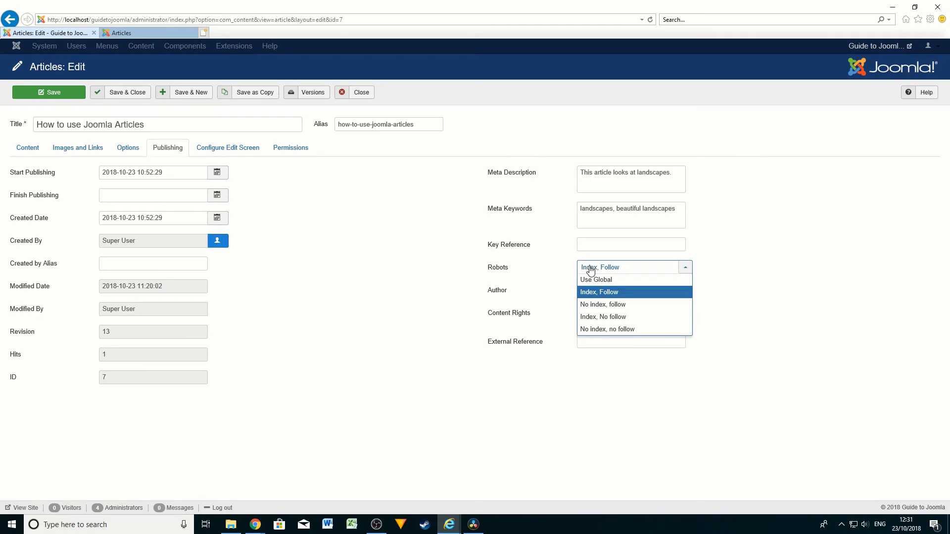
pyautogui.click(609, 316)
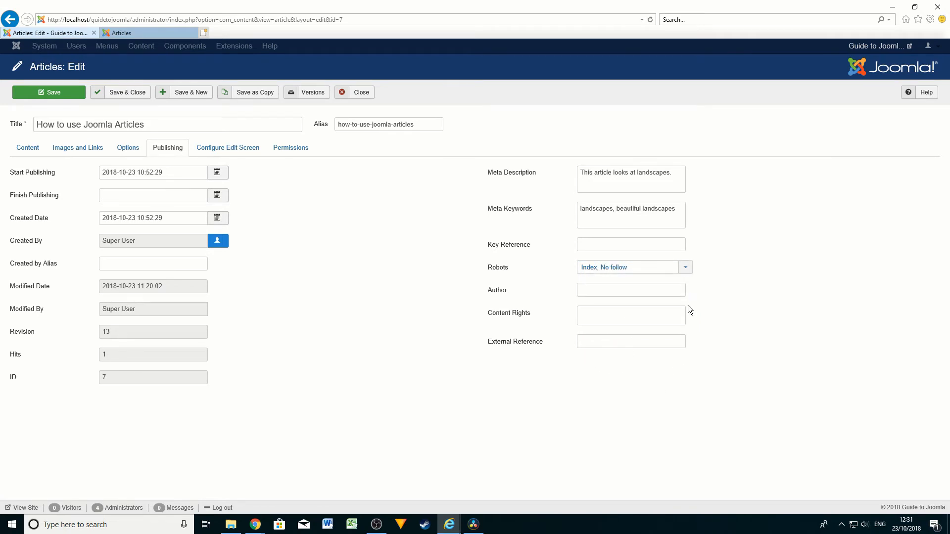
pyautogui.click(686, 272)
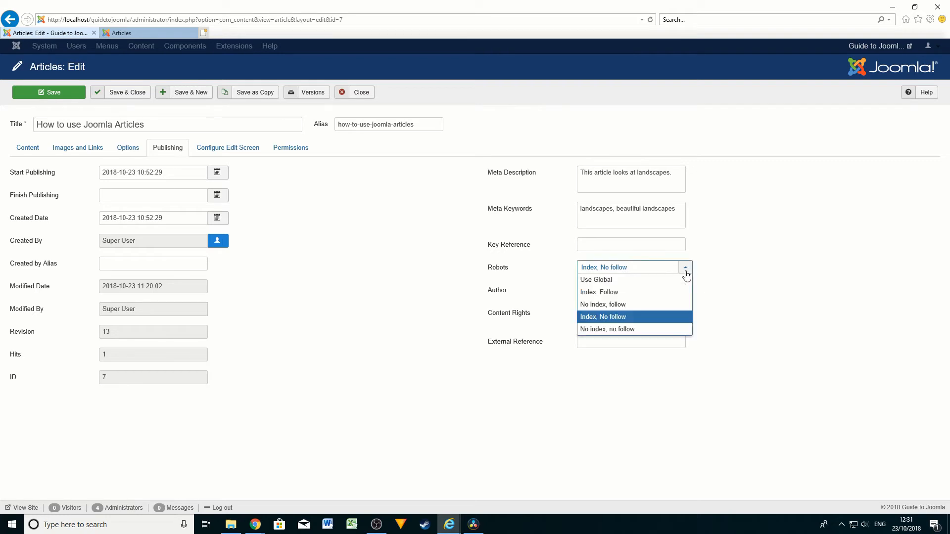
pyautogui.click(632, 329)
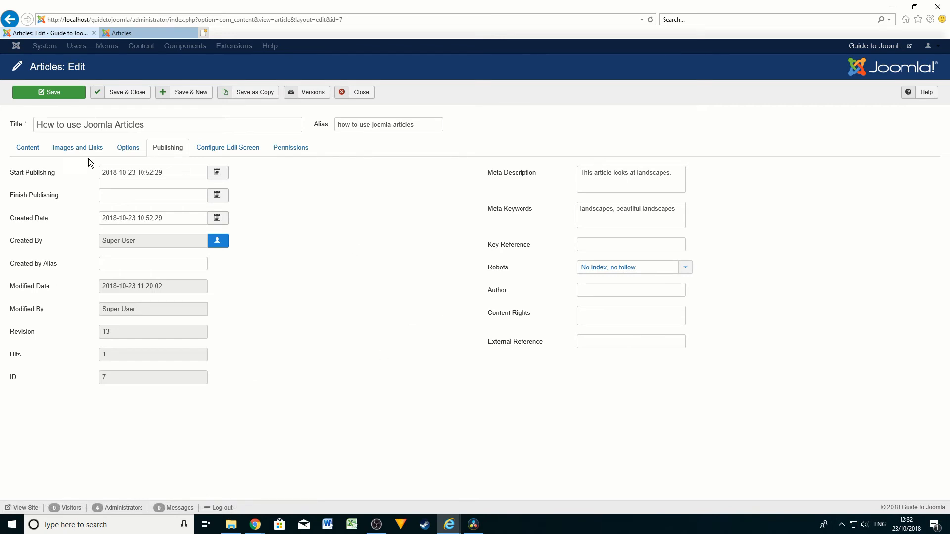
# View the article content once more and switch the Robots setting back to "Index, Follow"
pyautogui.click(25, 154)
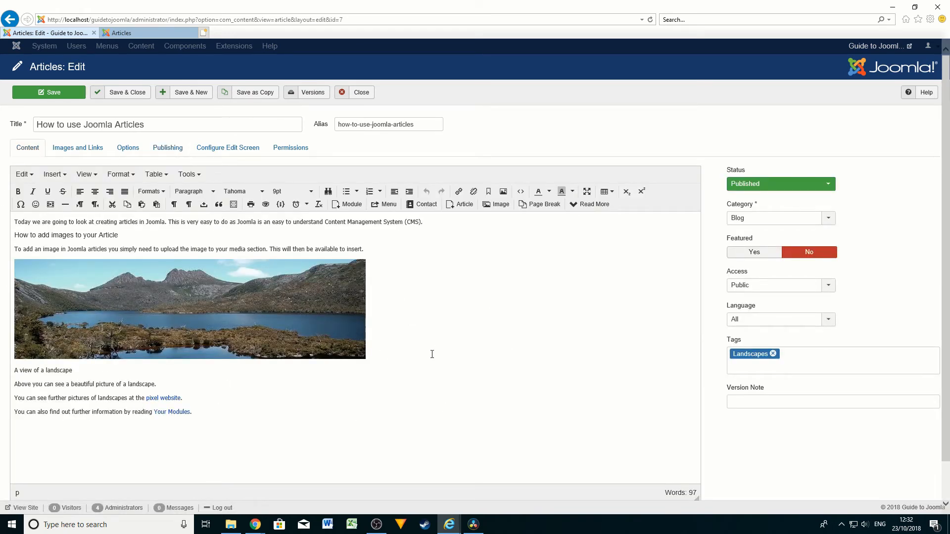
pyautogui.click(164, 147)
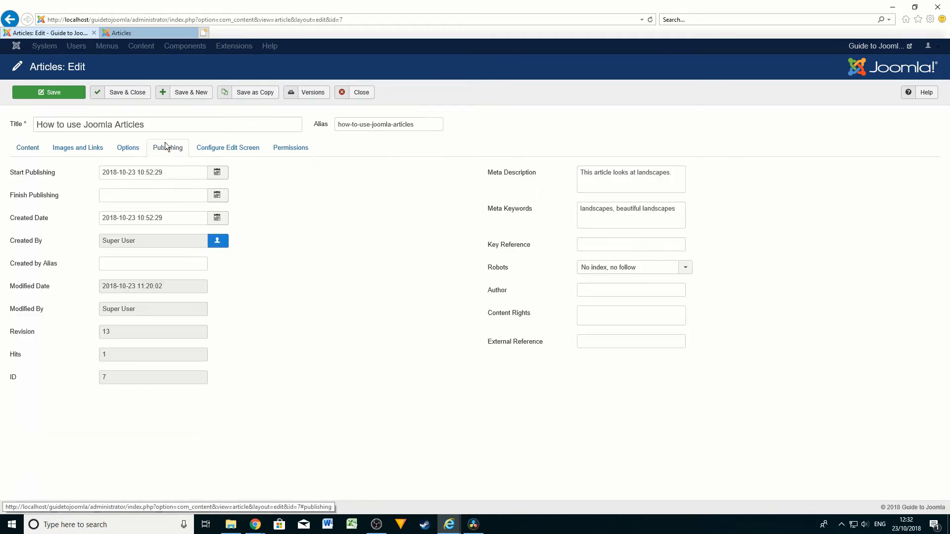
pyautogui.click(684, 268)
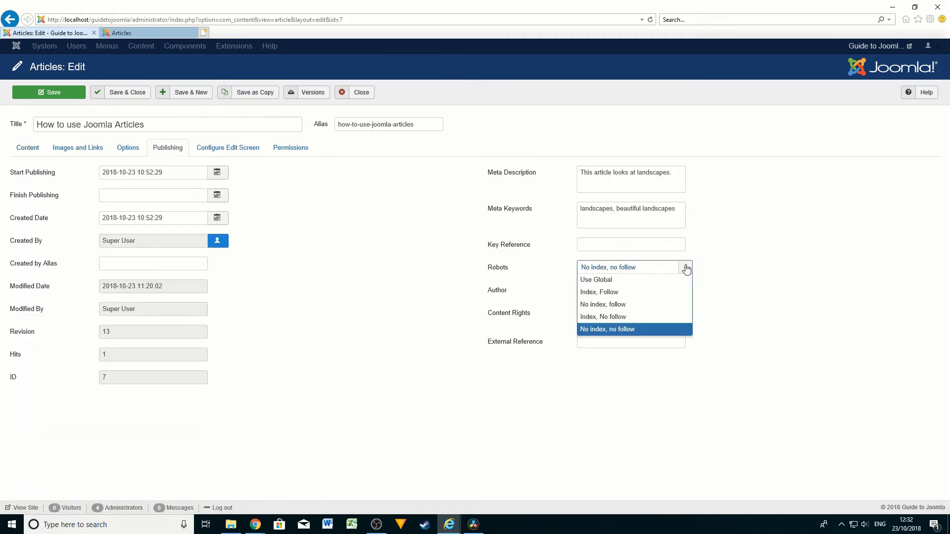
pyautogui.click(608, 296)
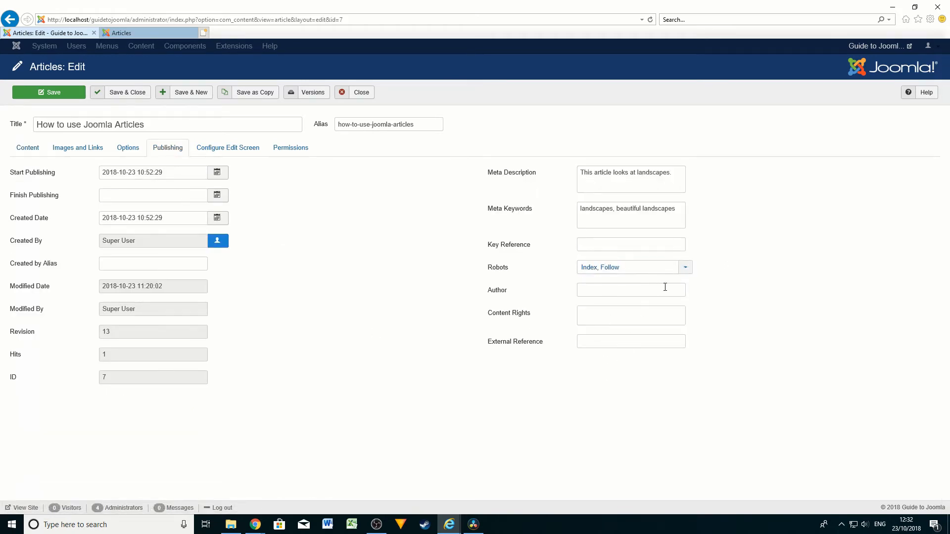
# Return the Robots setting to Use Global and look over its available choices
pyautogui.click(685, 270)
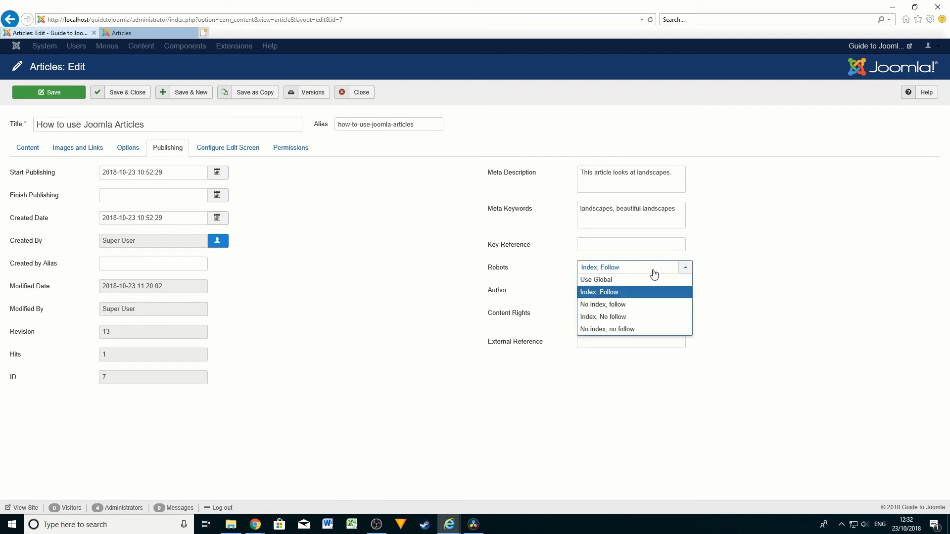
pyautogui.click(601, 281)
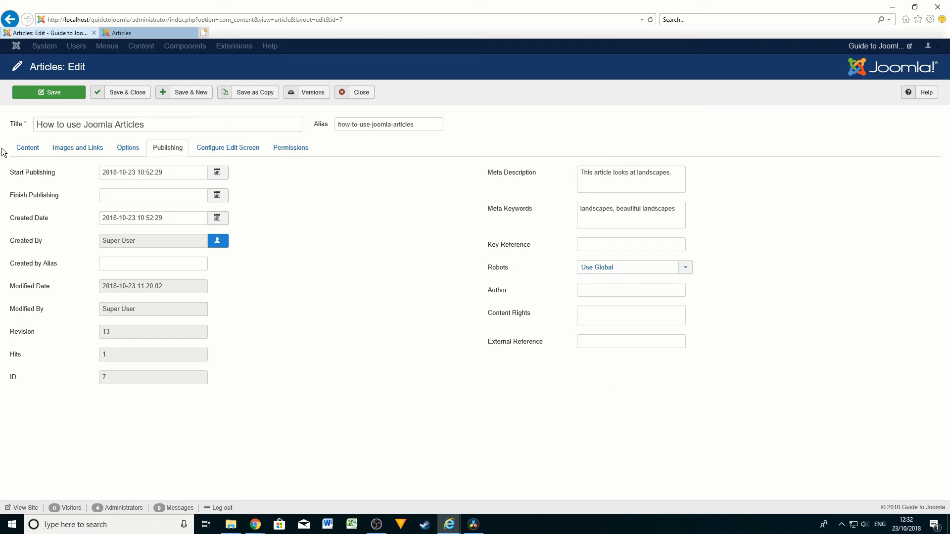
pyautogui.click(684, 271)
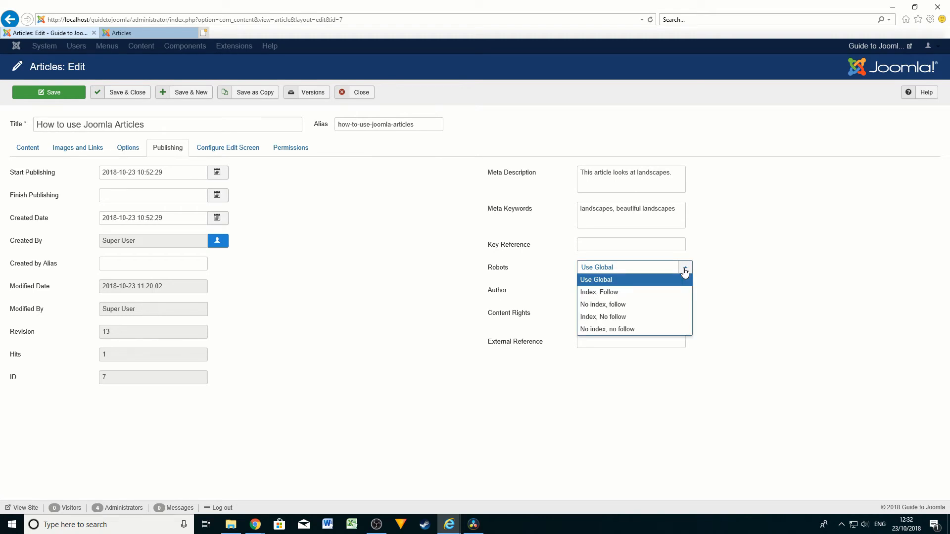
pyautogui.click(311, 253)
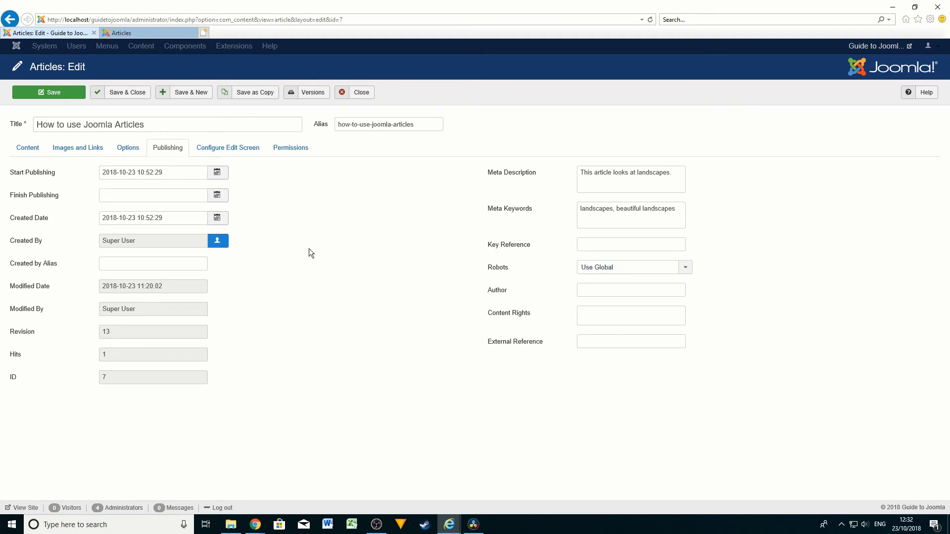
# Check the external link in the article content and set the article's Robots metadata to "Index, No follow"
pyautogui.click(31, 150)
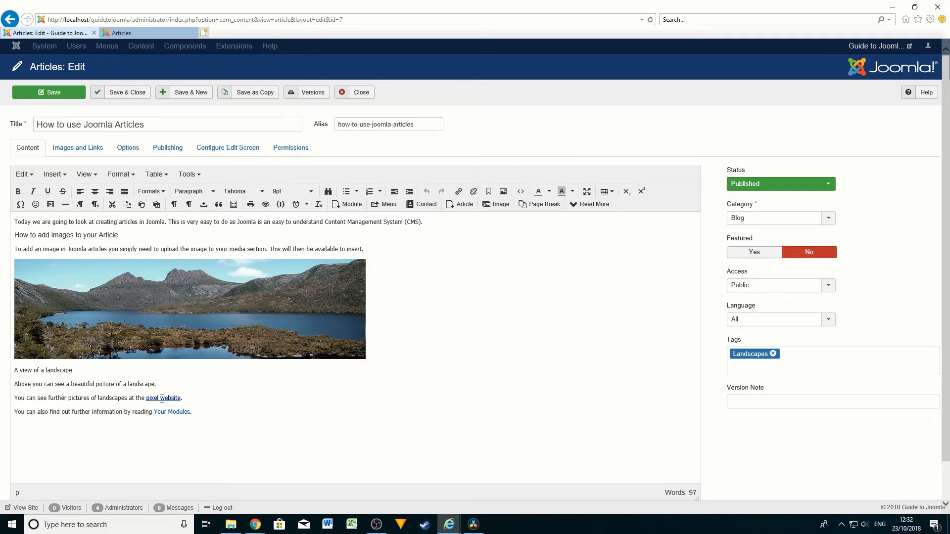
pyautogui.click(163, 146)
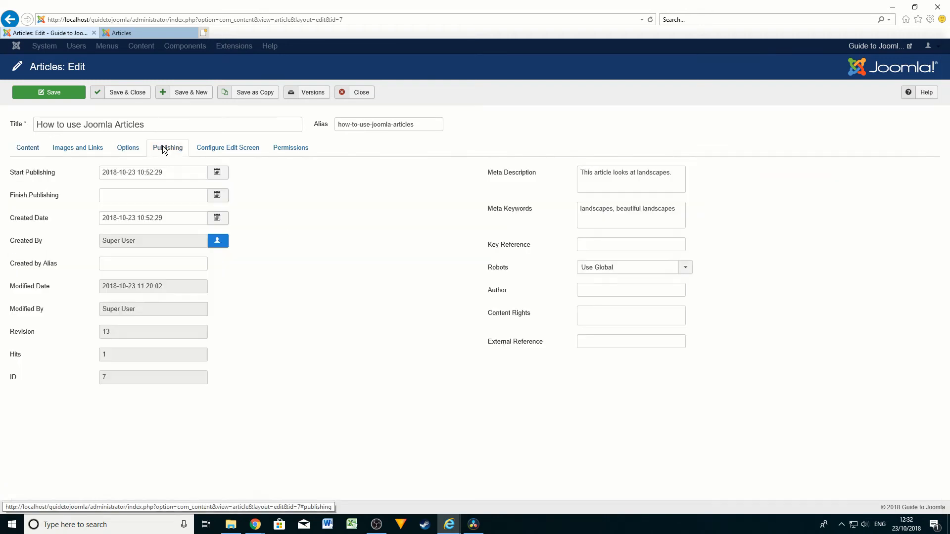
pyautogui.click(619, 269)
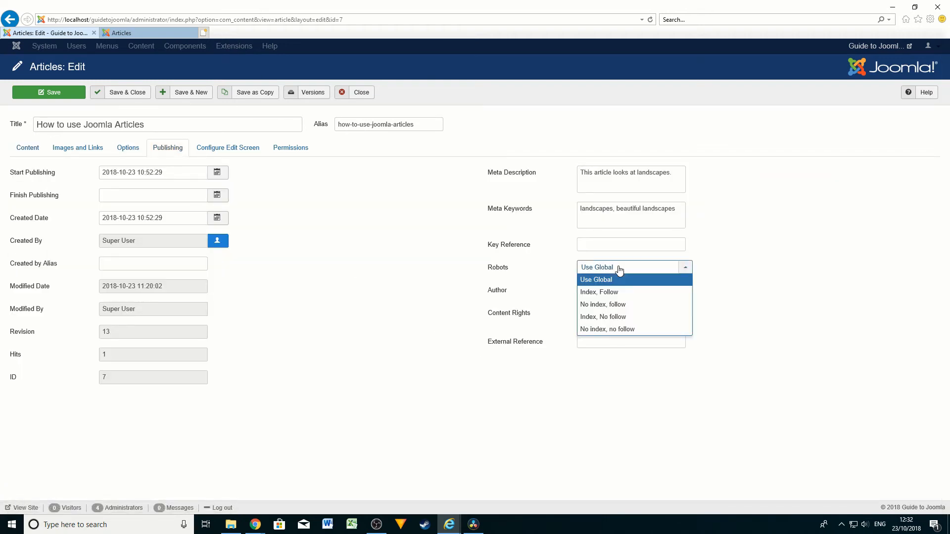
pyautogui.click(627, 319)
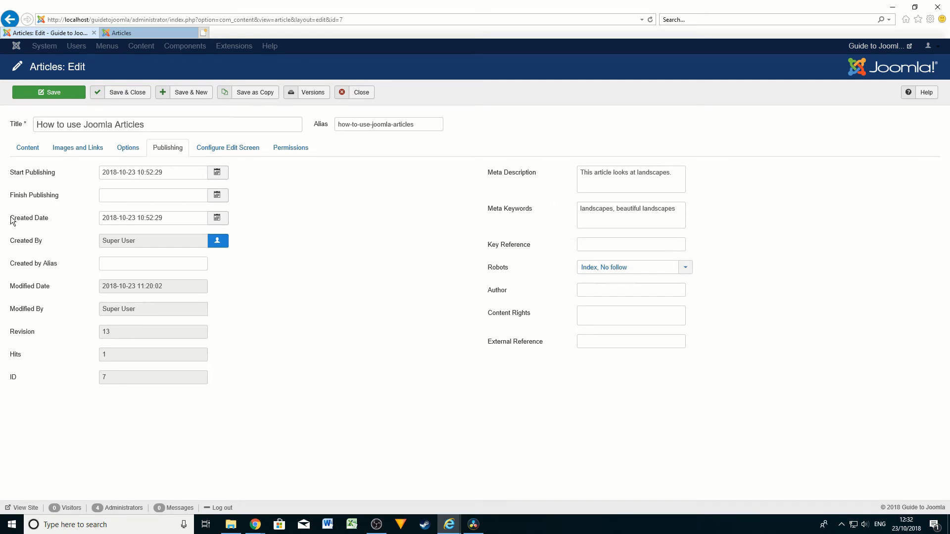
# Look through the article's display options, from Layout and Show Title down to the show and link settings
pyautogui.click(129, 148)
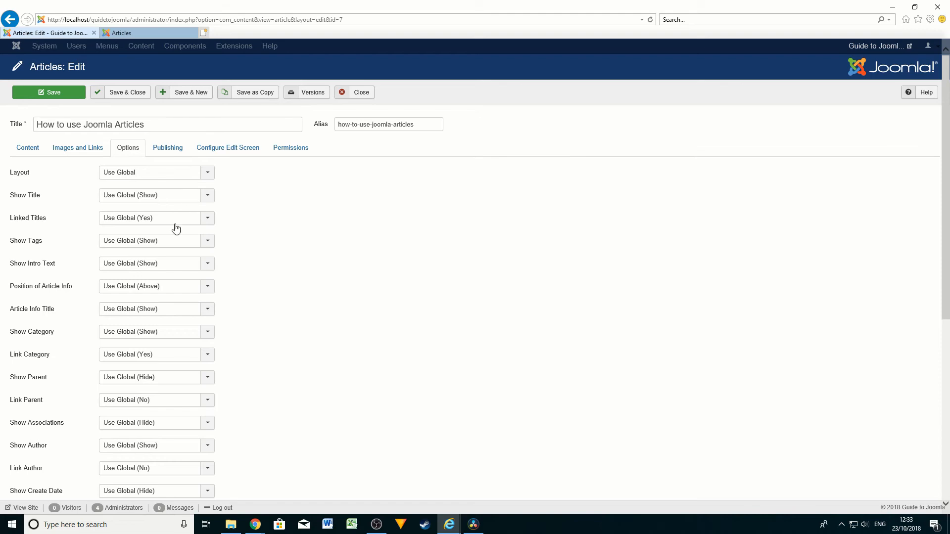
pyautogui.scroll(-3, 174, 230)
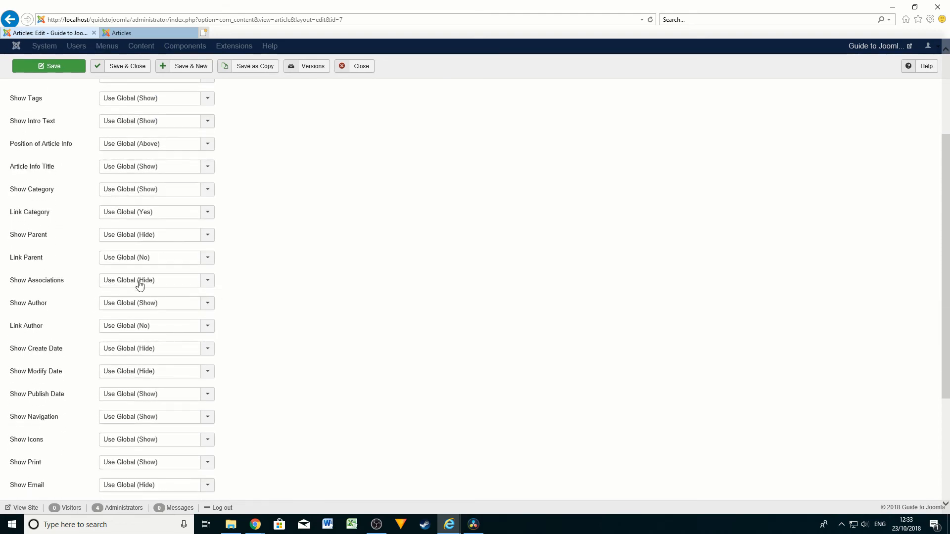
pyautogui.scroll(-4, 186, 284)
pyautogui.scroll(4, 151, 345)
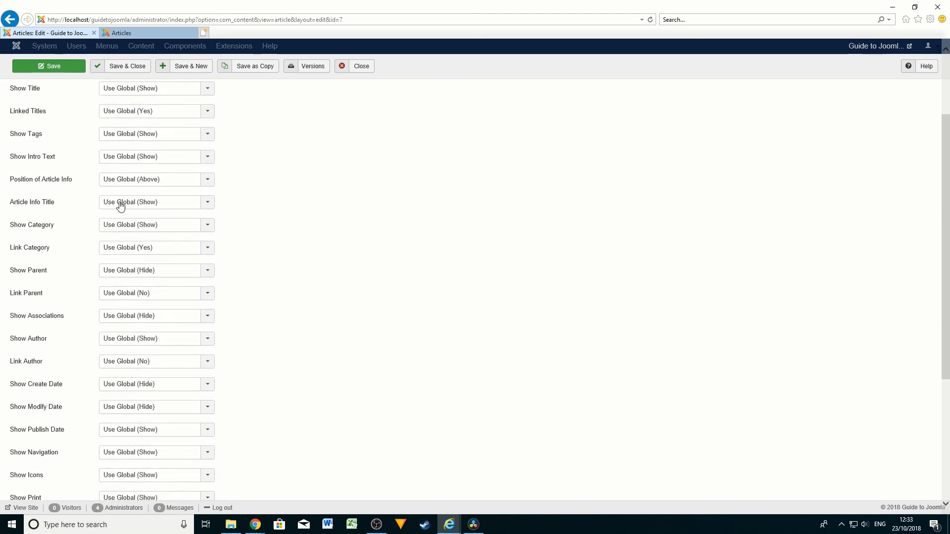
pyautogui.scroll(2, 144, 257)
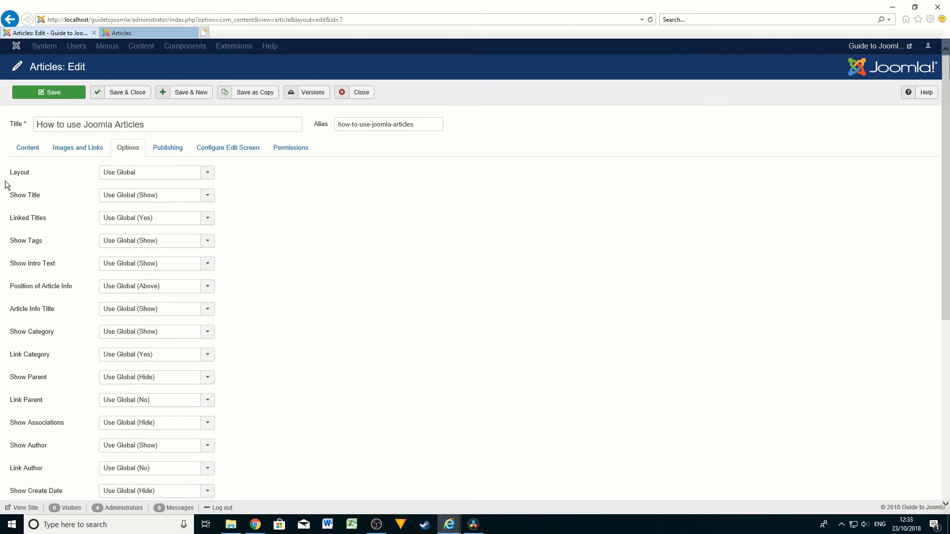
# Try Show Title as Show and as Hide, and return it to Use Global (Show)
pyautogui.click(207, 196)
pyautogui.click(111, 220)
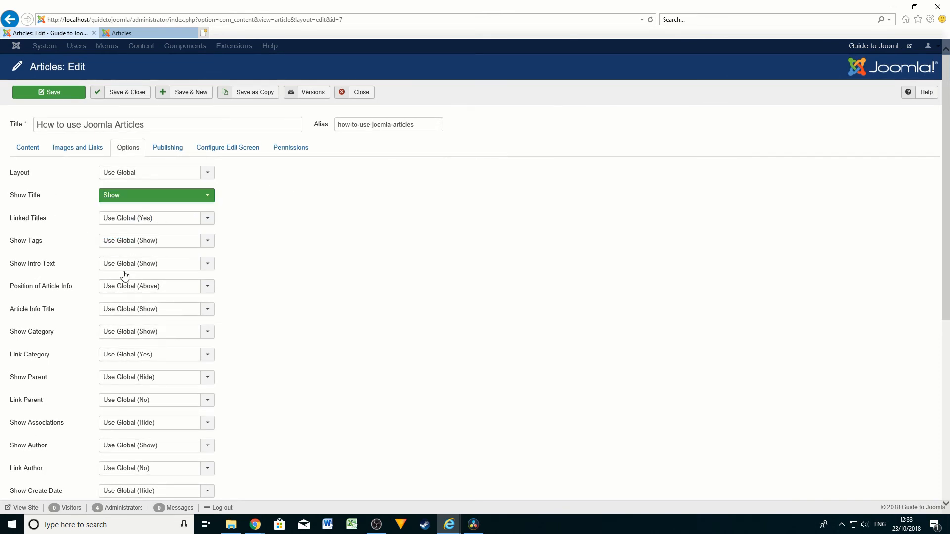
pyautogui.click(196, 196)
pyautogui.click(149, 231)
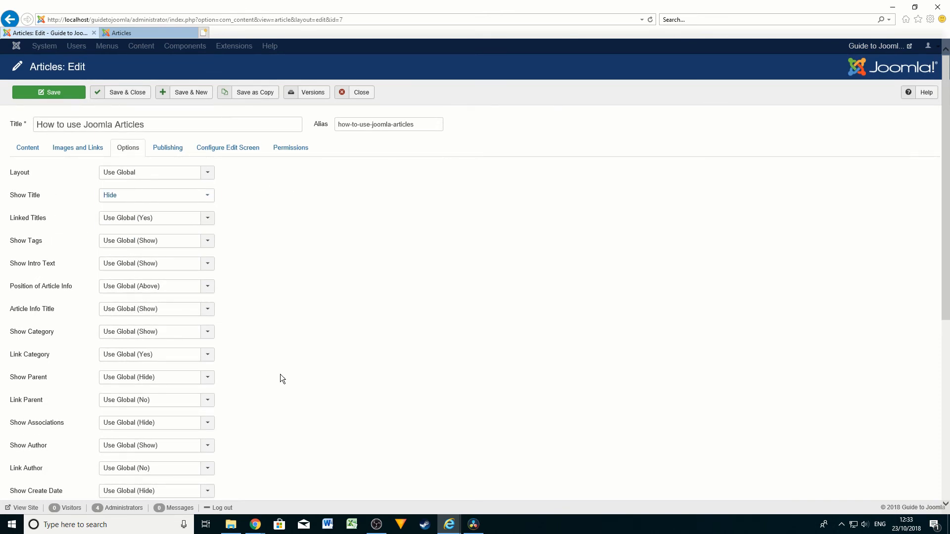
pyautogui.click(202, 197)
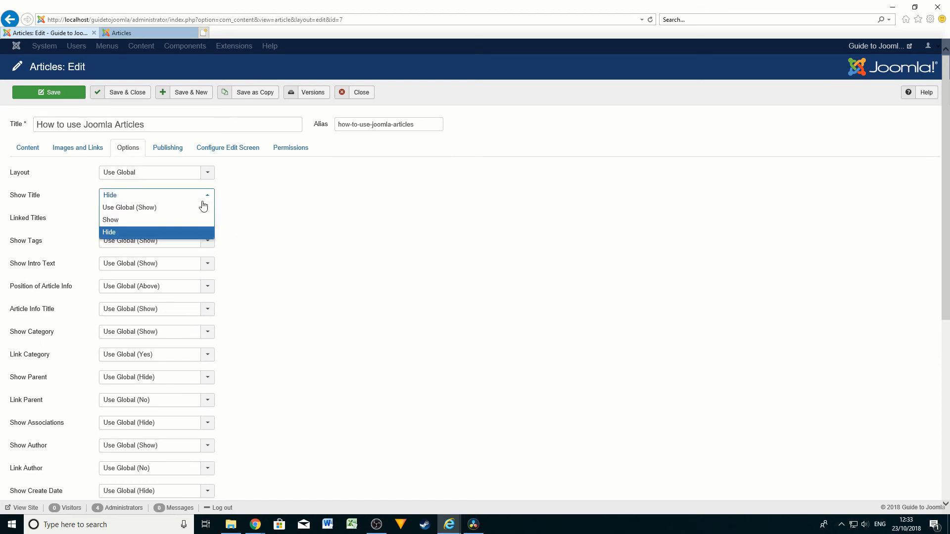
pyautogui.click(129, 218)
pyautogui.click(143, 195)
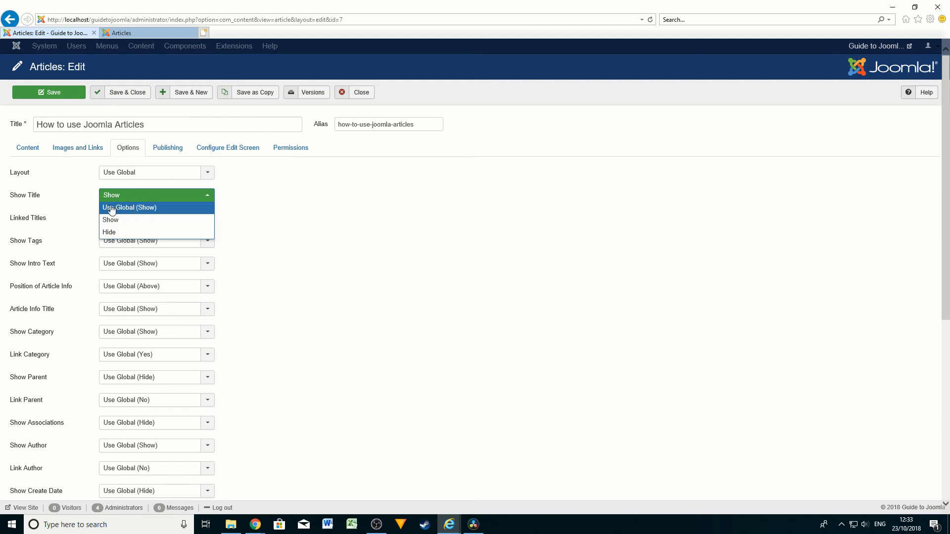
pyautogui.click(154, 209)
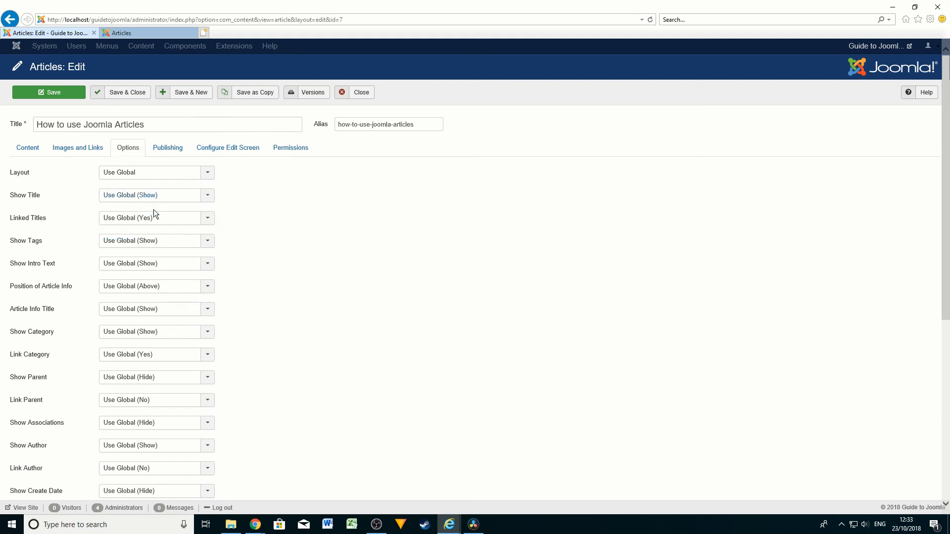
# Review the article's edit screen configuration and the permissions of the Public, Guest and Manager groups
pyautogui.click(223, 150)
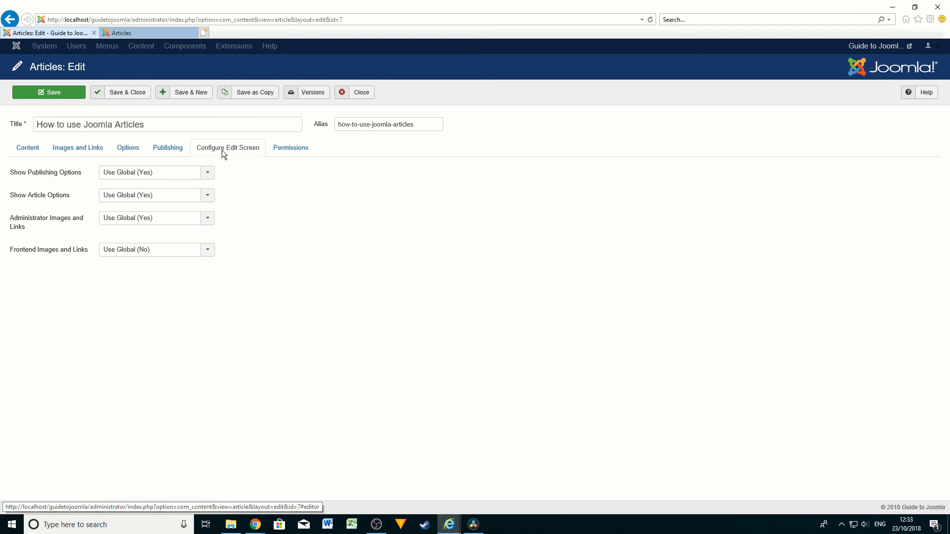
pyautogui.click(298, 151)
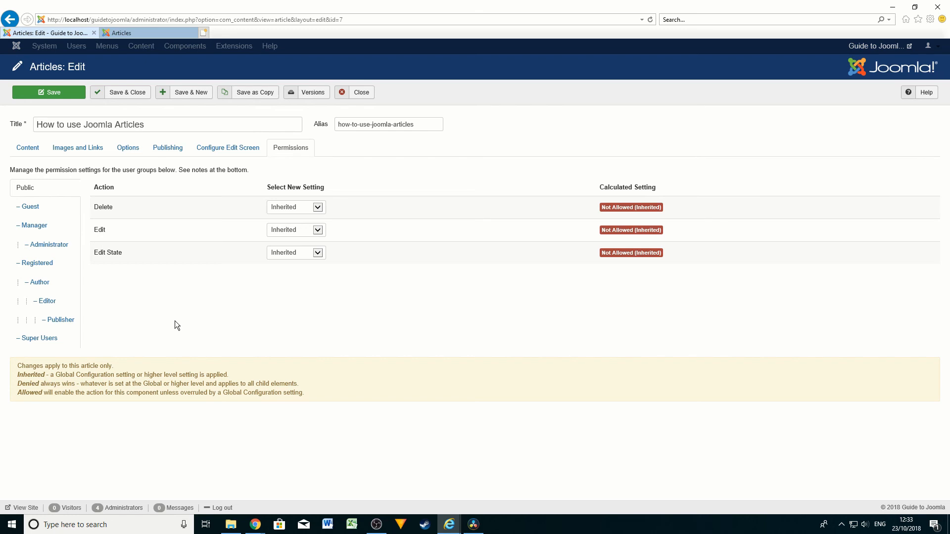
pyautogui.click(29, 207)
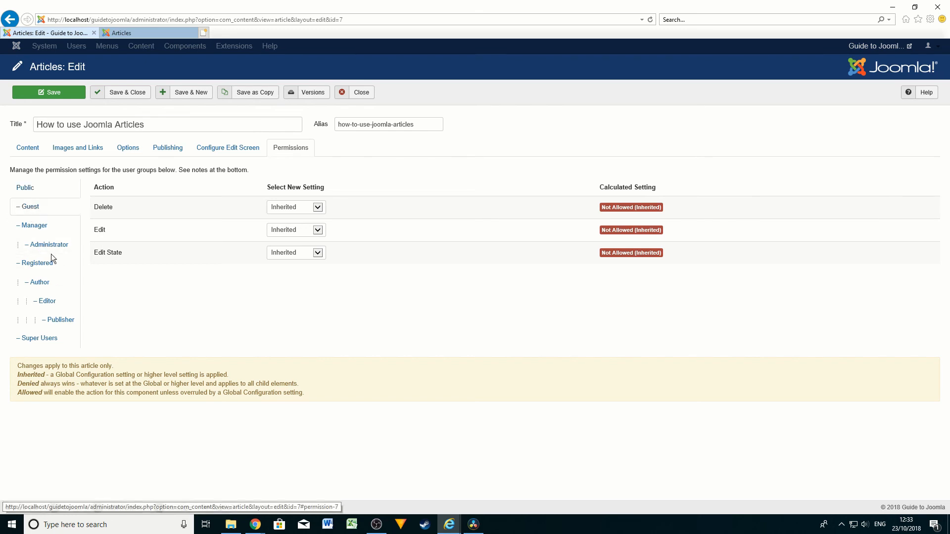
pyautogui.click(33, 226)
pyautogui.click(24, 187)
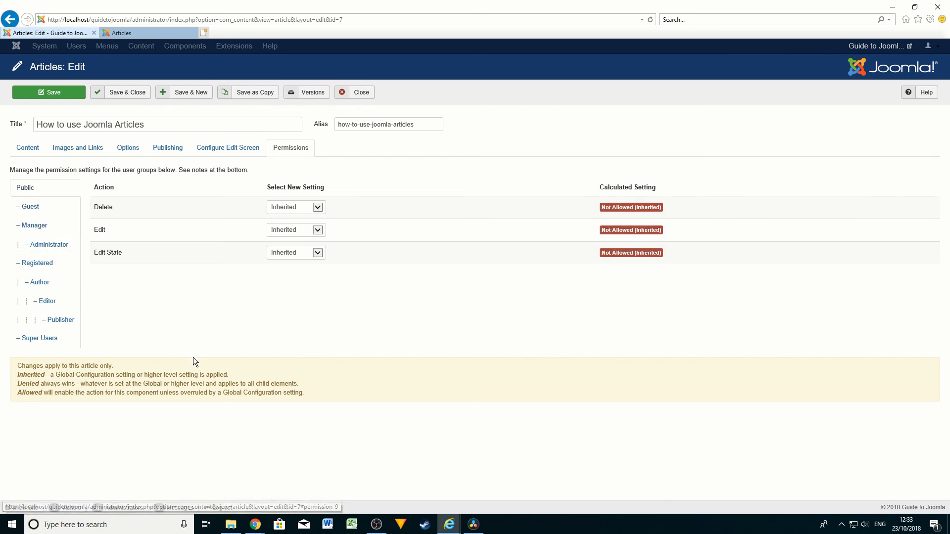
# Go back to the article's content, then save and close the article
pyautogui.click(27, 148)
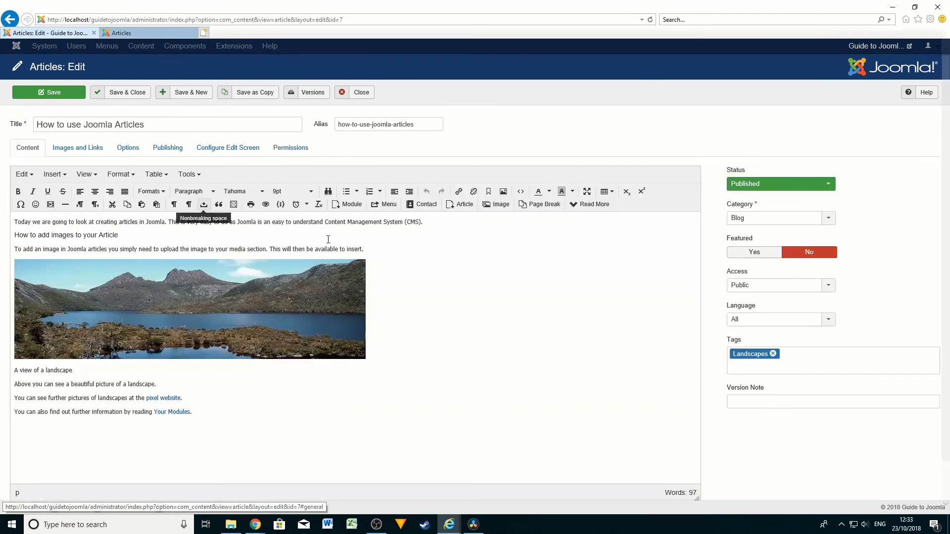
pyautogui.click(129, 93)
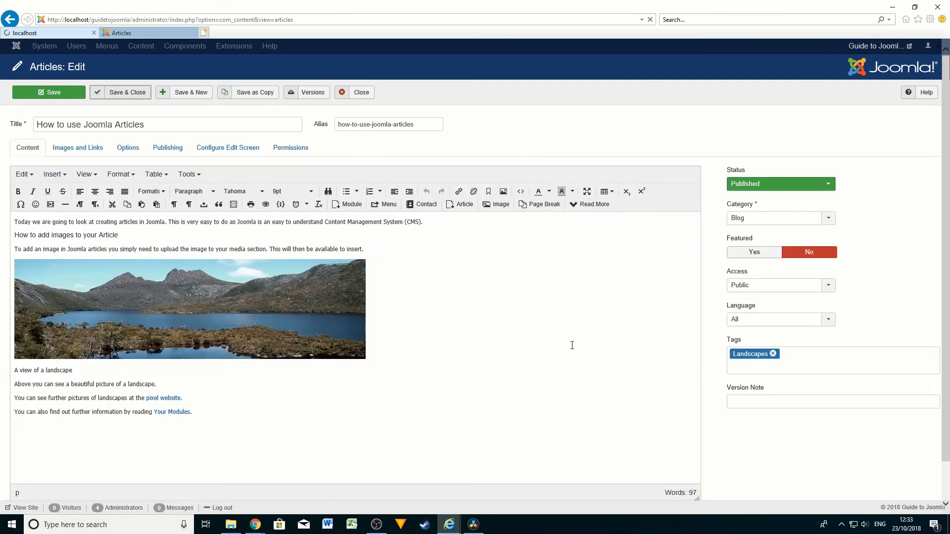